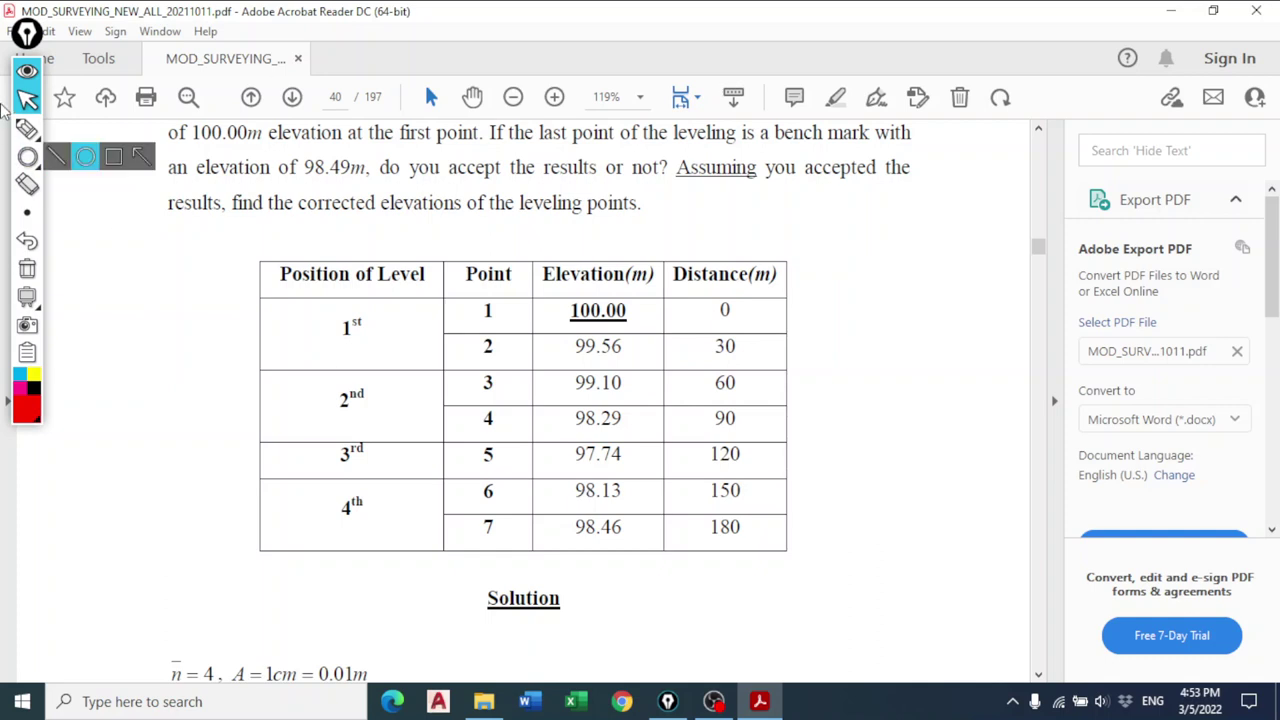
Circle the elevations 100.00 and 98.46 in the table in red, and underline 98.49m and "last" in the problem statement.
left_click(27, 128)
mouse_move(646, 298)
left_mouse_down()
mouse_move(580, 286)
mouse_move(623, 334)
mouse_move(650, 300)
left_mouse_up()
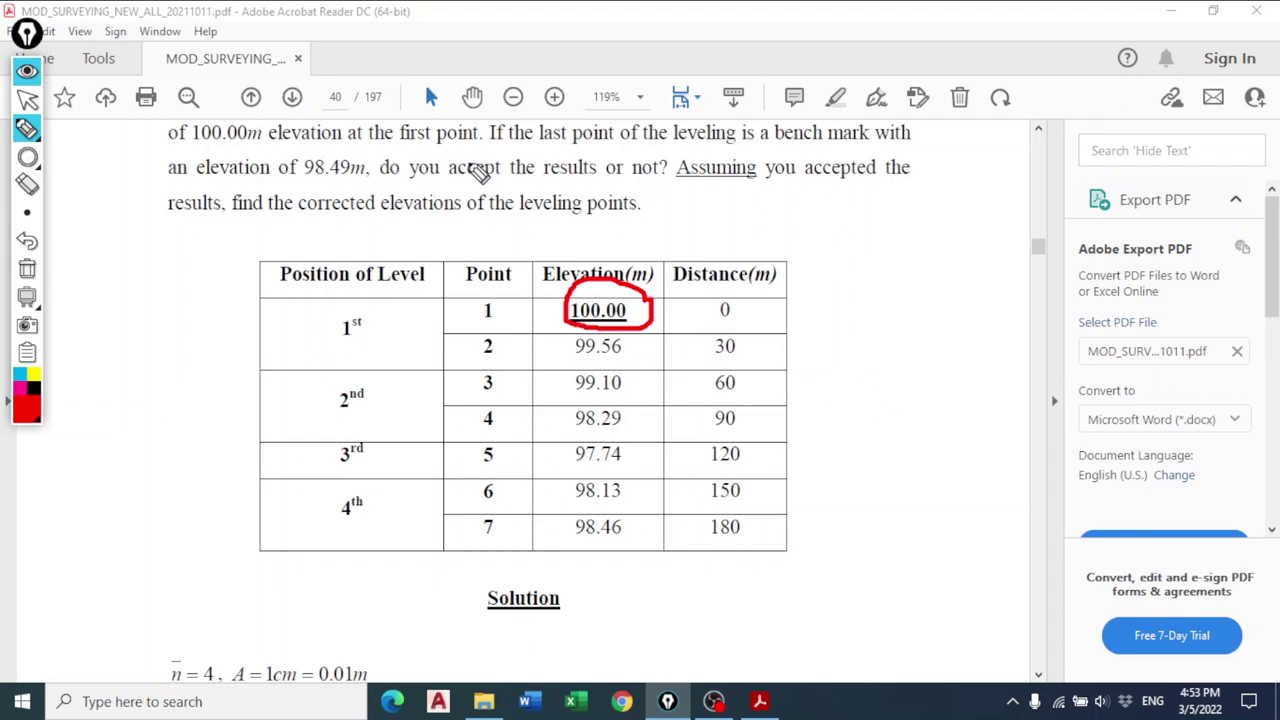
left_click_drag(300, 183, 378, 182)
left_click_drag(579, 561, 590, 561)
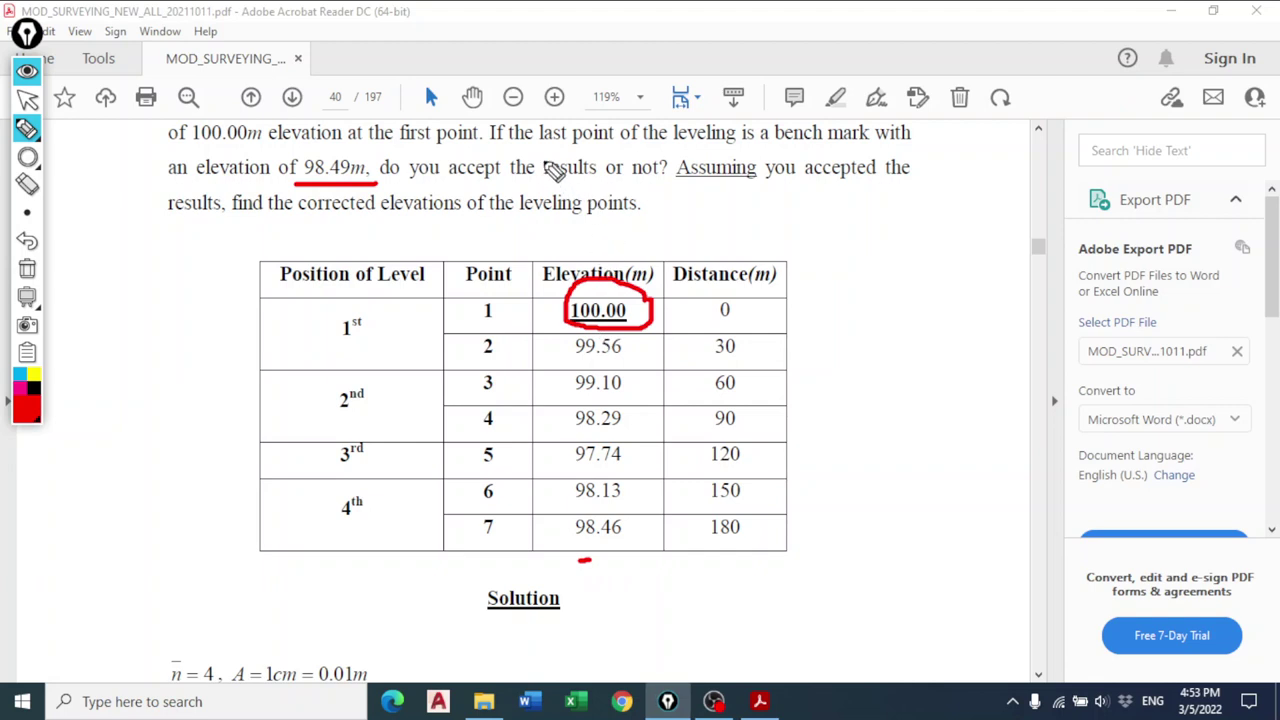
left_click_drag(543, 159, 566, 158)
mouse_move(641, 537)
left_mouse_down()
mouse_move(573, 527)
mouse_move(651, 529)
left_mouse_up()
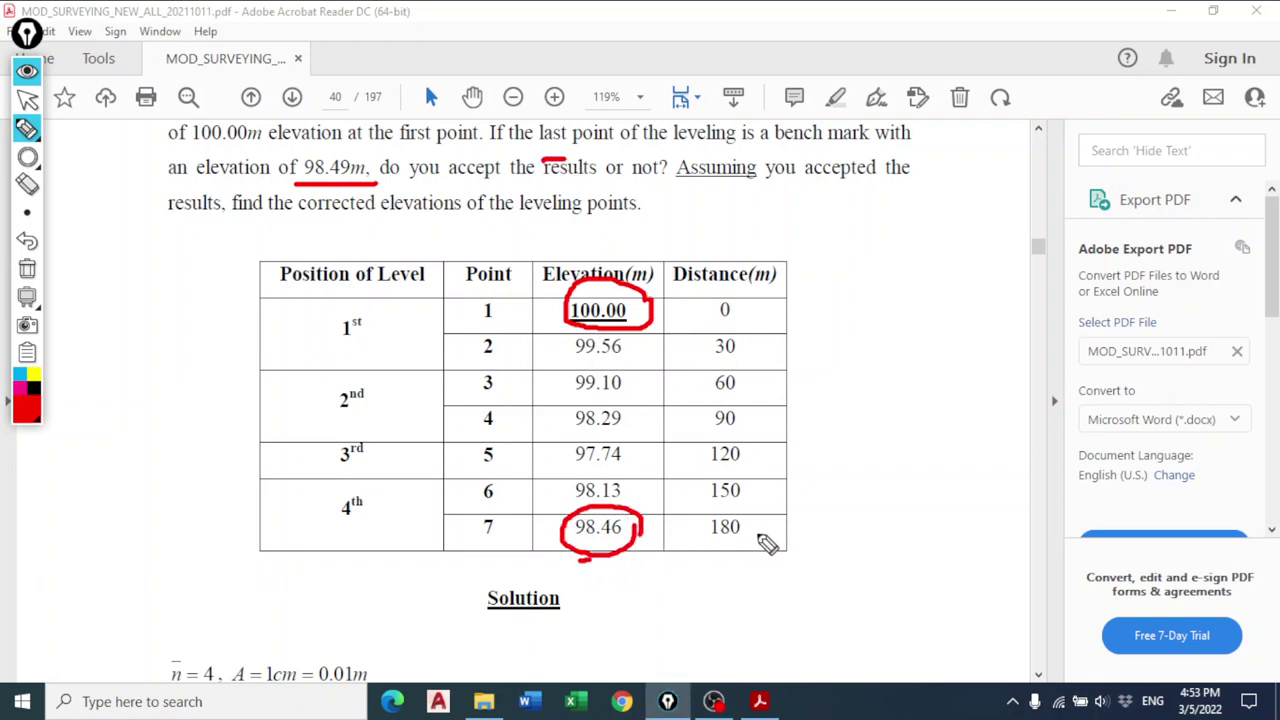
Circle the distances 180 and 0 in the table and handwrite "D = 180" beside it in red.
mouse_move(760, 518)
left_mouse_down()
mouse_move(749, 563)
mouse_move(758, 530)
left_mouse_up()
mouse_move(738, 289)
left_mouse_down()
mouse_move(720, 292)
mouse_move(748, 292)
left_mouse_up()
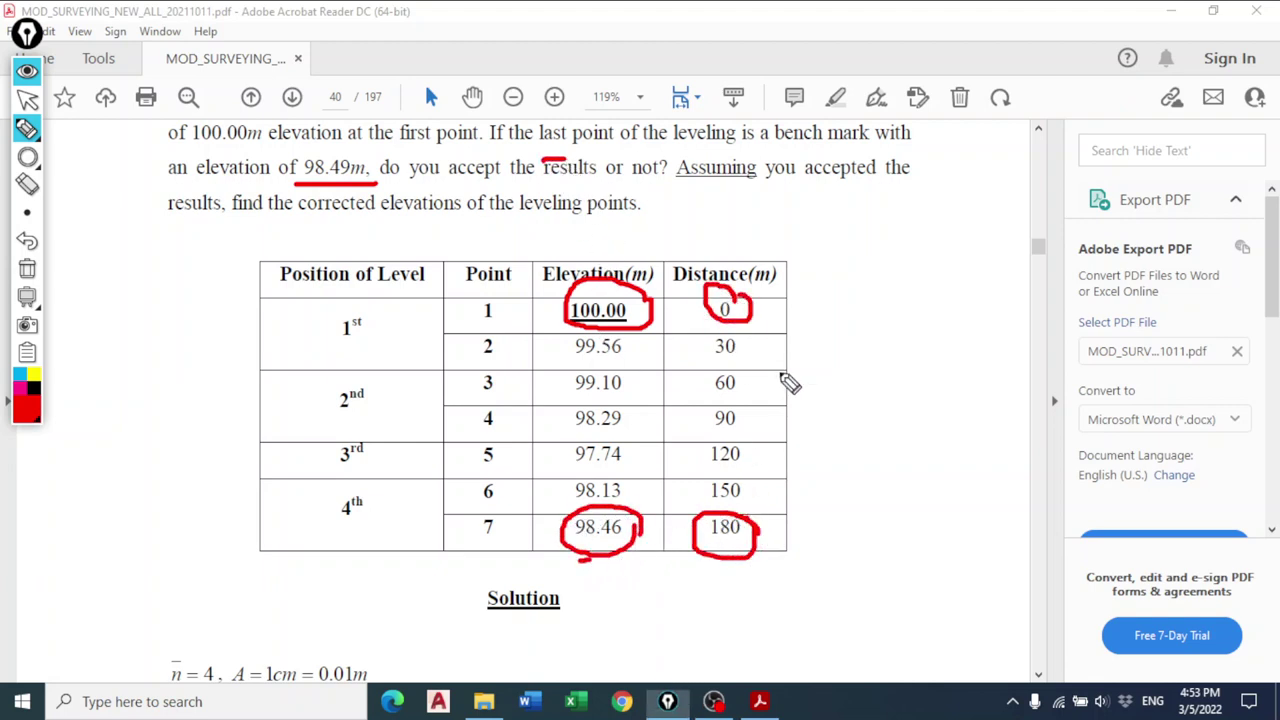
mouse_move(867, 352)
left_mouse_down()
mouse_move(880, 297)
mouse_move(872, 350)
left_mouse_up()
mouse_move(928, 312)
left_mouse_down()
mouse_move(945, 312)
mouse_move(945, 327)
left_mouse_up()
left_click_drag(975, 287, 975, 328)
mouse_move(1018, 285)
left_mouse_down()
mouse_move(1063, 309)
mouse_move(1072, 282)
left_mouse_up()
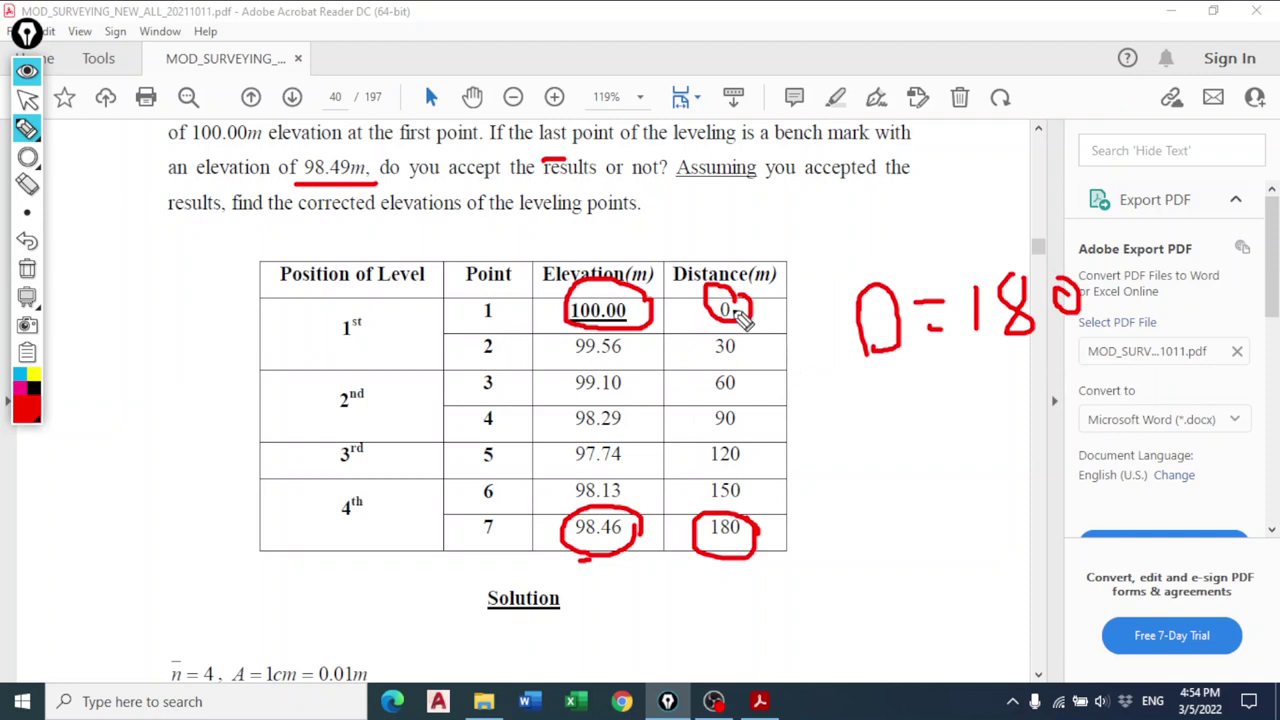
Mark the distances of points 1, 2, 3, 4 and 7 with short red lines, and clear all annotations.
left_click_drag(722, 310, 756, 310)
left_click_drag(760, 544, 786, 547)
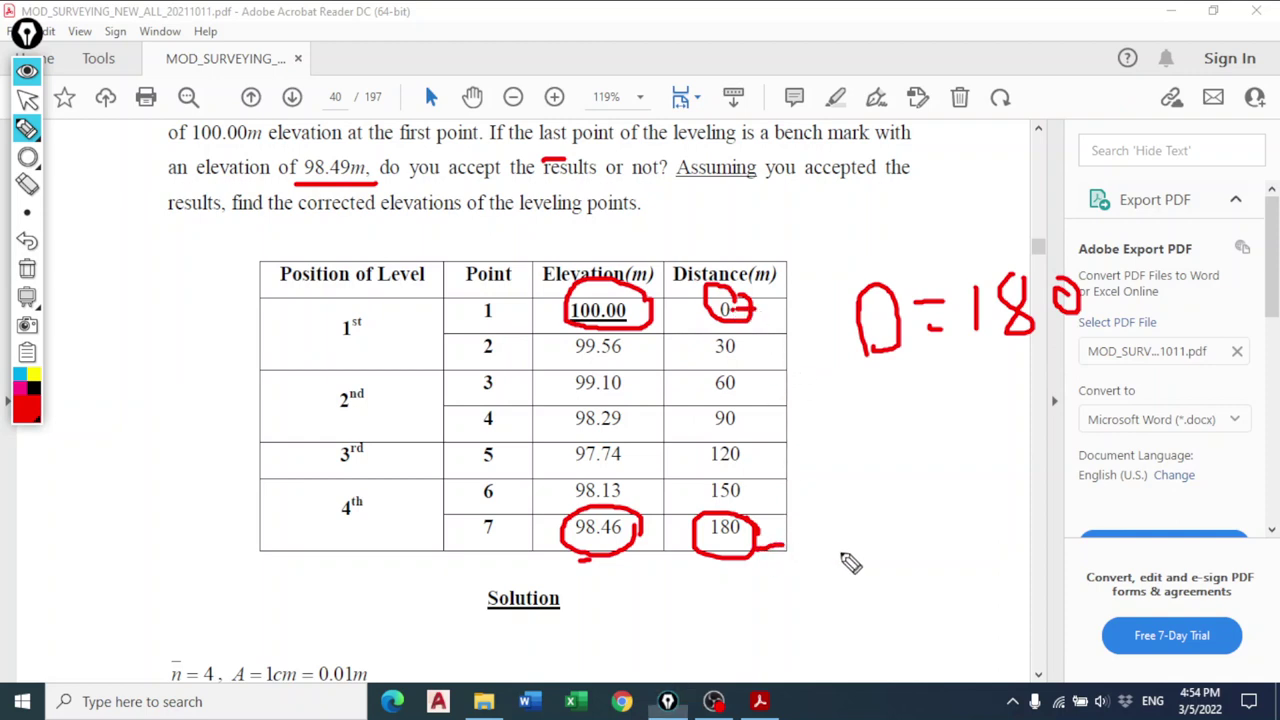
mouse_move(735, 349)
left_mouse_down()
mouse_move(756, 349)
mouse_move(760, 381)
left_mouse_up()
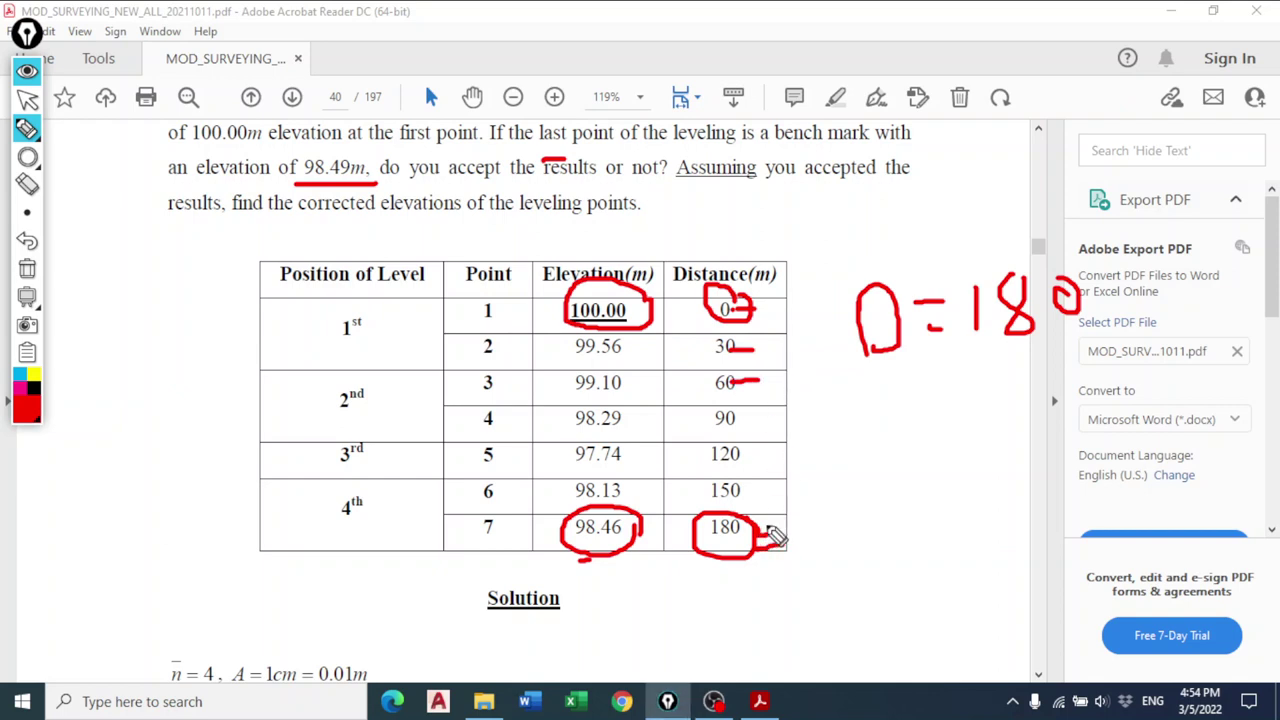
left_click_drag(742, 423, 784, 423)
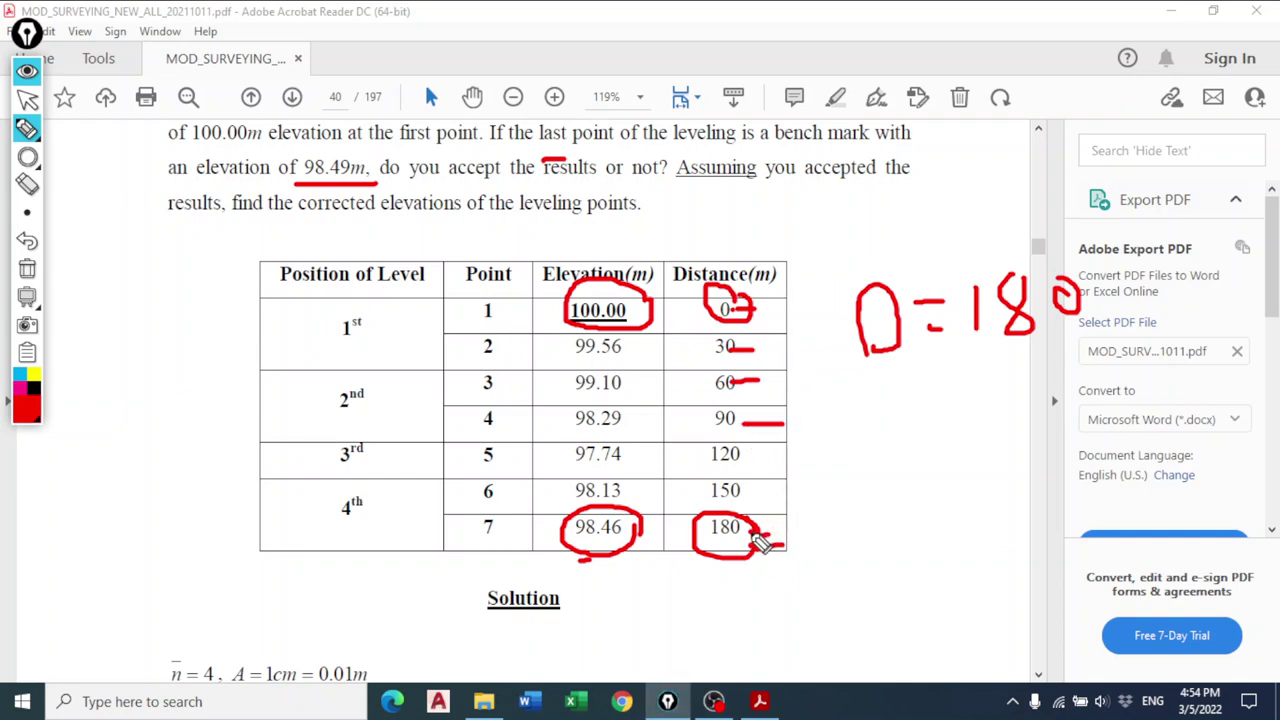
left_click_drag(752, 537, 784, 537)
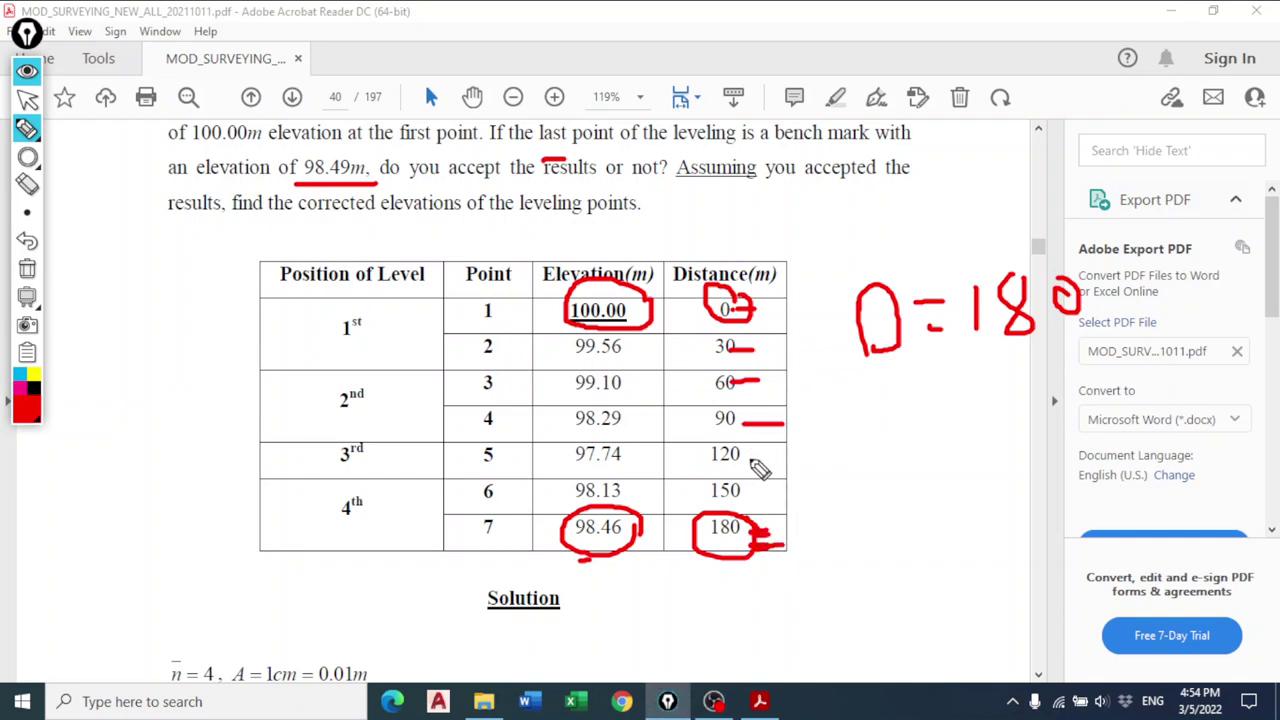
left_click(27, 268)
left_click(27, 97)
Review the worked solution, the elevation correction formula on page 36 and the corrected elevations table on page 41.
scroll(934, 457, "down", 5)
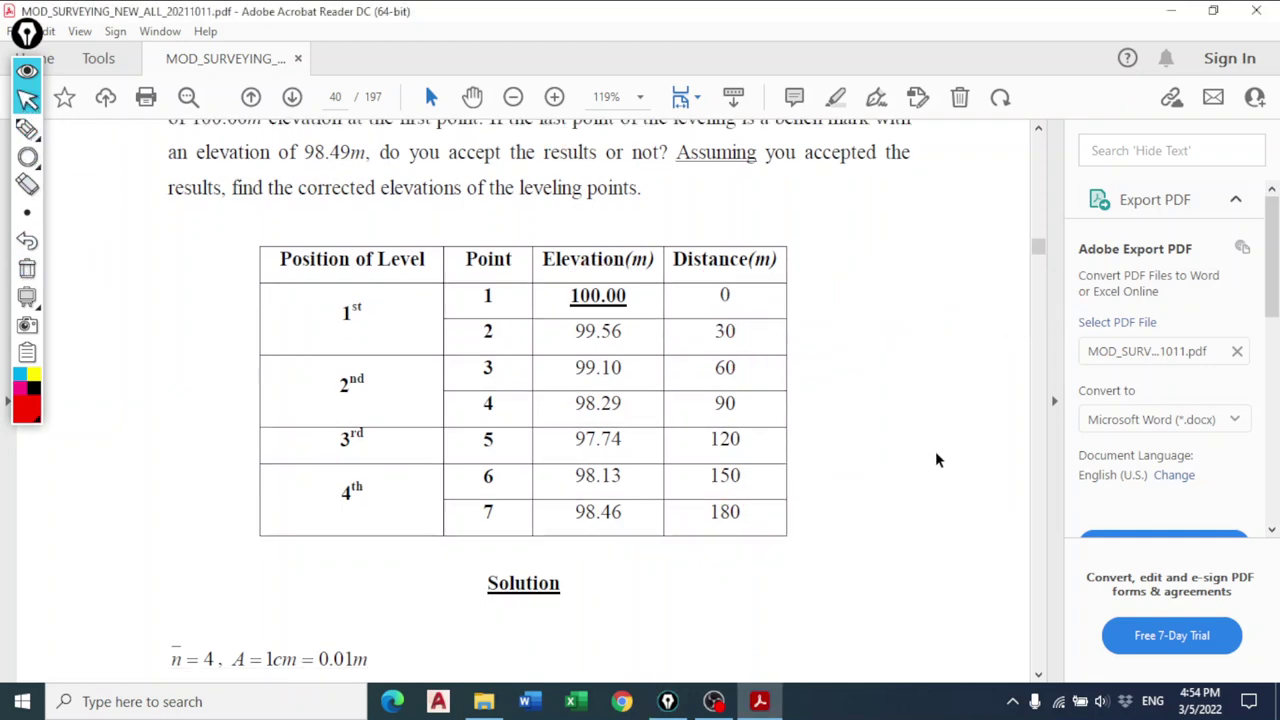
scroll(742, 455, "down", 12)
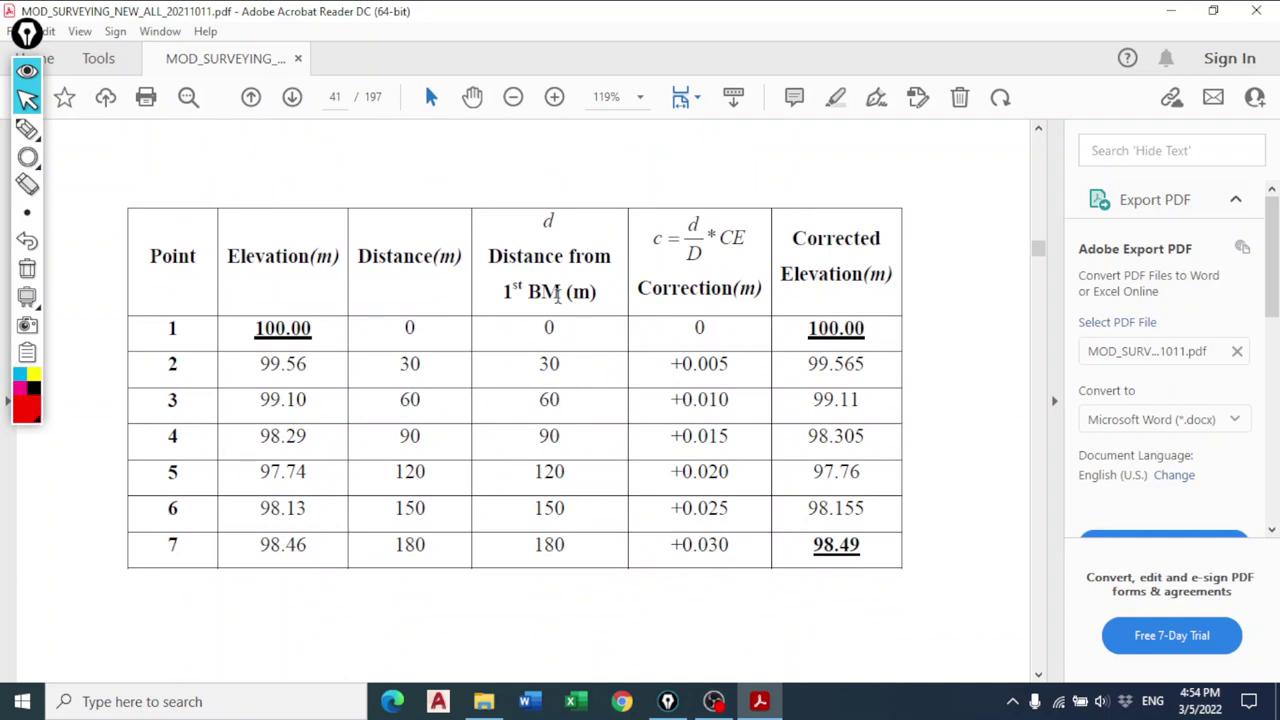
scroll(593, 283, "up", 20)
scroll(477, 506, "down", 8)
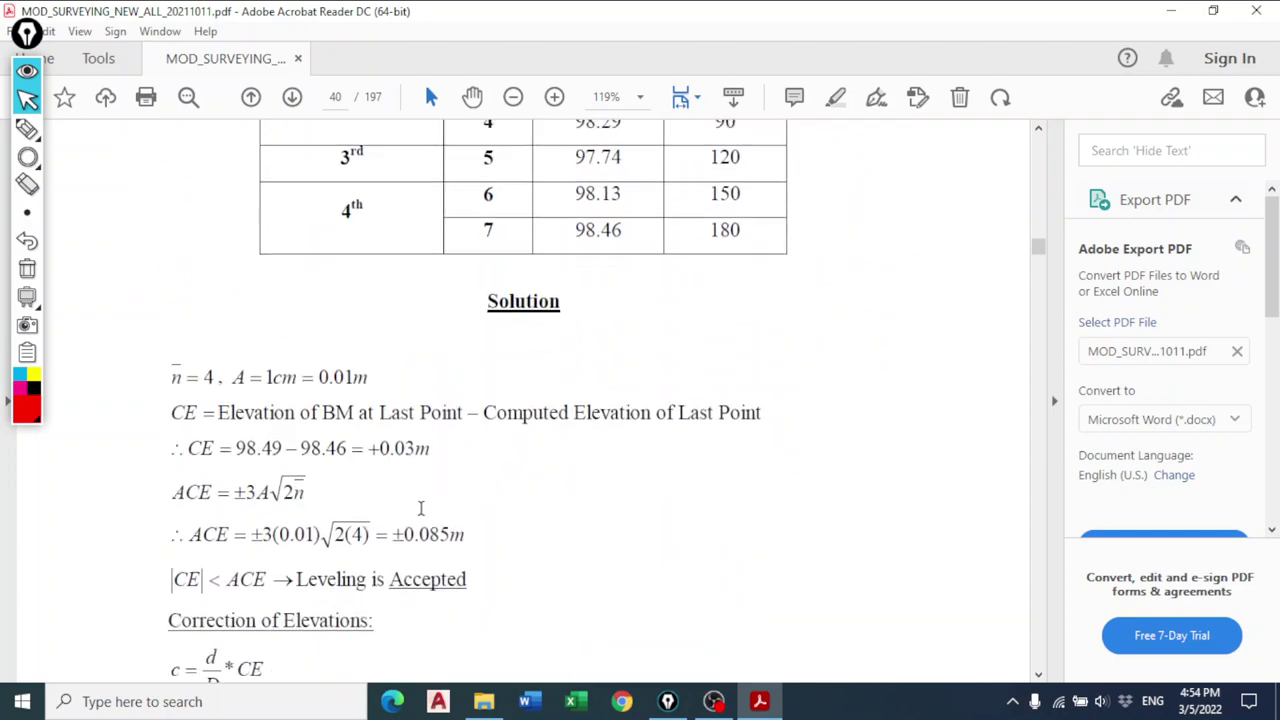
scroll(249, 401, "up", 10)
scroll(385, 481, "down", 3)
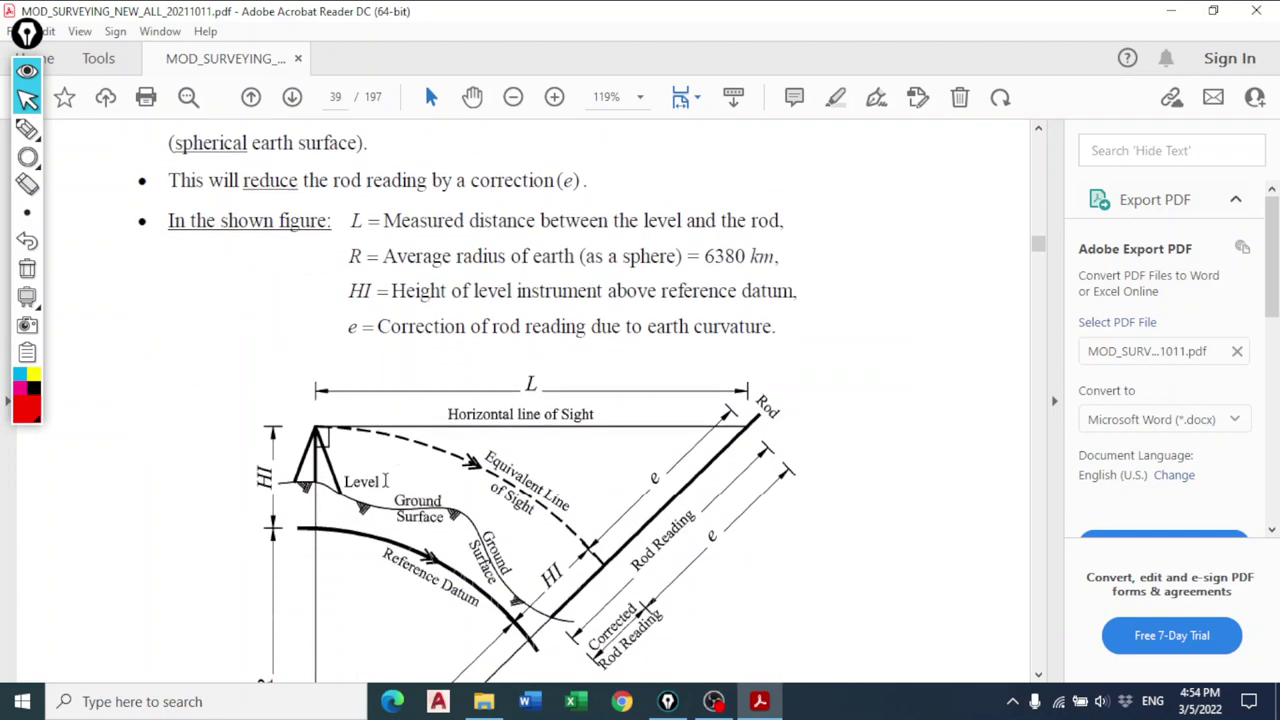
scroll(385, 481, "up", 10)
scroll(385, 481, "up", 15)
scroll(385, 481, "down", 5)
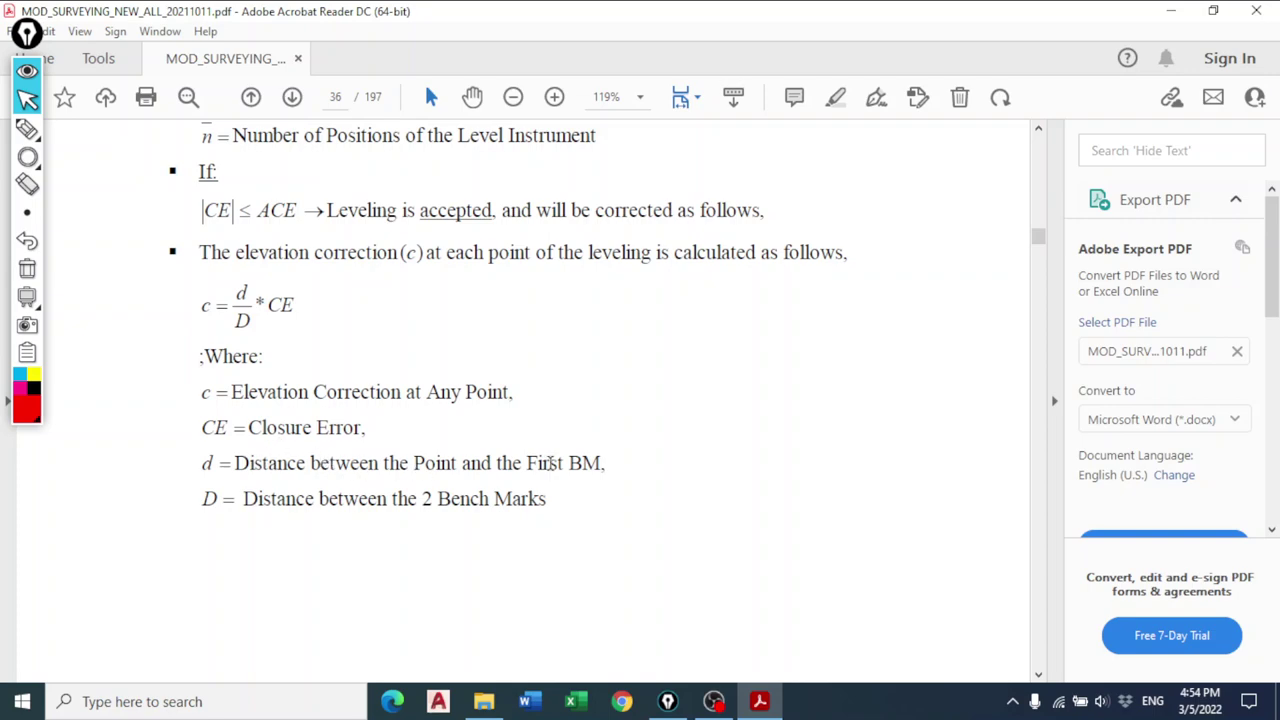
scroll(690, 528, "down", 20)
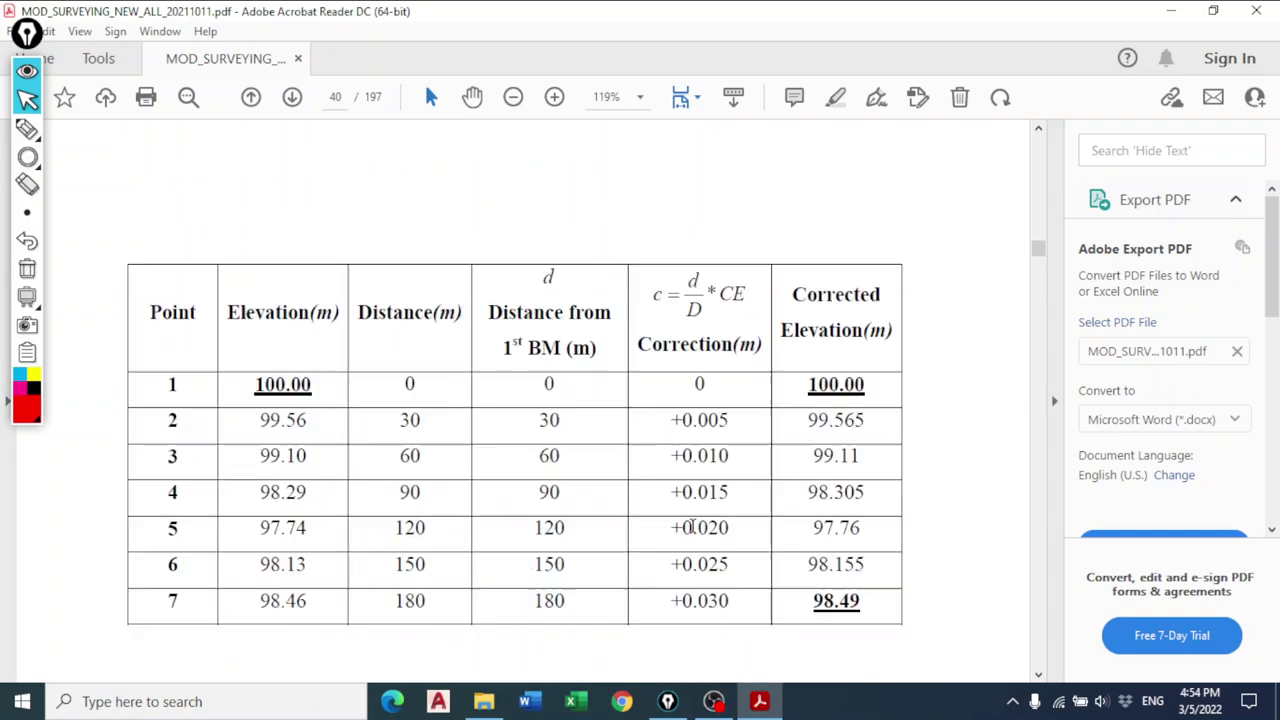
scroll(583, 557, "down", 2)
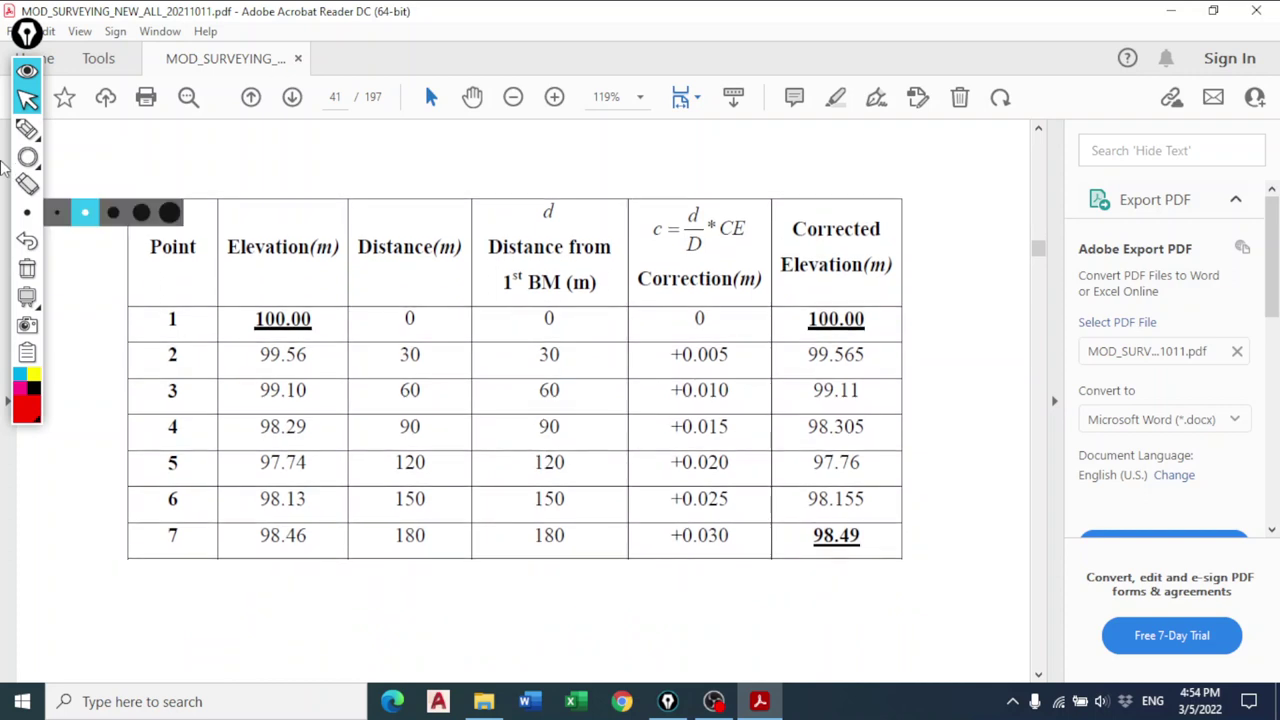
Mark the Elevation and Distance column headings of the correction table with the red pen, and clear the marks.
left_click(27, 130)
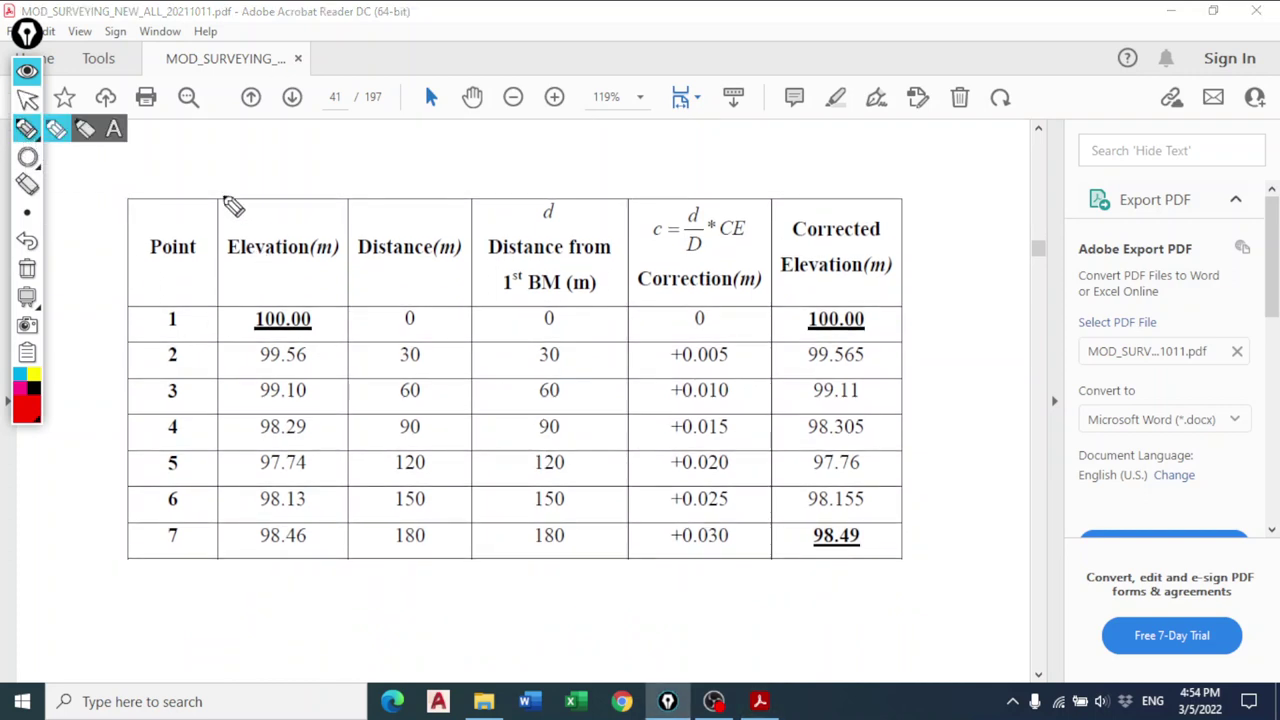
mouse_move(231, 186)
left_mouse_down()
mouse_move(215, 463)
mouse_move(362, 425)
mouse_move(255, 194)
left_mouse_up()
mouse_move(420, 173)
left_mouse_down()
mouse_move(340, 450)
mouse_move(468, 262)
left_mouse_up()
left_click(27, 269)
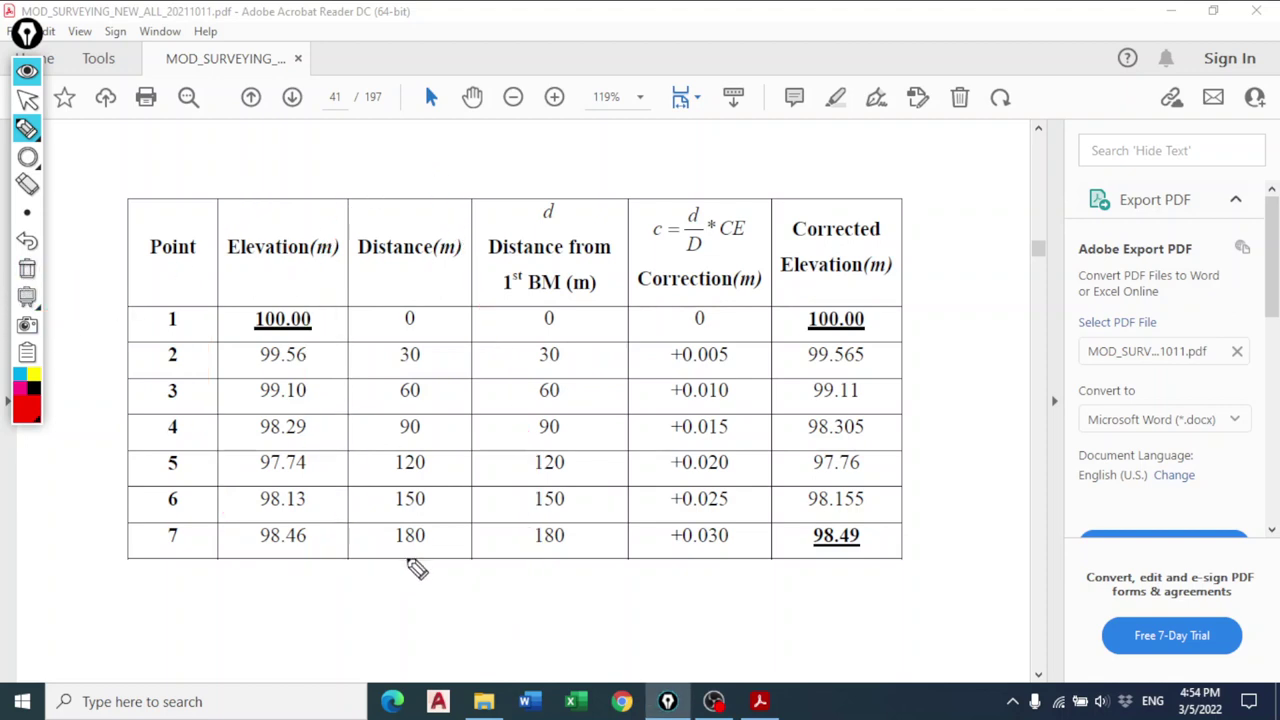
Circle the 180 distance, dot the 0 and 180 distances, handwrite "D = 180" above the correction table, and clear the annotations.
mouse_move(412, 558)
left_mouse_down()
mouse_move(386, 524)
mouse_move(414, 560)
left_mouse_up()
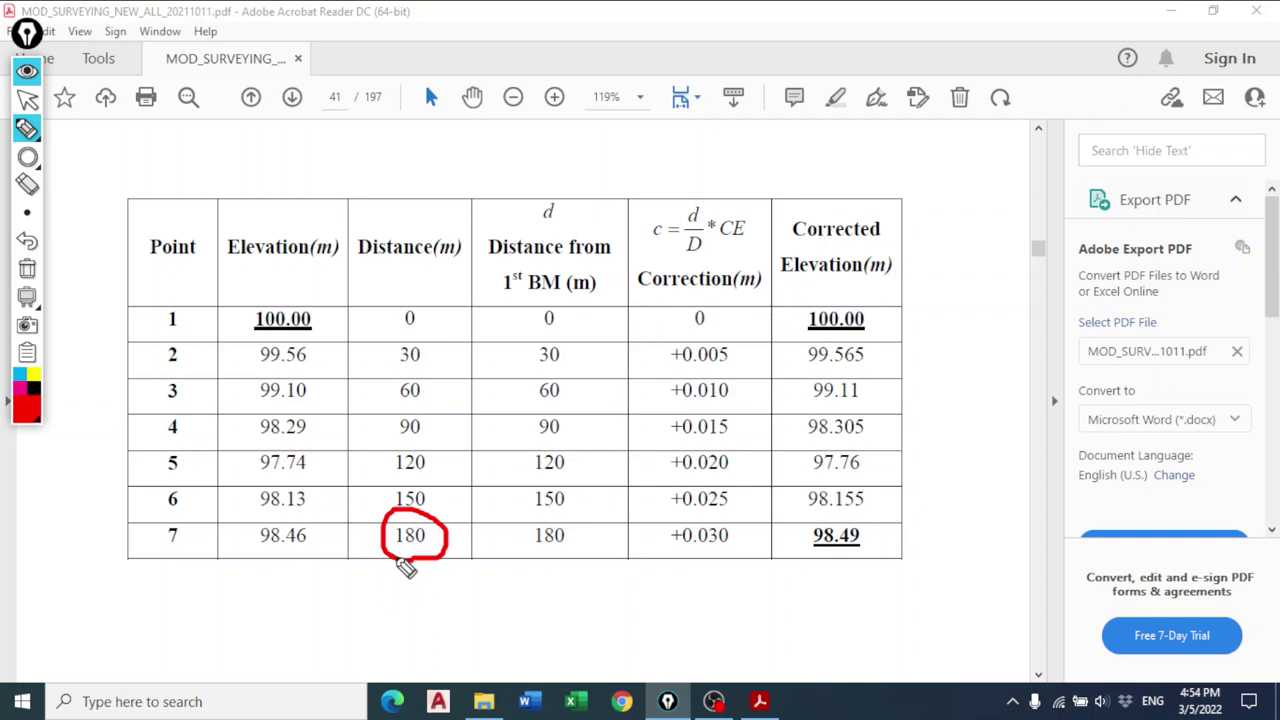
left_click(432, 537)
left_click(431, 320)
mouse_move(751, 160)
left_mouse_down()
mouse_move(752, 125)
mouse_move(752, 158)
mouse_move(820, 134)
left_mouse_up()
left_click_drag(795, 148, 847, 155)
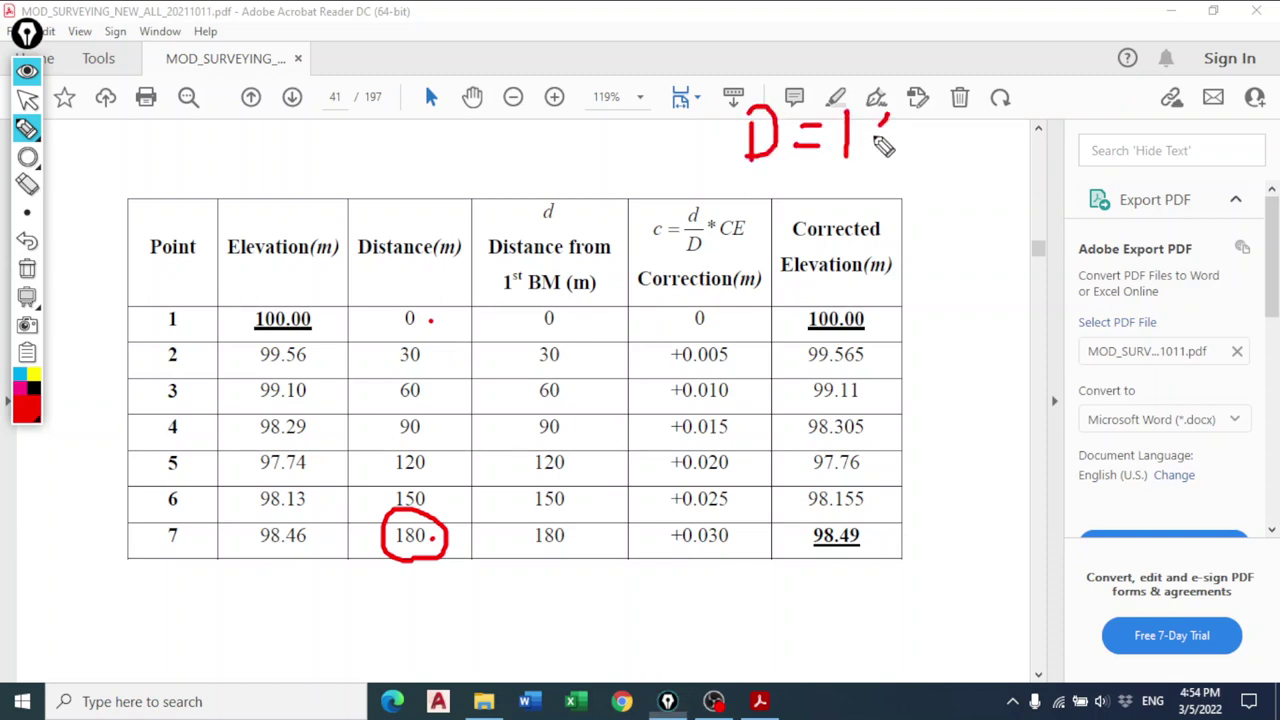
mouse_move(884, 112)
left_mouse_down()
mouse_move(880, 140)
mouse_move(914, 124)
left_mouse_up()
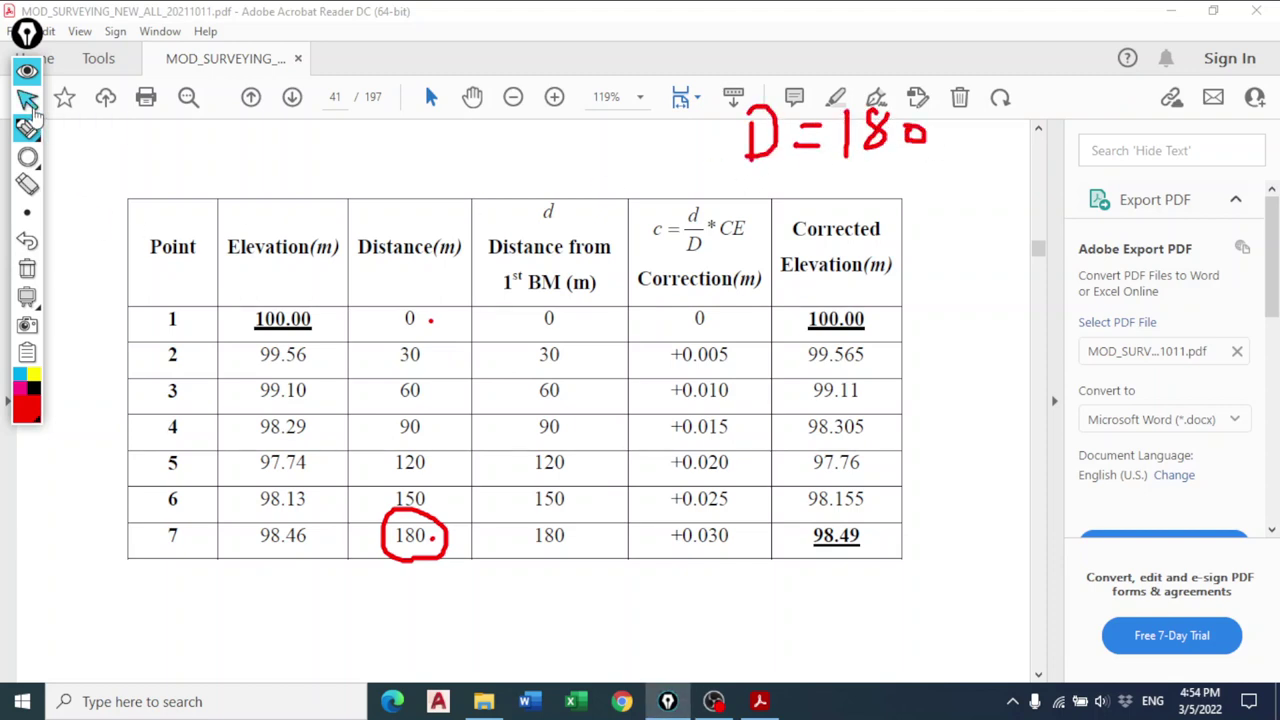
left_click(28, 270)
Circle the d heading, mark point 1 and the distances 0 to 120 from the first BM, and clear the annotations.
mouse_move(578, 188)
left_mouse_down()
mouse_move(528, 220)
mouse_move(555, 208)
left_mouse_up()
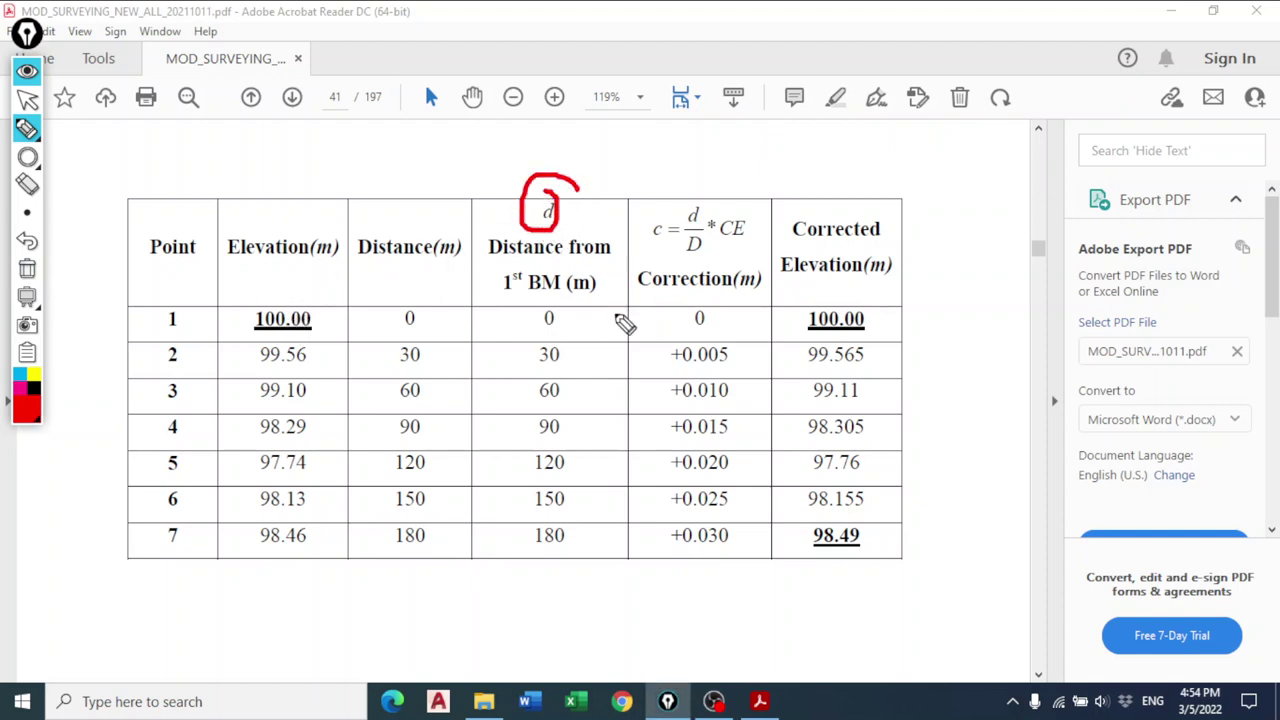
left_click(197, 325)
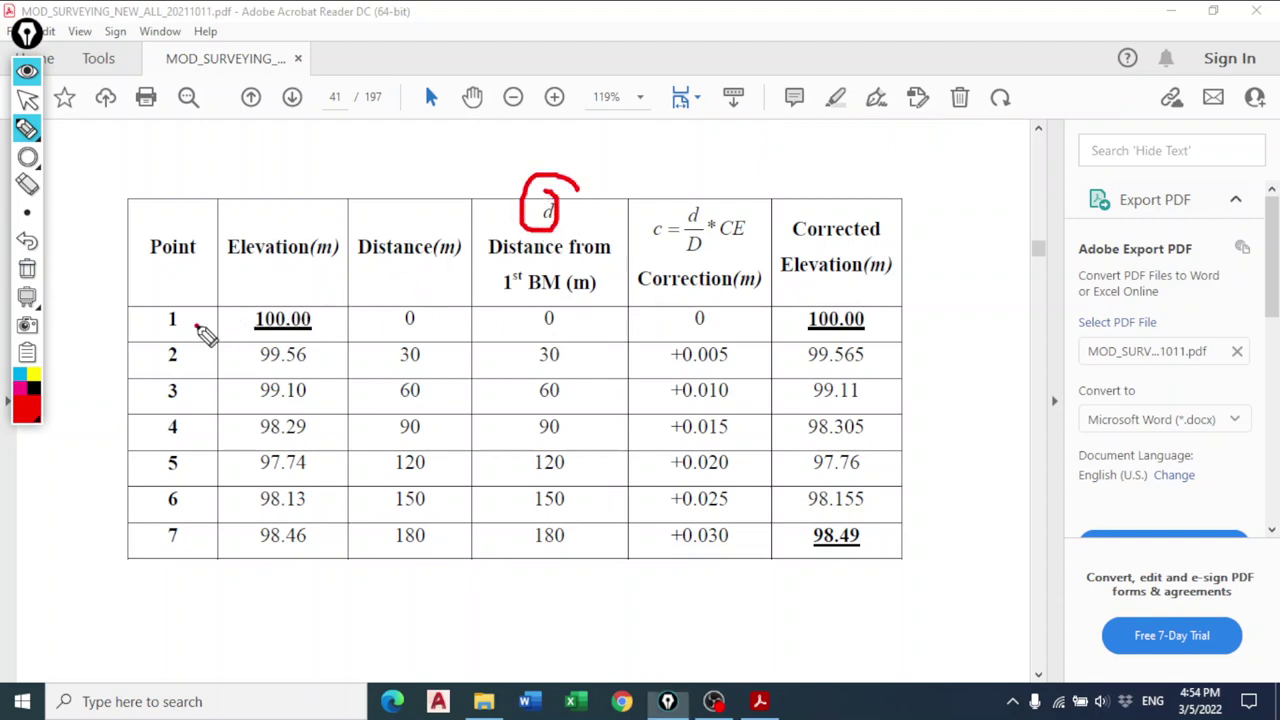
mouse_move(552, 314)
left_mouse_down()
mouse_move(565, 324)
mouse_move(595, 282)
left_mouse_up()
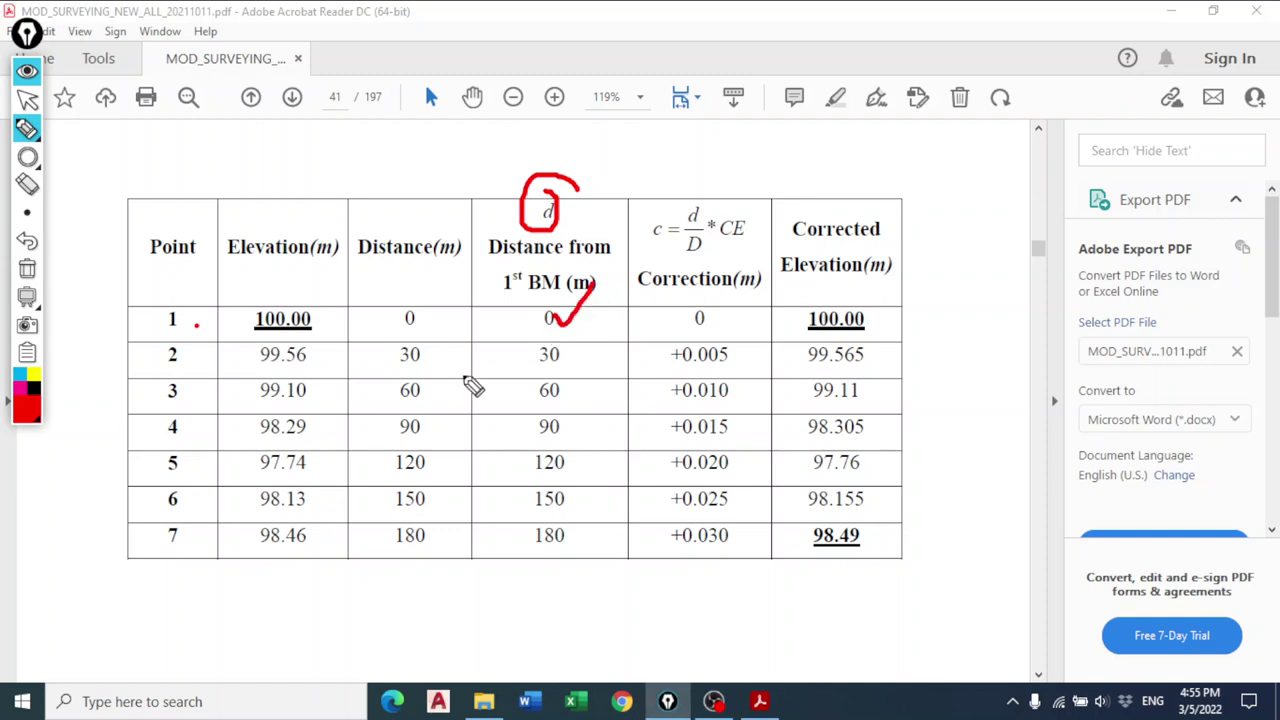
left_click(566, 356)
left_click(565, 384)
left_click(565, 423)
left_click(565, 462)
left_click(27, 268)
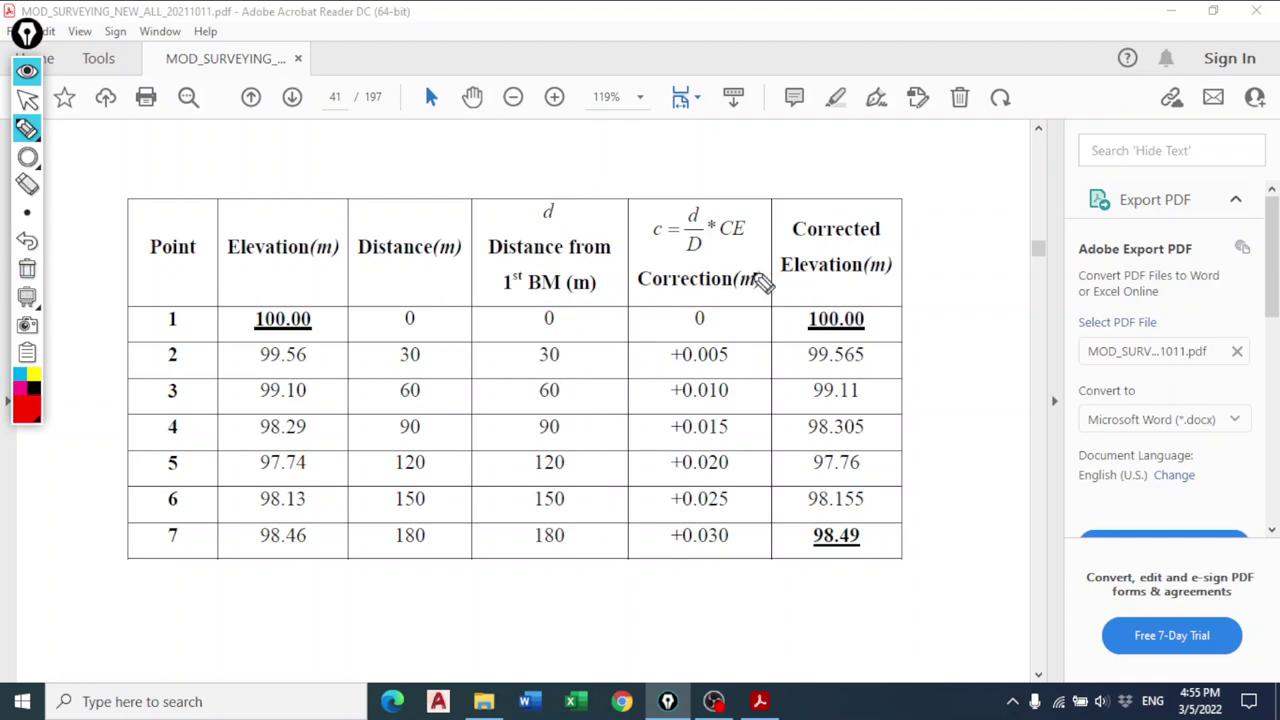
Mark d in the correction formula, circle point 1's d value, handwrite "0.03" above the formula, and clear the annotations.
left_click(698, 211)
mouse_move(558, 297)
left_mouse_down()
mouse_move(563, 329)
mouse_move(562, 296)
left_mouse_up()
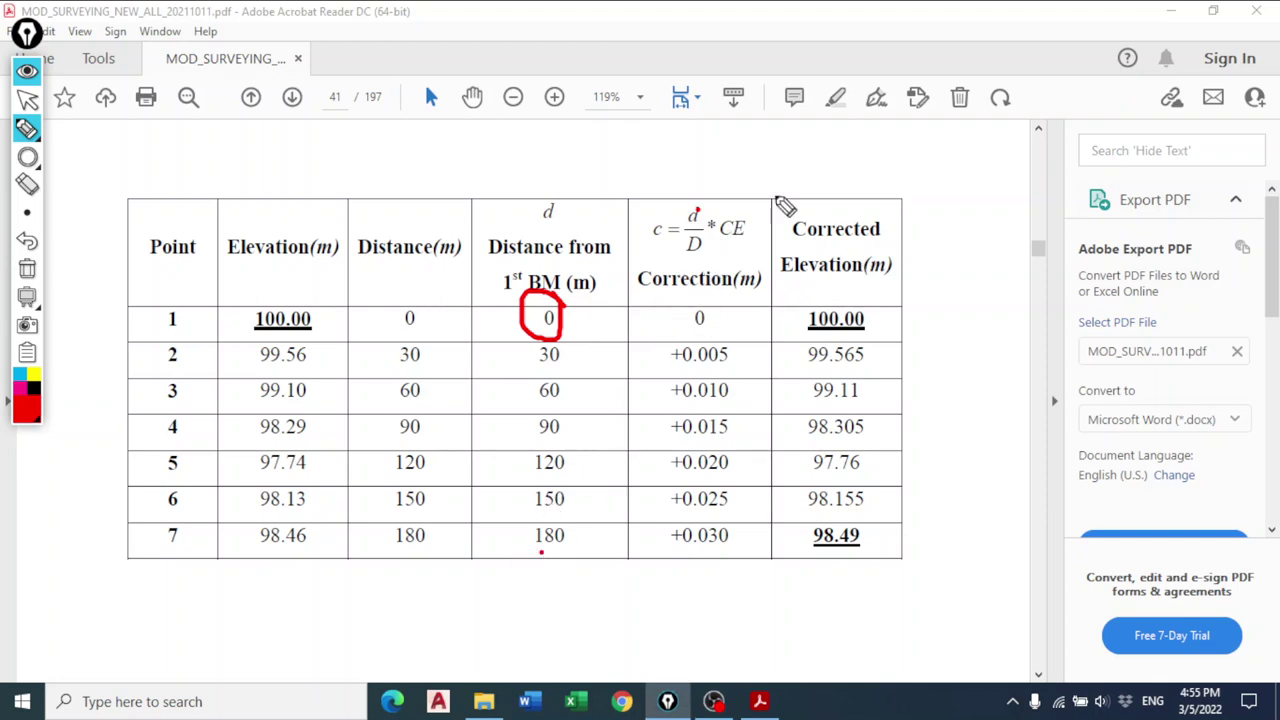
mouse_move(712, 152)
left_mouse_down()
mouse_move(714, 176)
mouse_move(764, 150)
mouse_move(782, 172)
left_mouse_up()
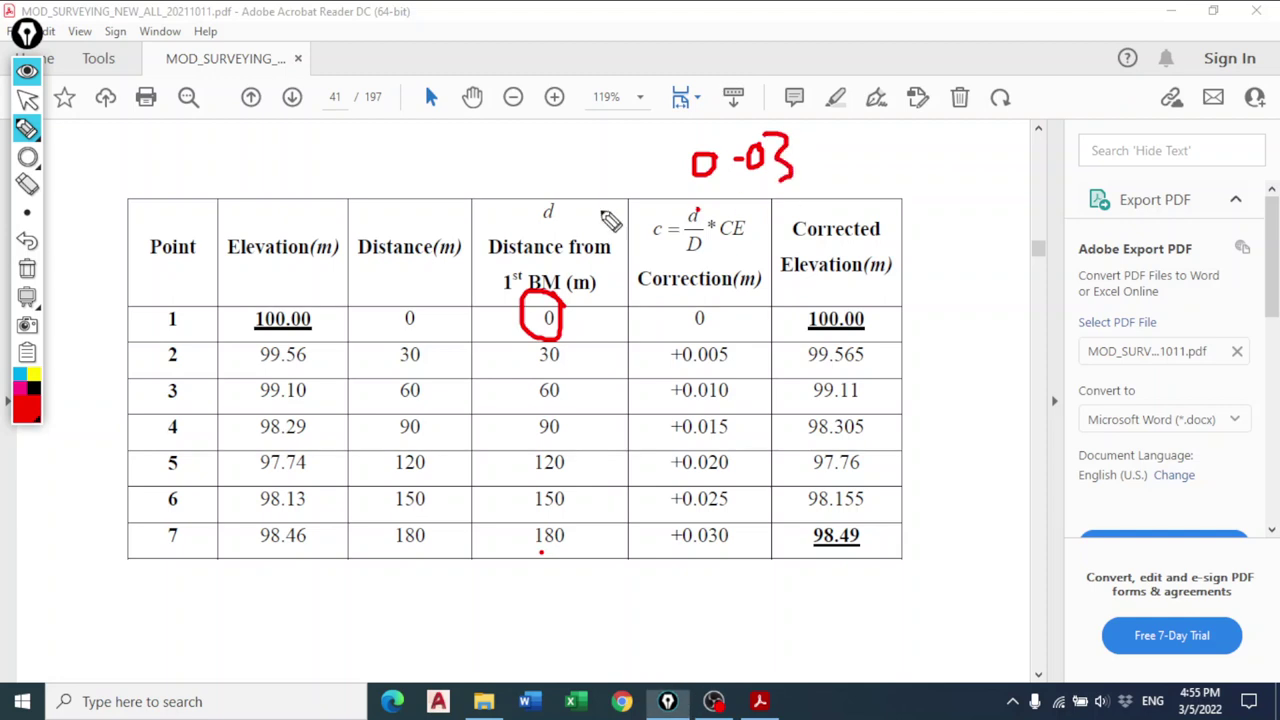
left_click(27, 268)
left_click(27, 100)
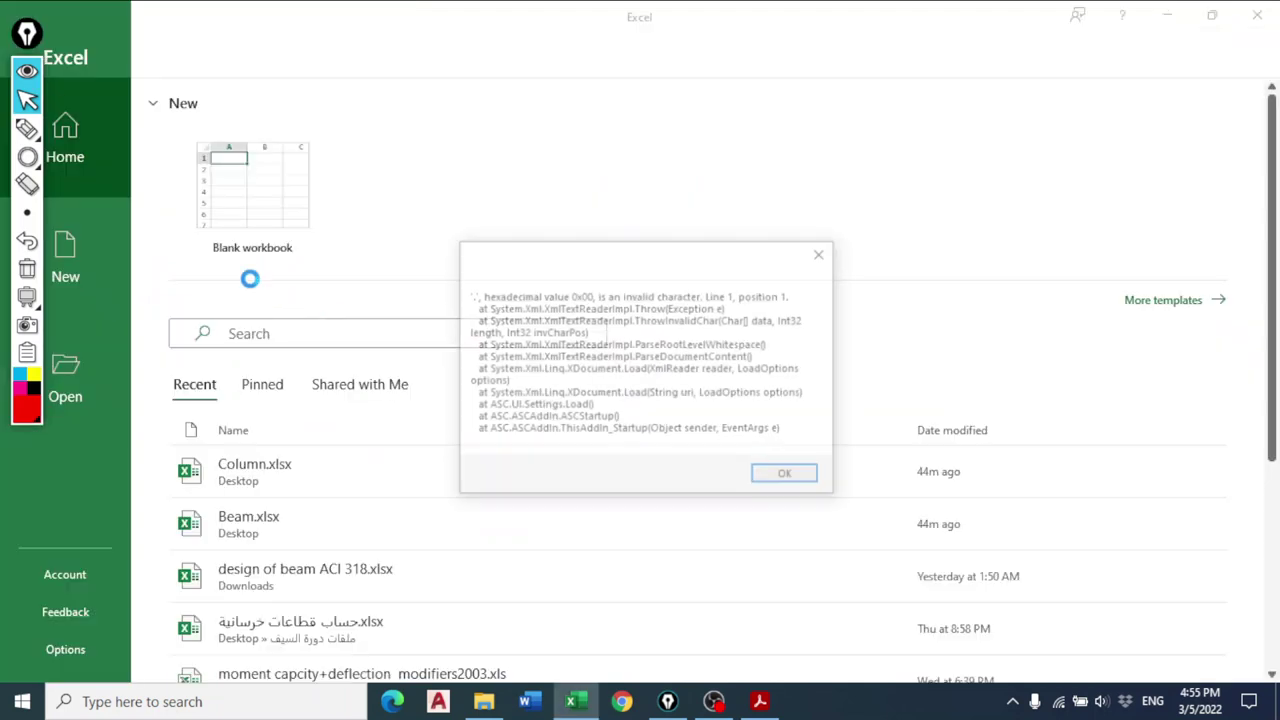
Switch to Excel, create a blank workbook, and arrange it side by side with the PDF, zoomed out to 43.9%.
left_click(760, 477)
left_click(275, 212)
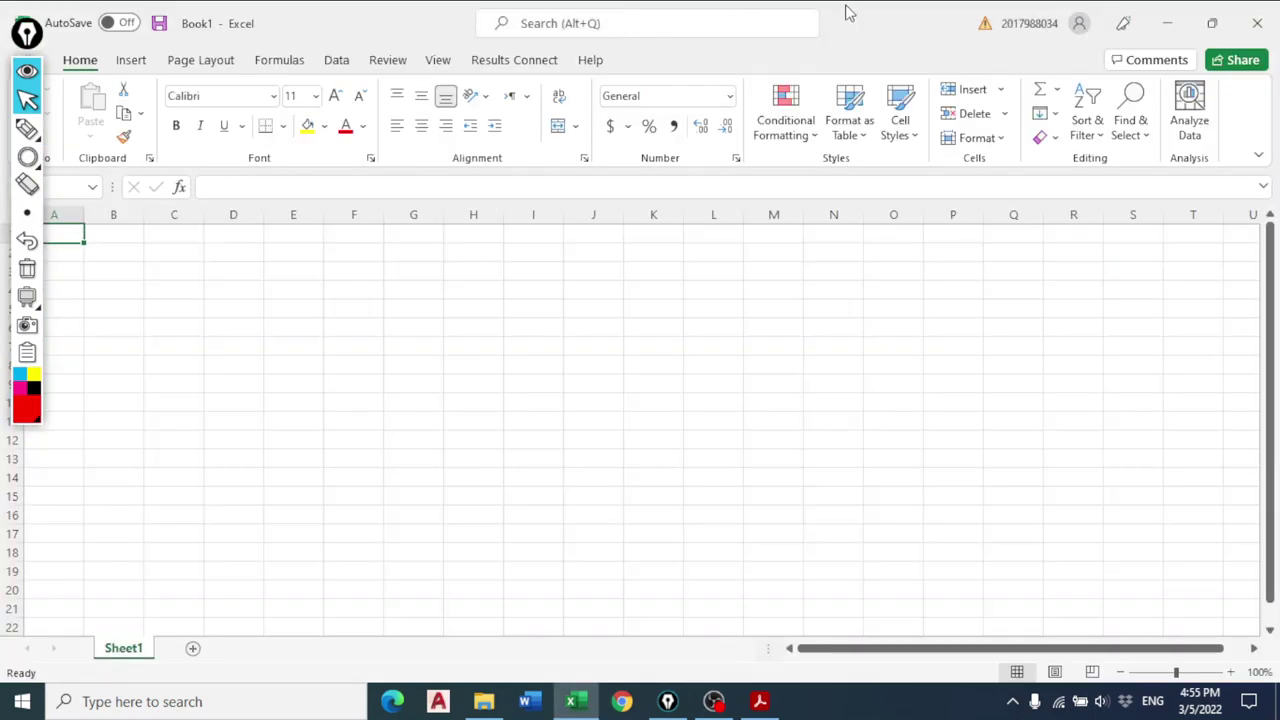
double_click(846, 12)
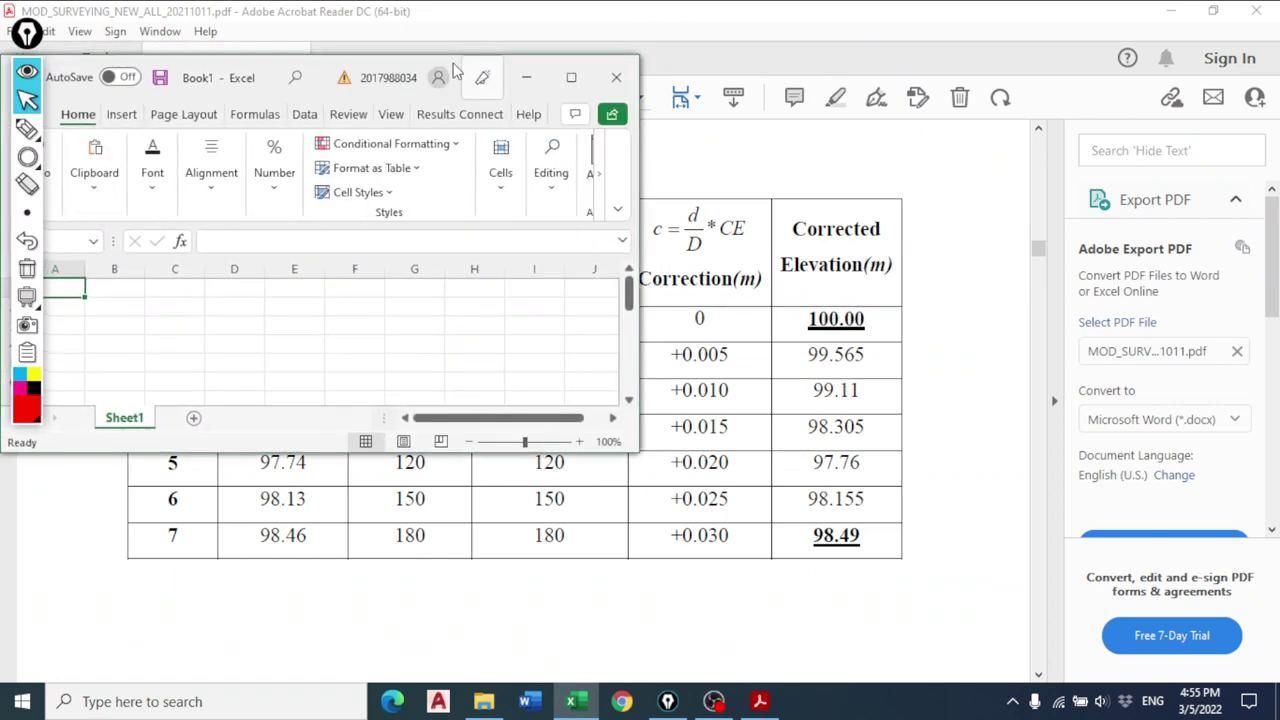
left_click_drag(270, 70, 1, 150)
left_click(1011, 113)
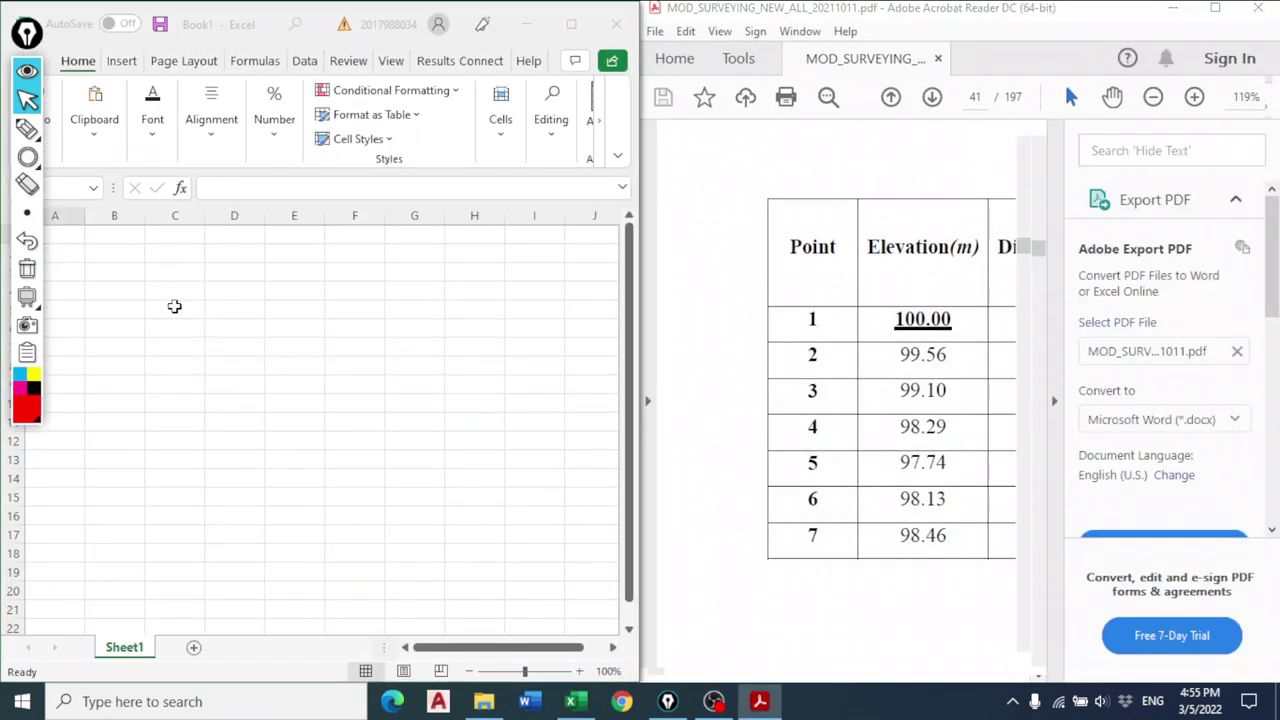
Enter the table headings Point, Elevaton and Distance in cells B3 to D3.
left_click(129, 274)
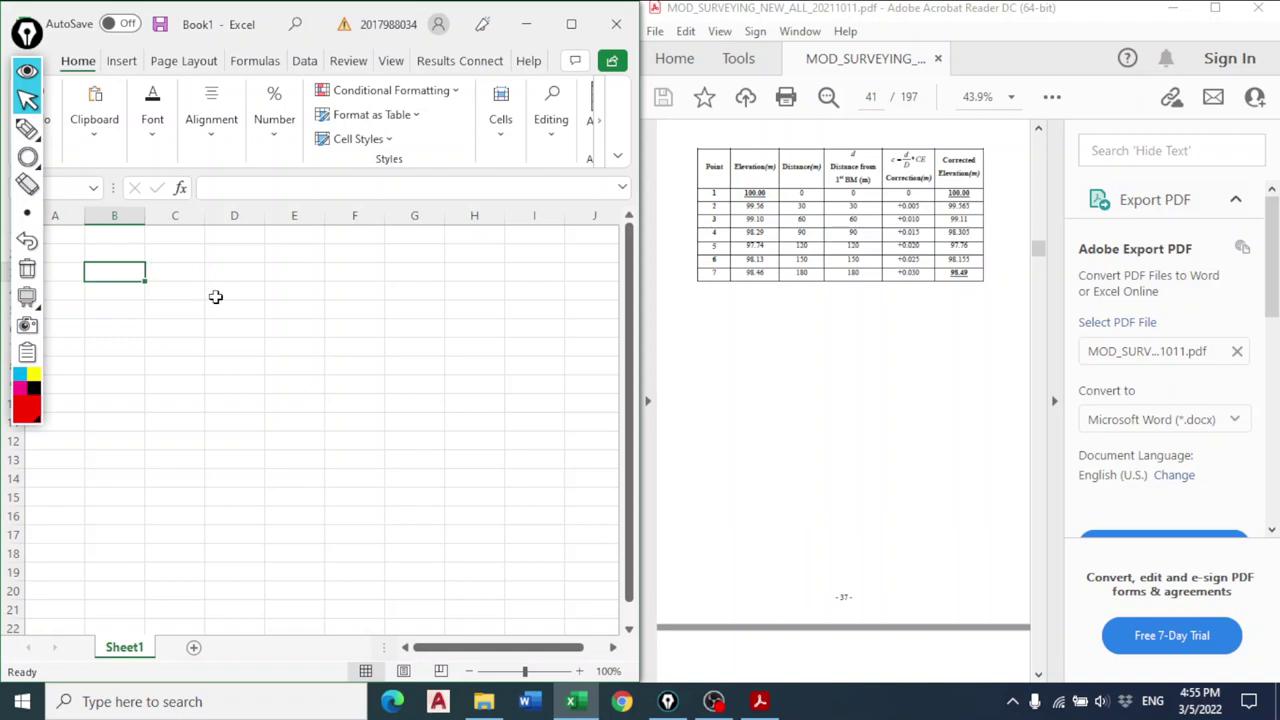
type("Point")
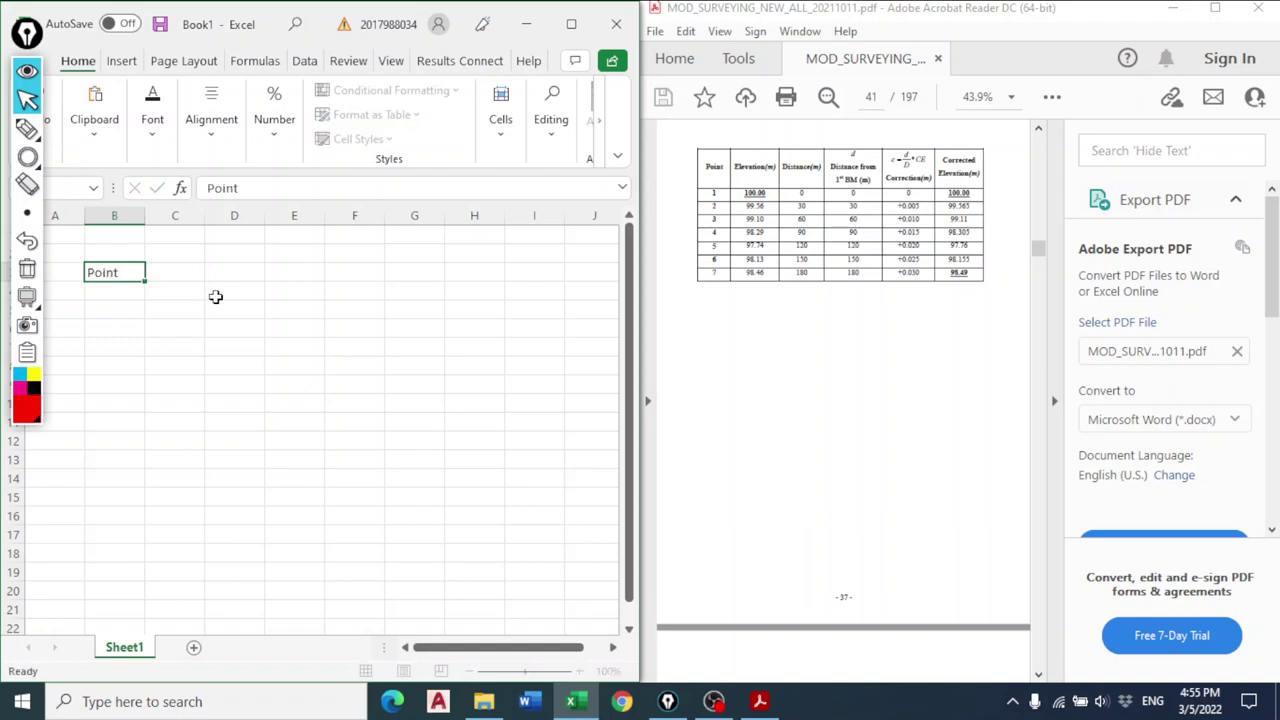
key("Tab")
type("E")
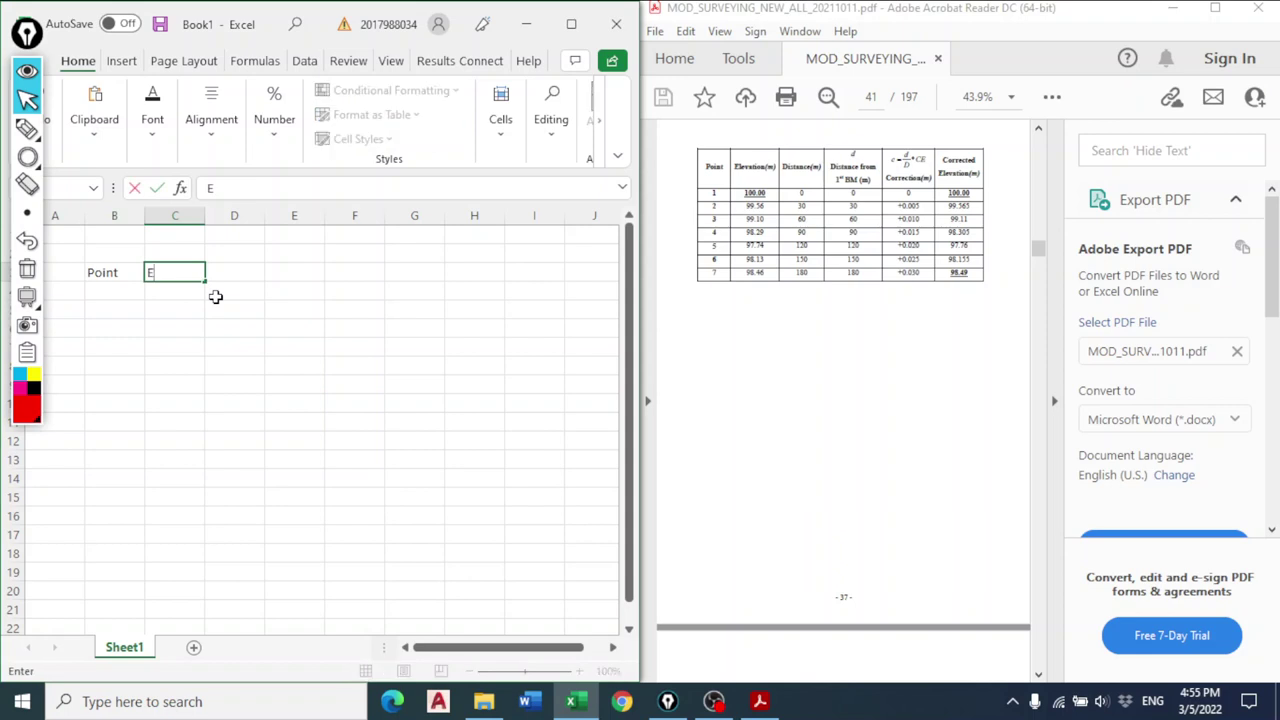
type("levaton")
key("Tab")
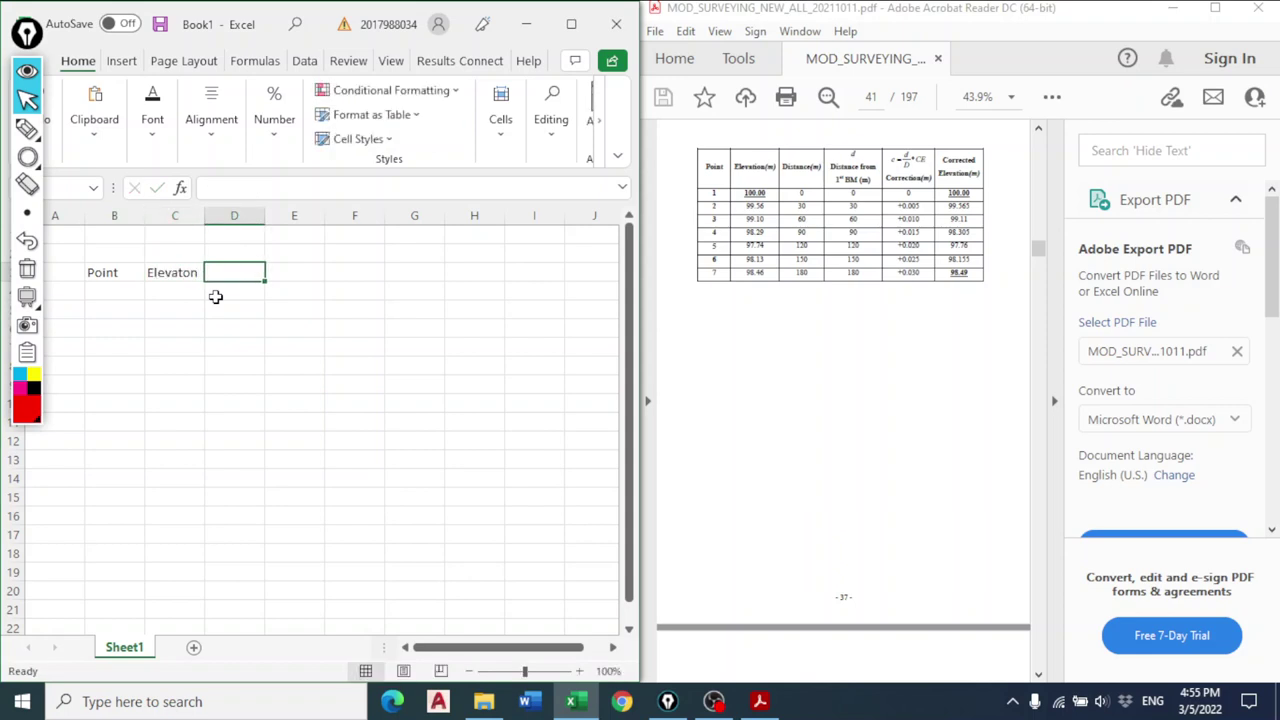
type("Distance")
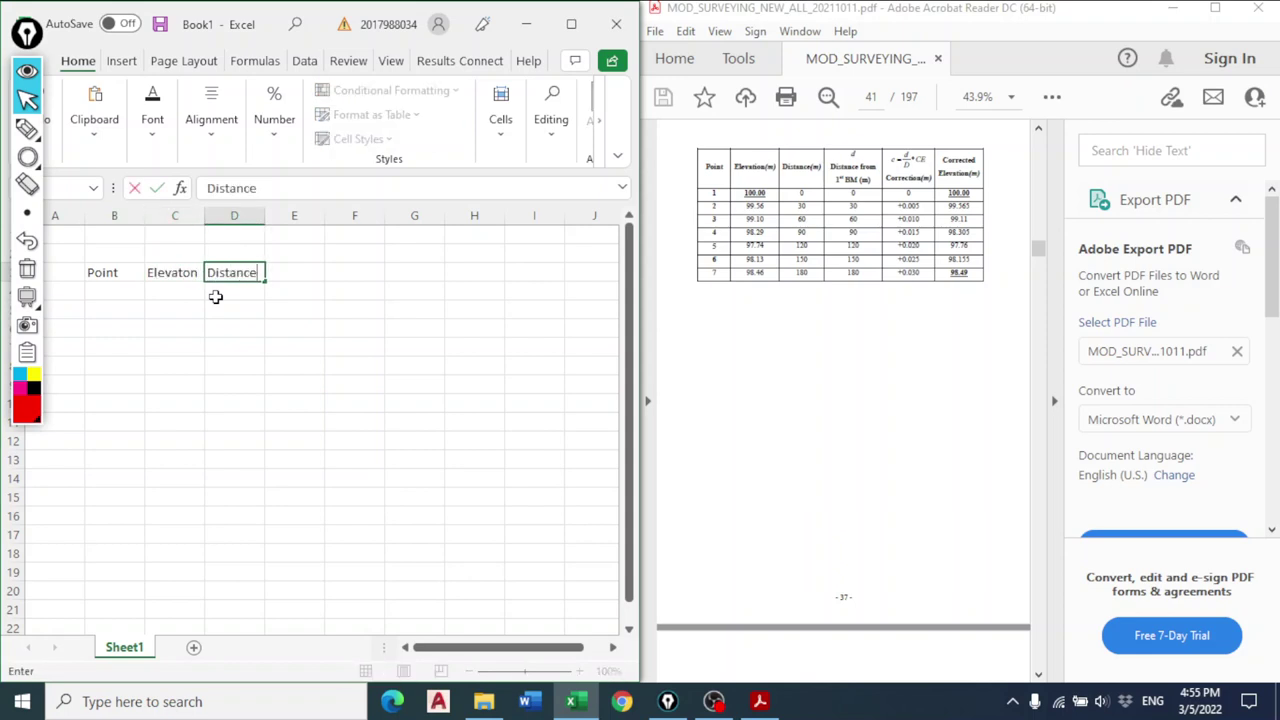
key("Tab")
Enter the headings d, c=d/D*CE and CORRECTED in cells E3 to G3.
type("d")
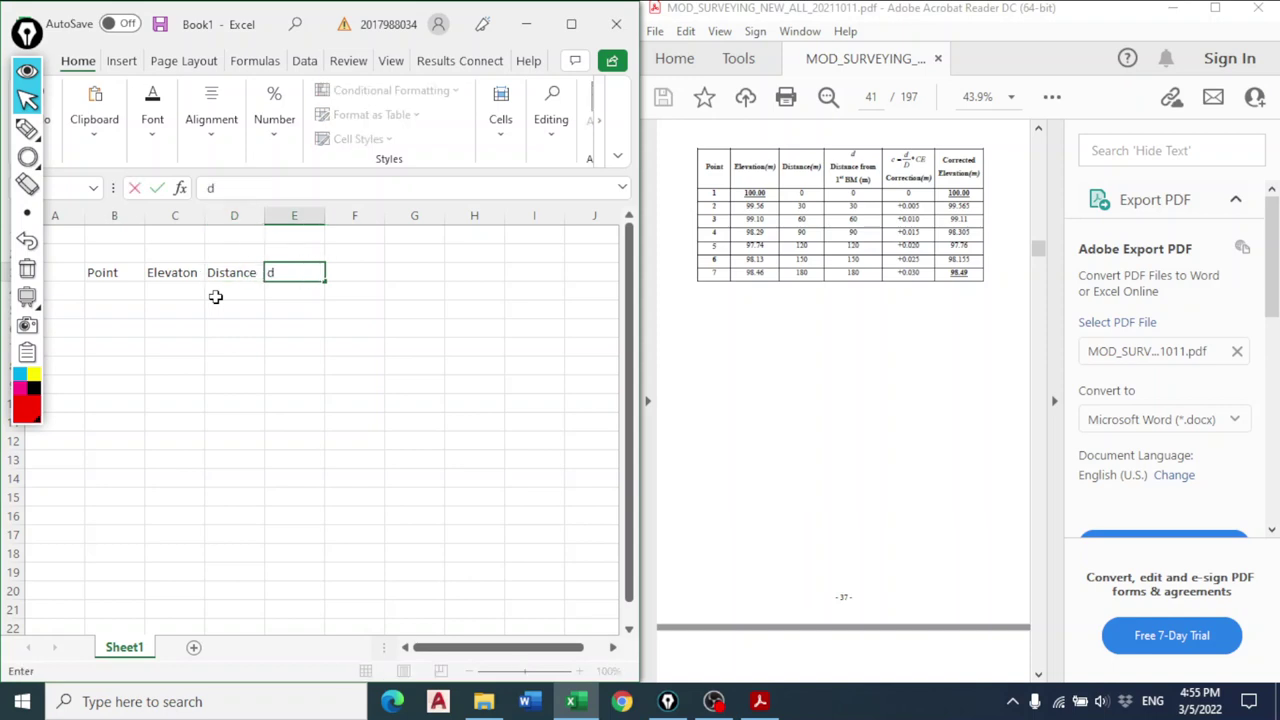
key("Tab")
type("c=")
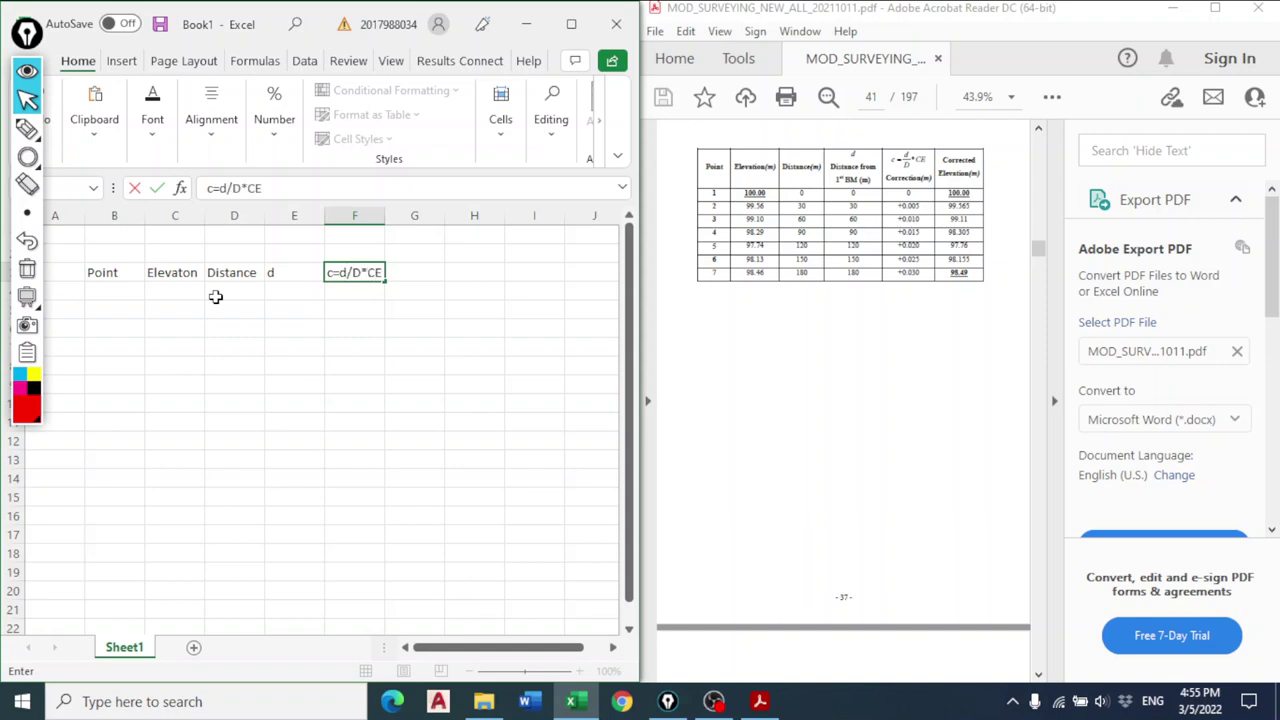
key("Tab")
type("C")
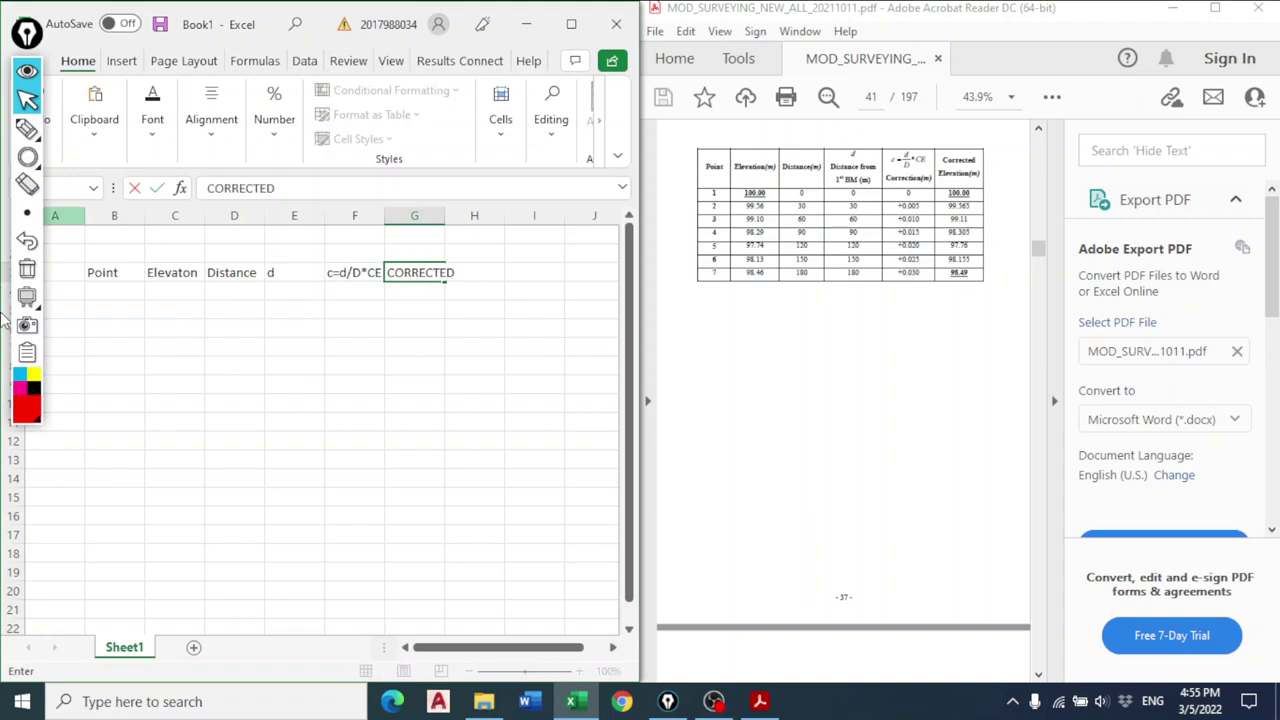
Fill the Point column with the numbers 1 to 7 in cells B4 to B10.
left_click(117, 290)
type("1")
key("Return")
type("2")
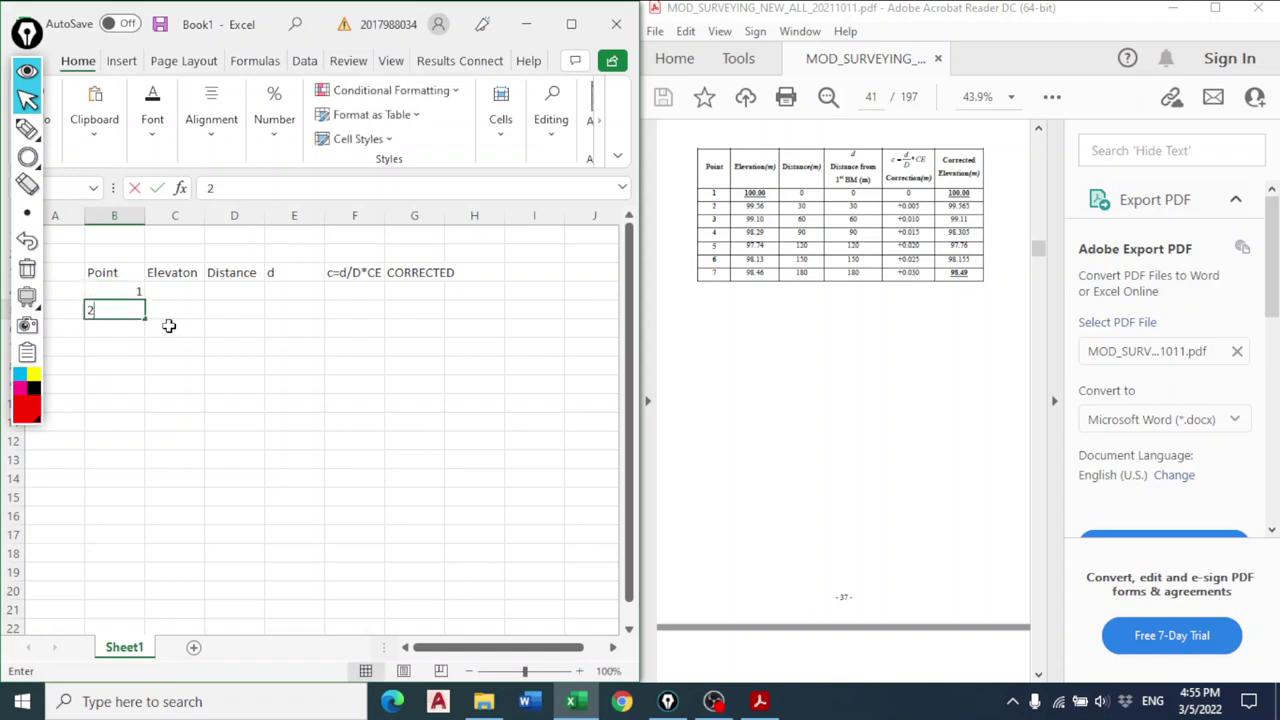
key("Return")
left_click_drag(131, 291, 133, 408)
left_click(300, 476)
Enter the elevations 100, 99.56 and 99.10 for points 1 to 3.
left_click(170, 291)
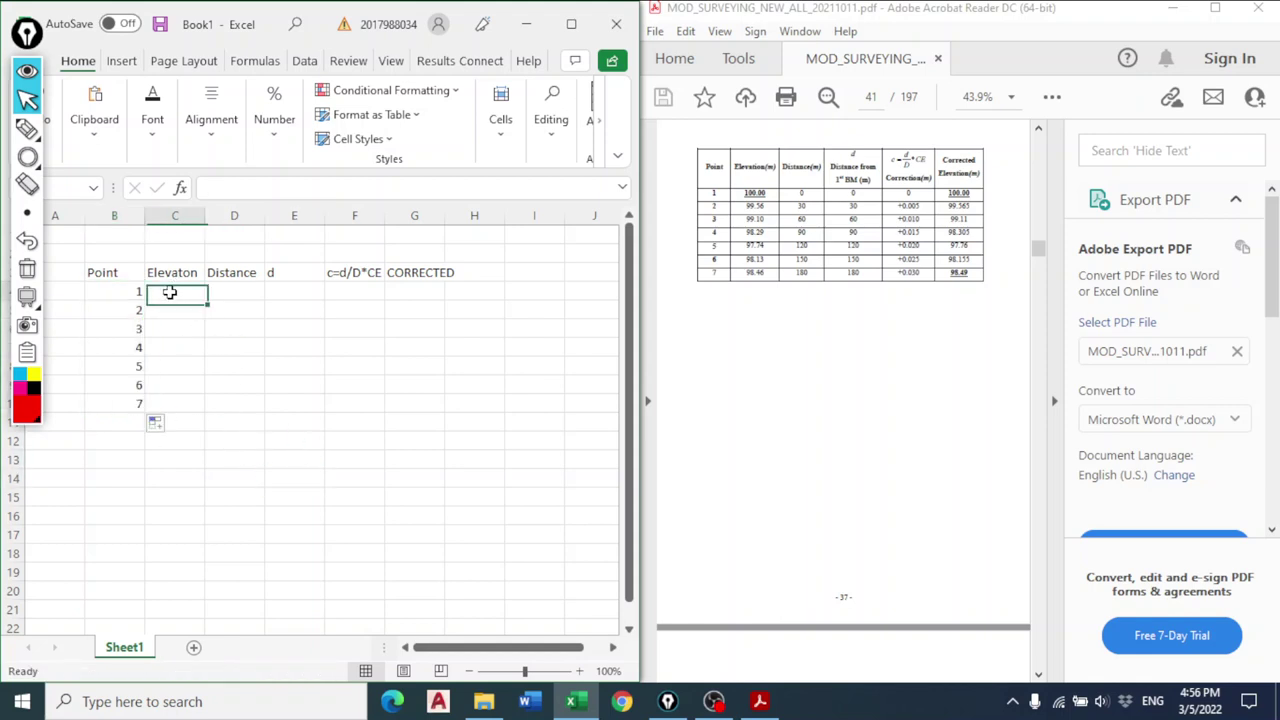
type("100")
key("Return")
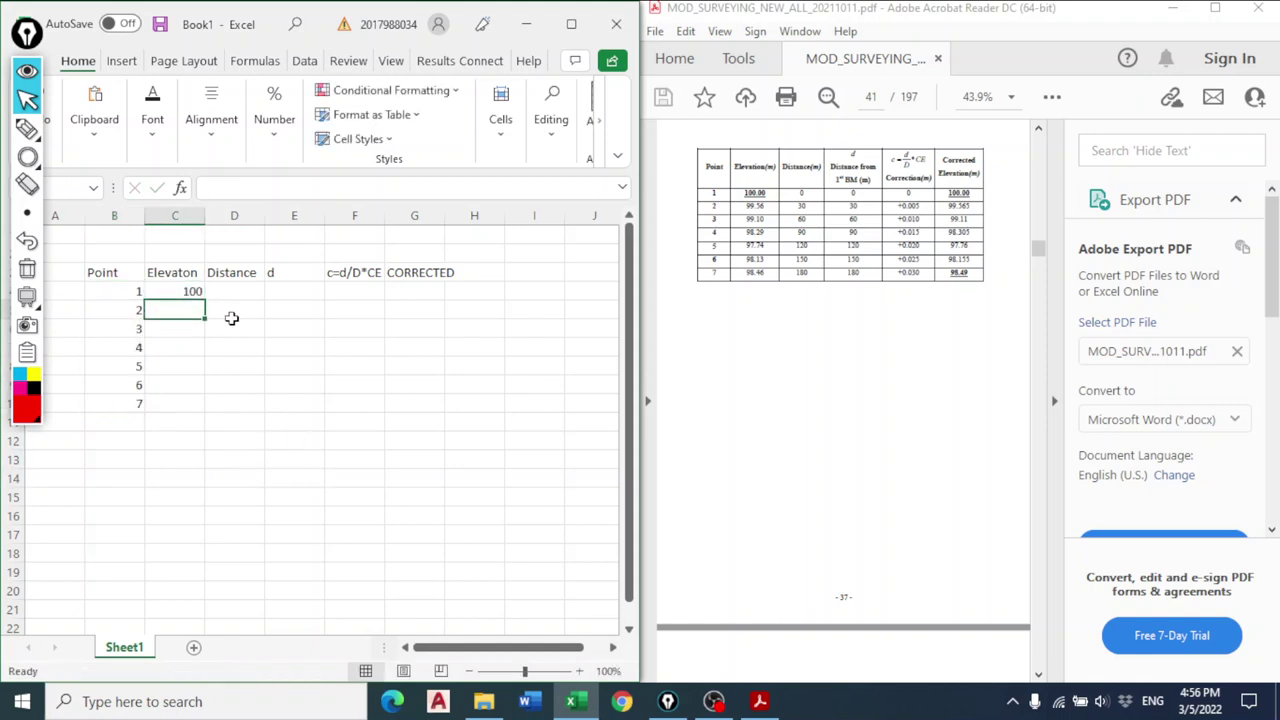
type("99.56")
key("Return")
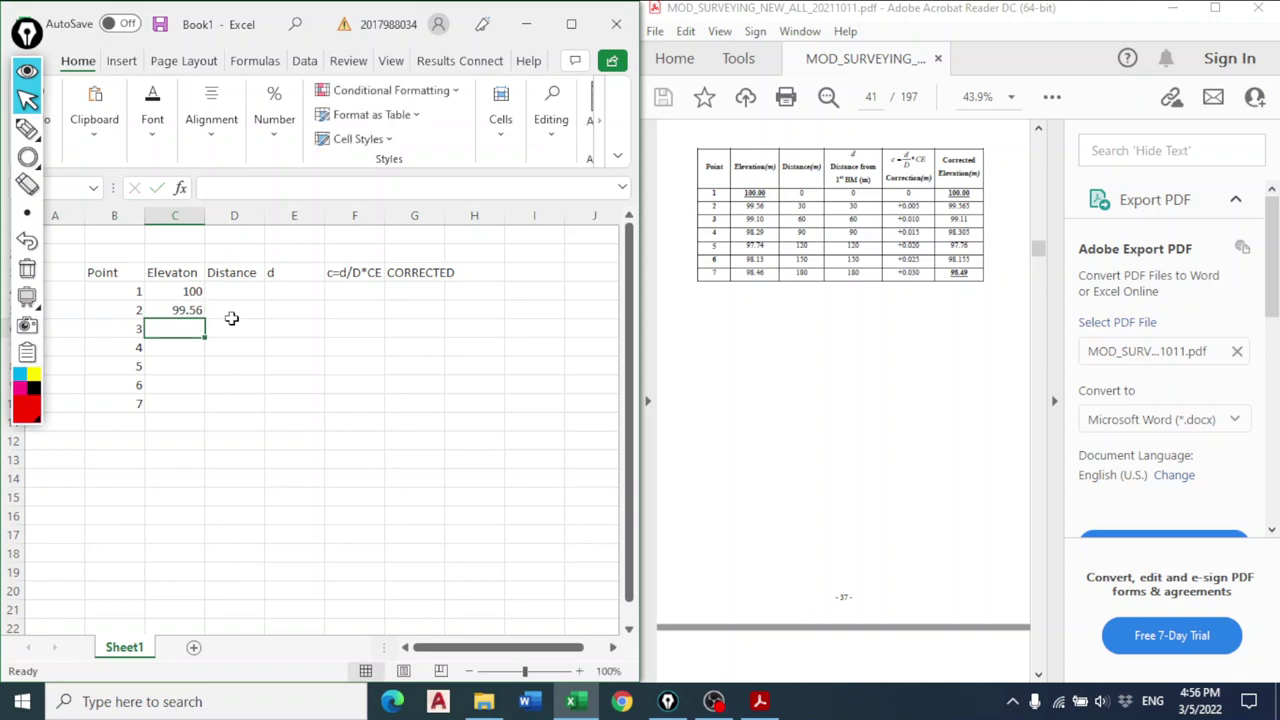
type("99.1")
key("Return")
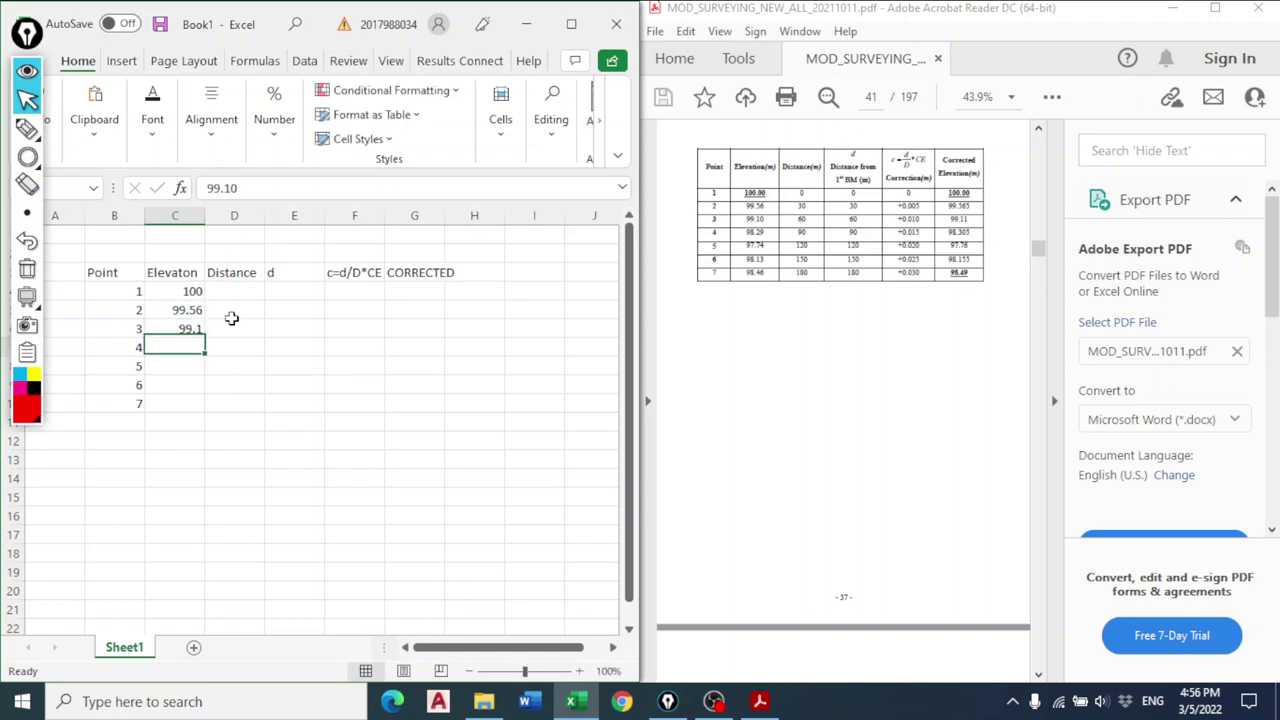
Enter the elevations 98.29, 97.74, 98.13 and 98.46 for points 4 to 7.
type("98.29")
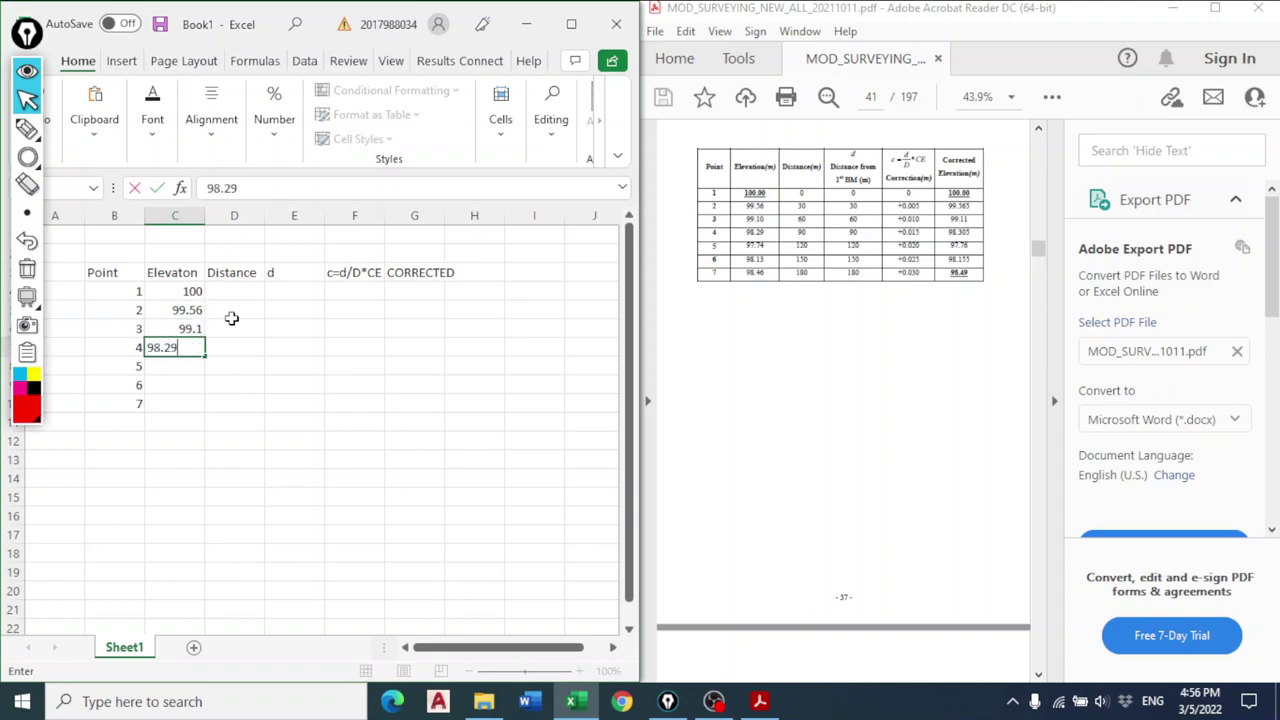
key("Return")
type("97.")
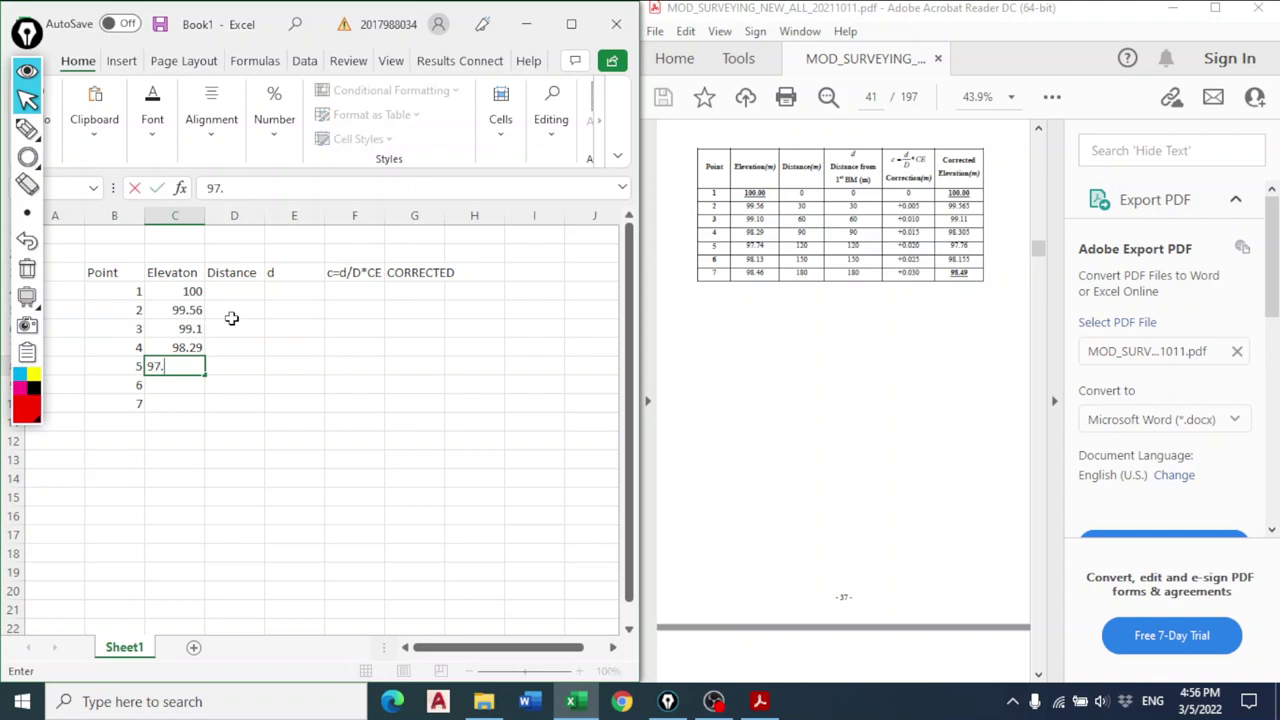
type("74")
key("Return")
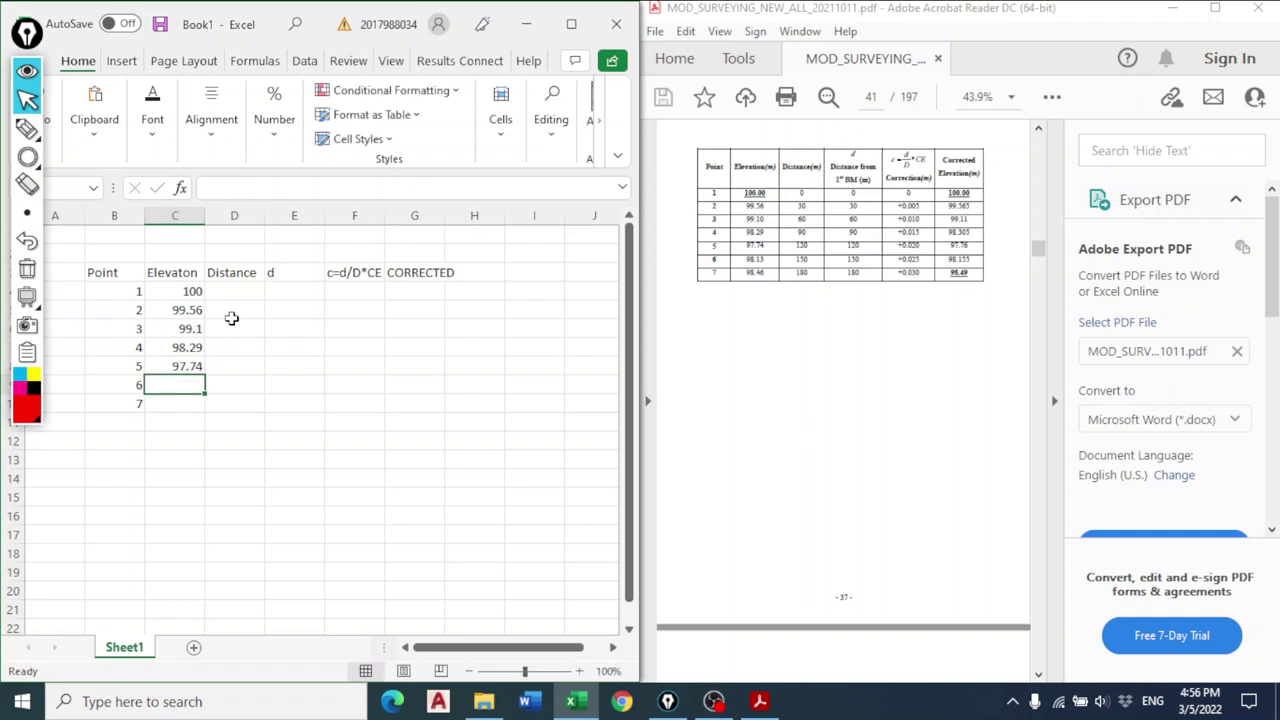
type("98.13")
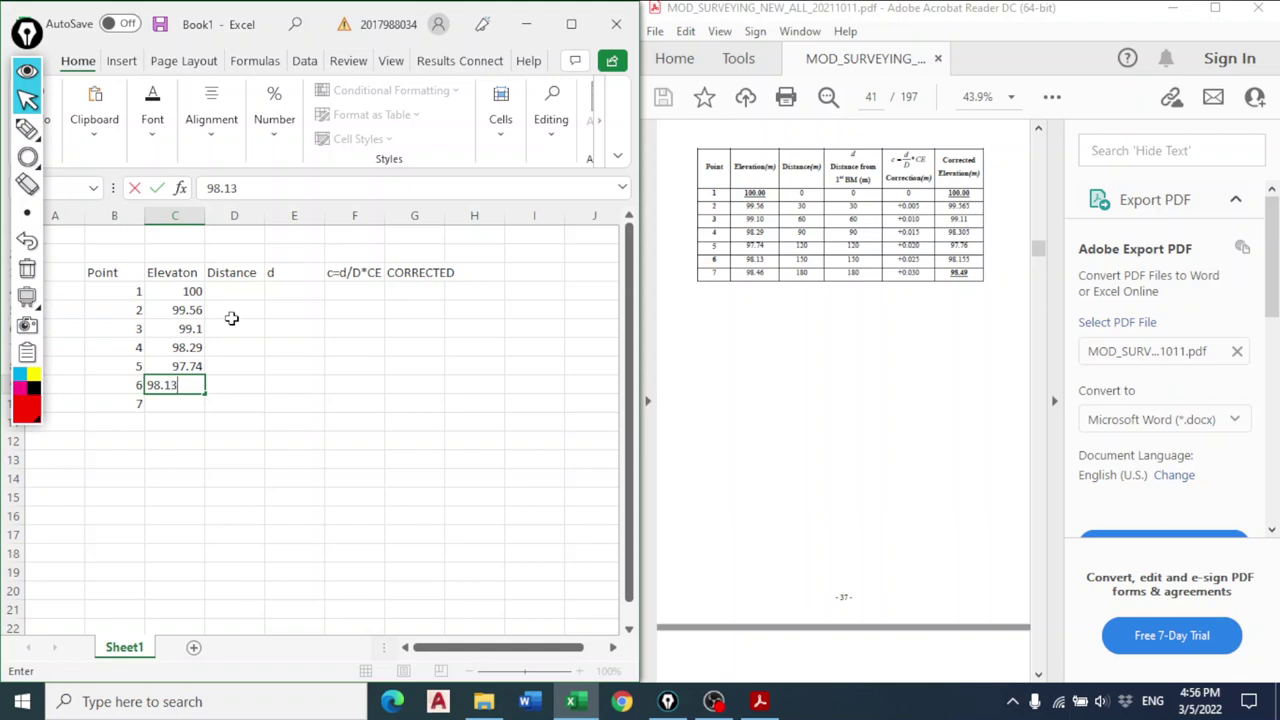
key("Return")
type("98.46")
key("Return")
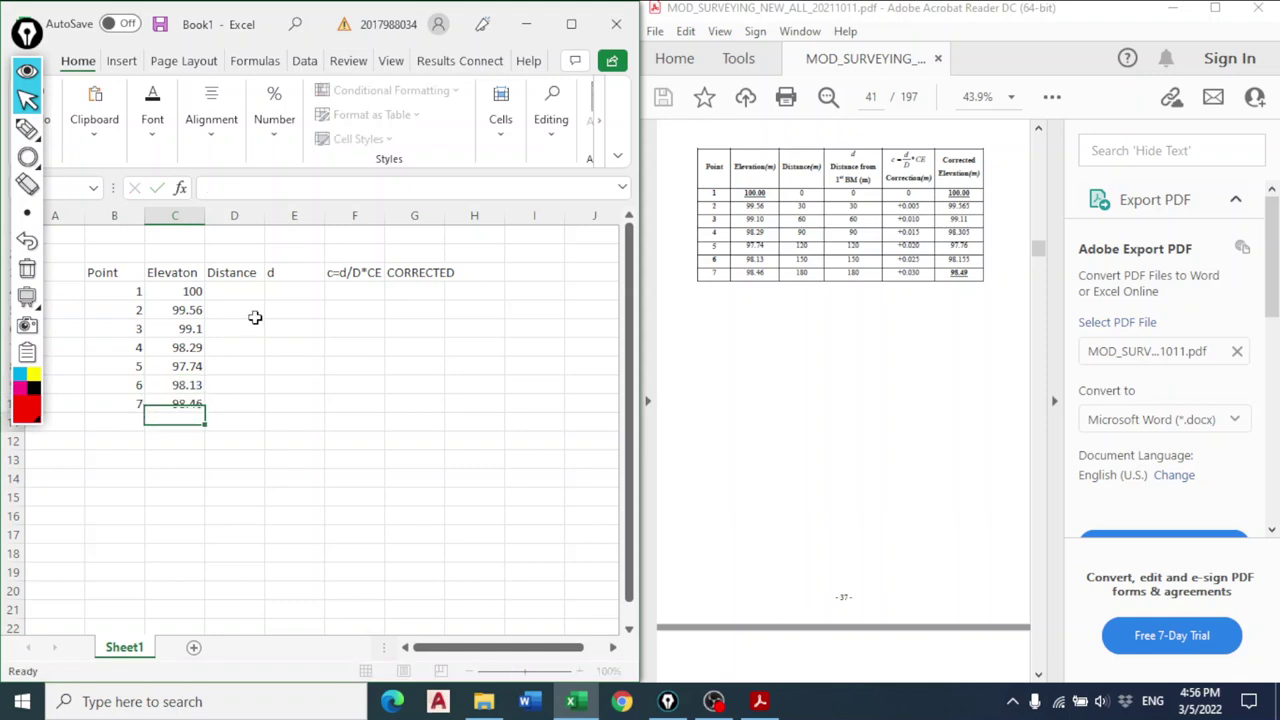
Enter the distances 0, 30 and 60 in the Distance column for points 1 to 3.
left_click(239, 292)
type("0")
key("Return")
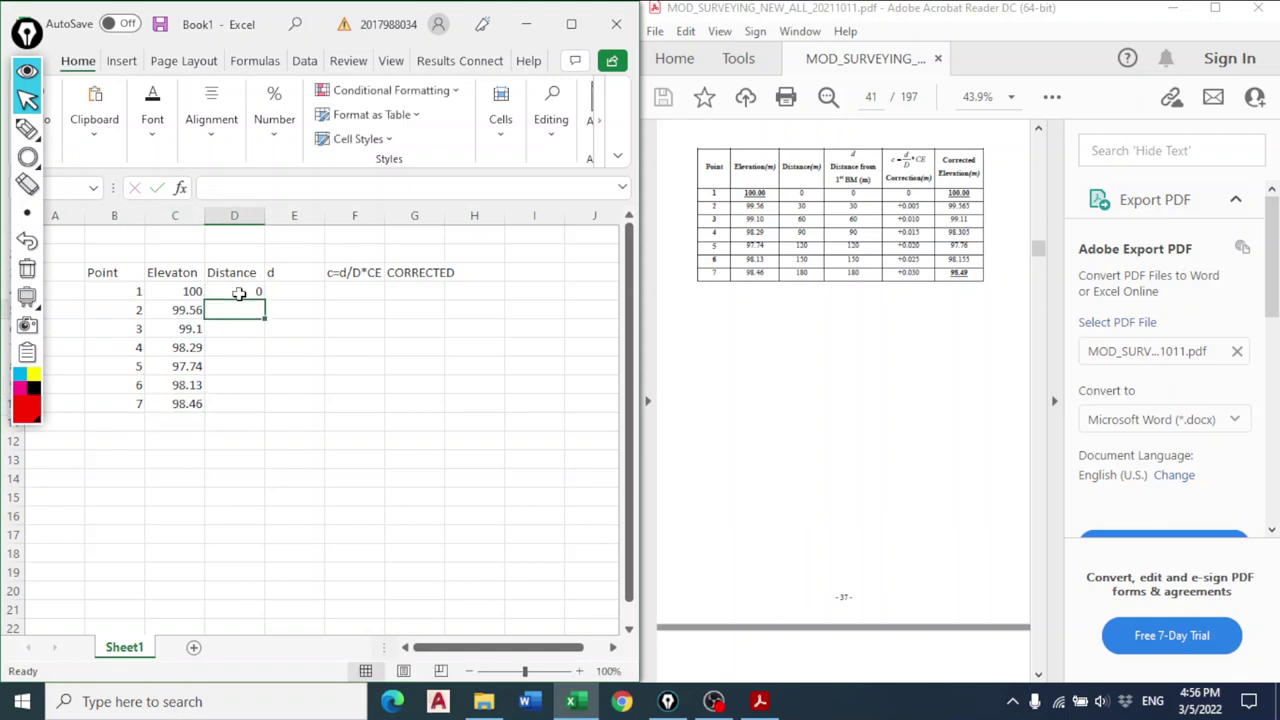
type("30")
key("Return")
type("60")
key("Return")
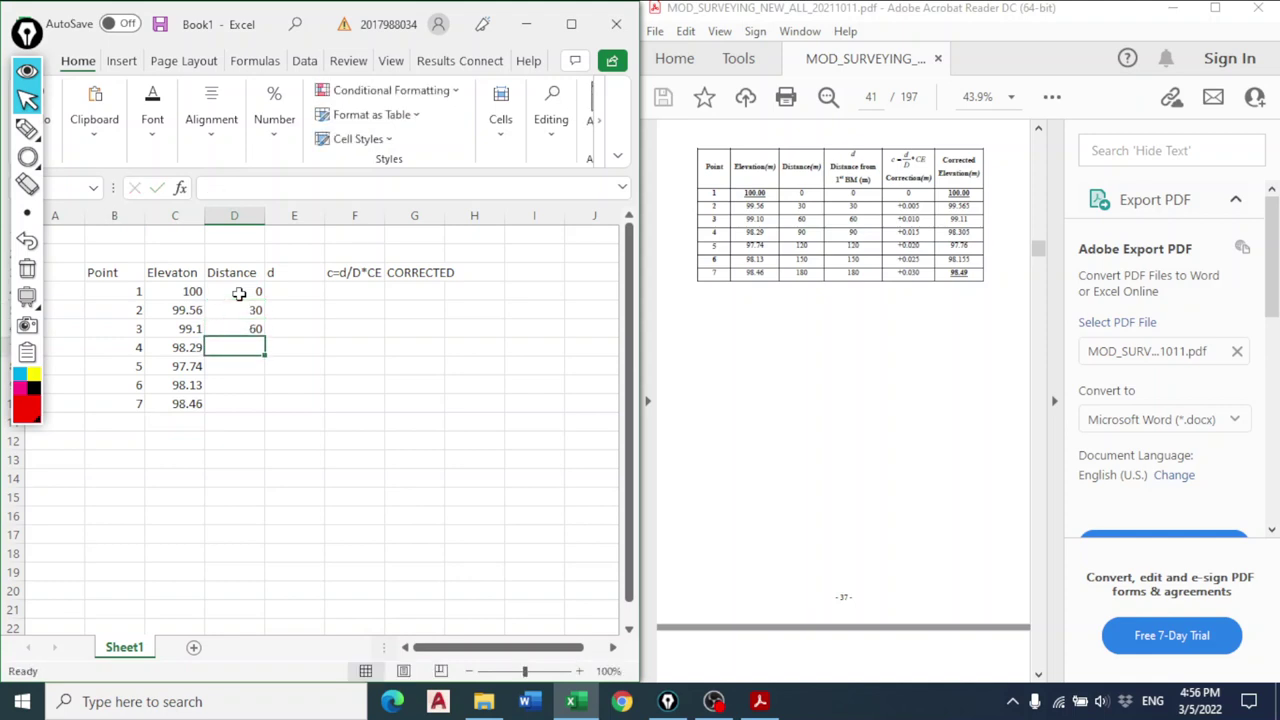
Enter the distances 90, 120, 150 and 180 in the Distance column for points 4 to 7.
type("90")
key("Return")
type("12")
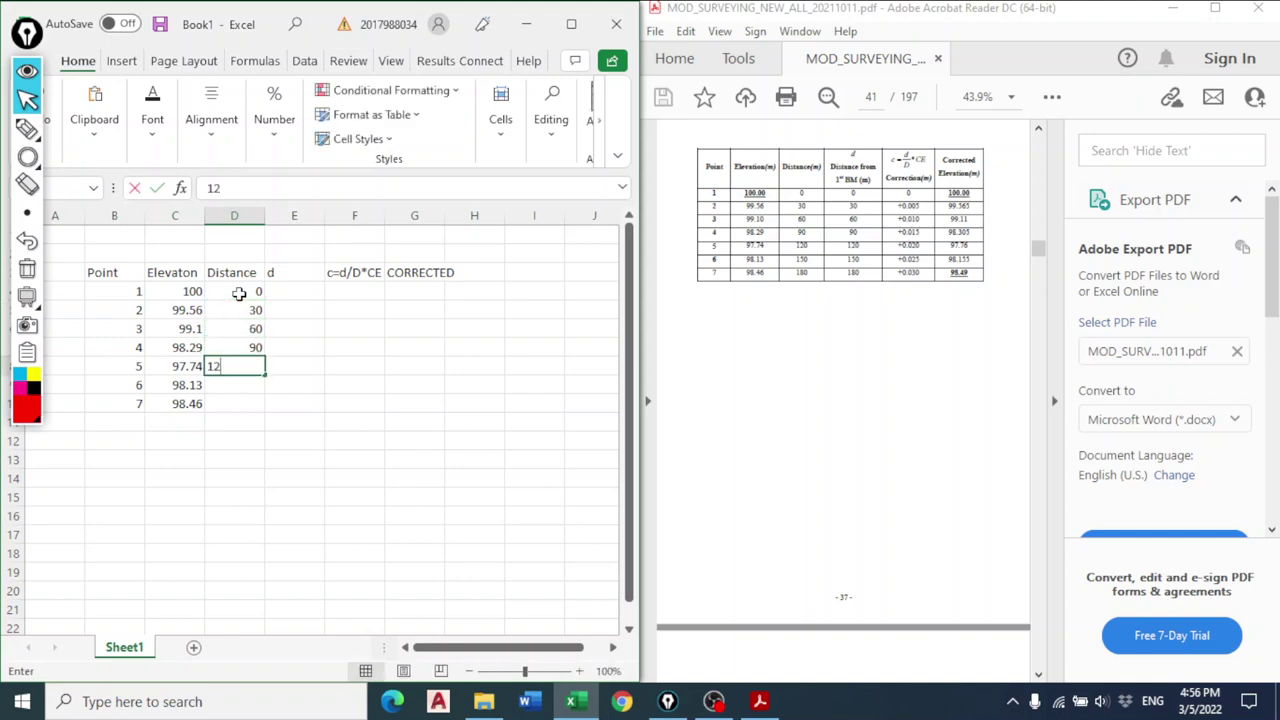
type("0")
key("Return")
type("150")
key("Return")
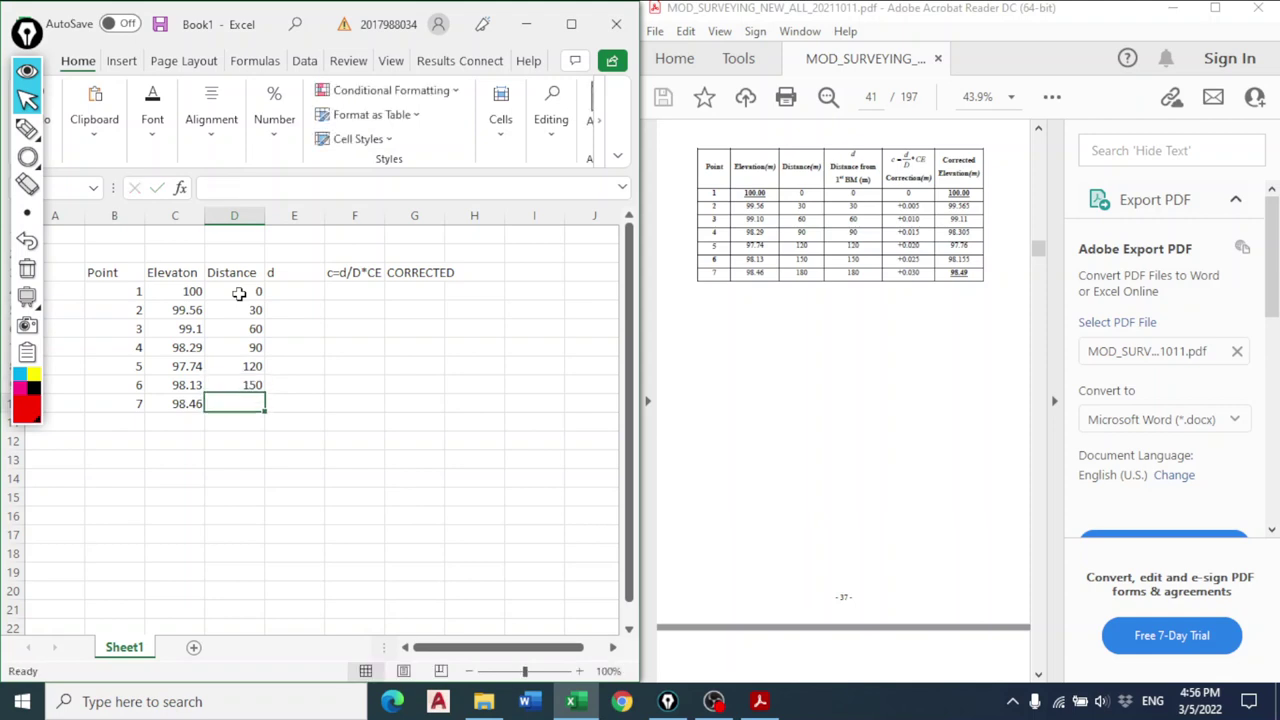
type("180")
left_click(276, 321)
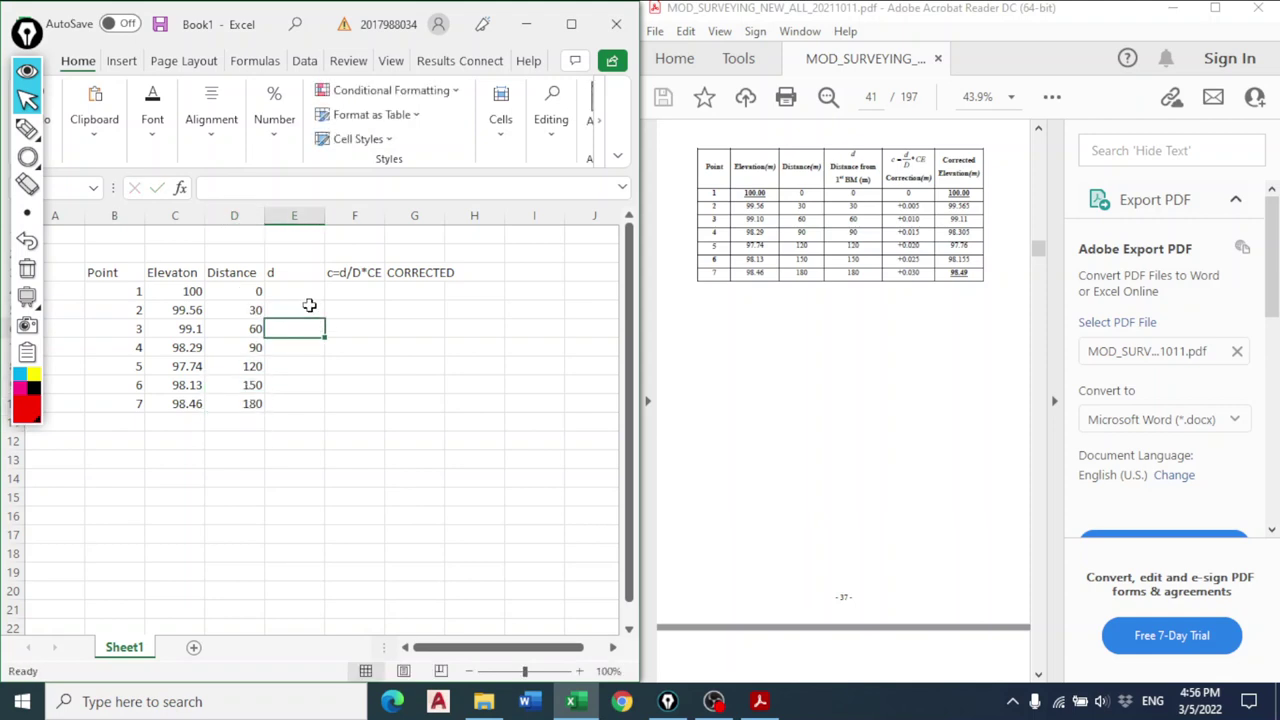
Set the font colour to red for the empty cells E4 to G10 under d, c=d/D*CE and CORRECTED.
left_click_drag(303, 291, 428, 398)
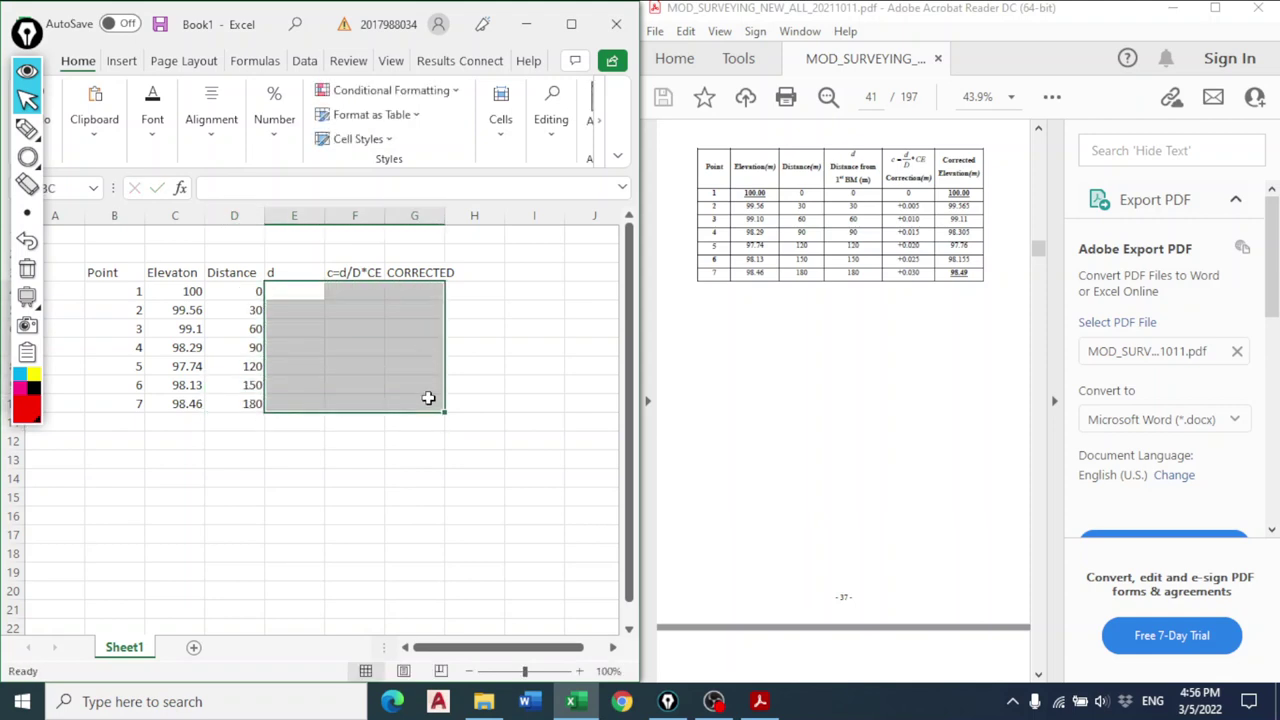
left_click(152, 119)
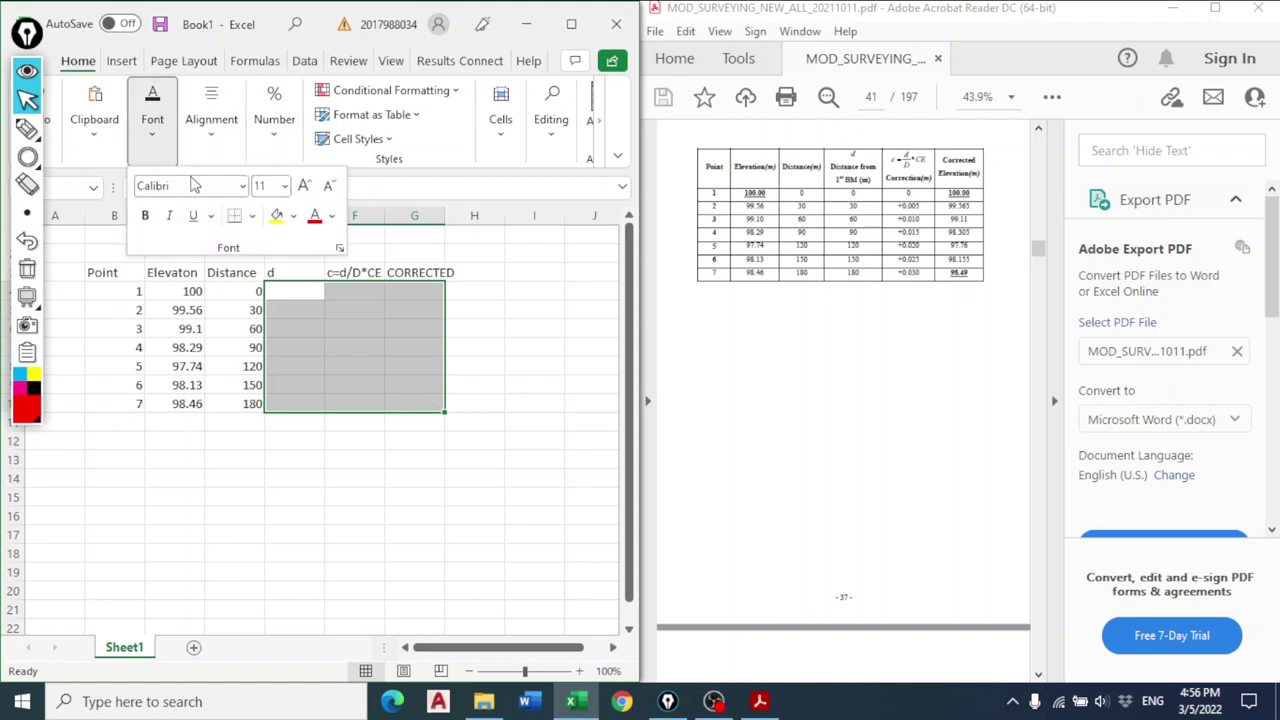
left_click(314, 217)
Enter =0, 30 and 60 in the d column for points 1 to 3.
left_click(293, 292)
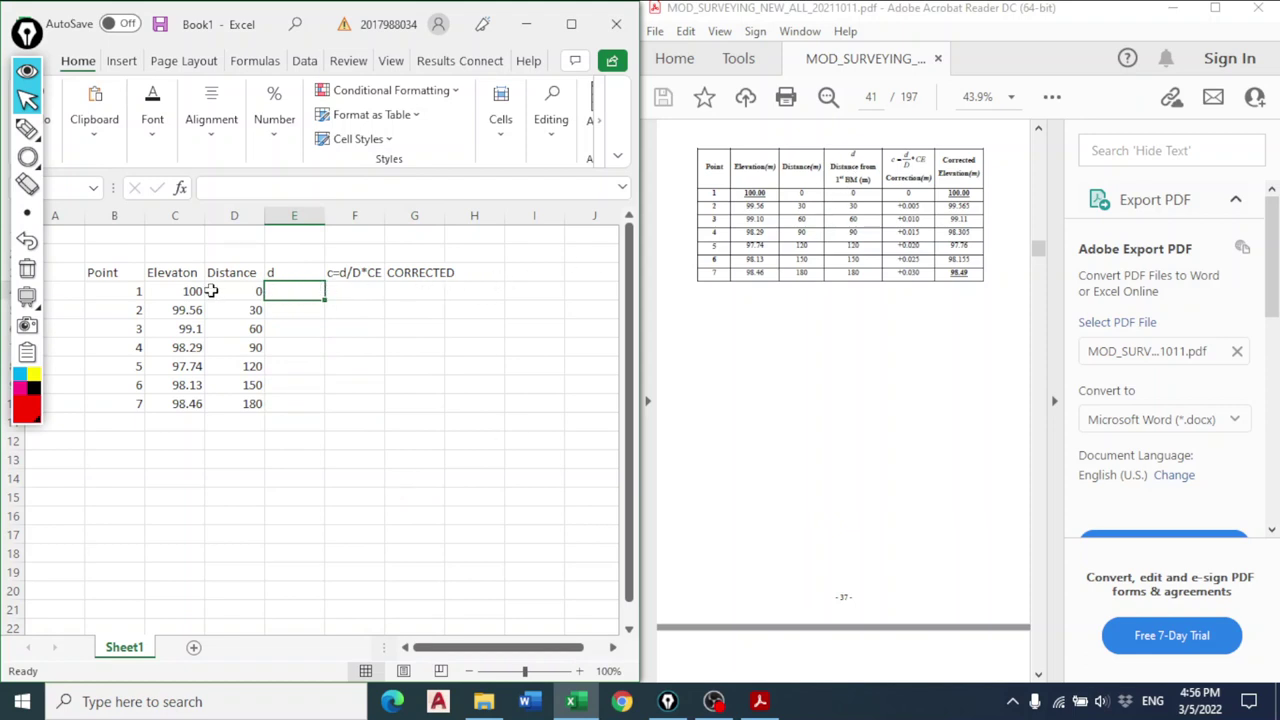
type("=0")
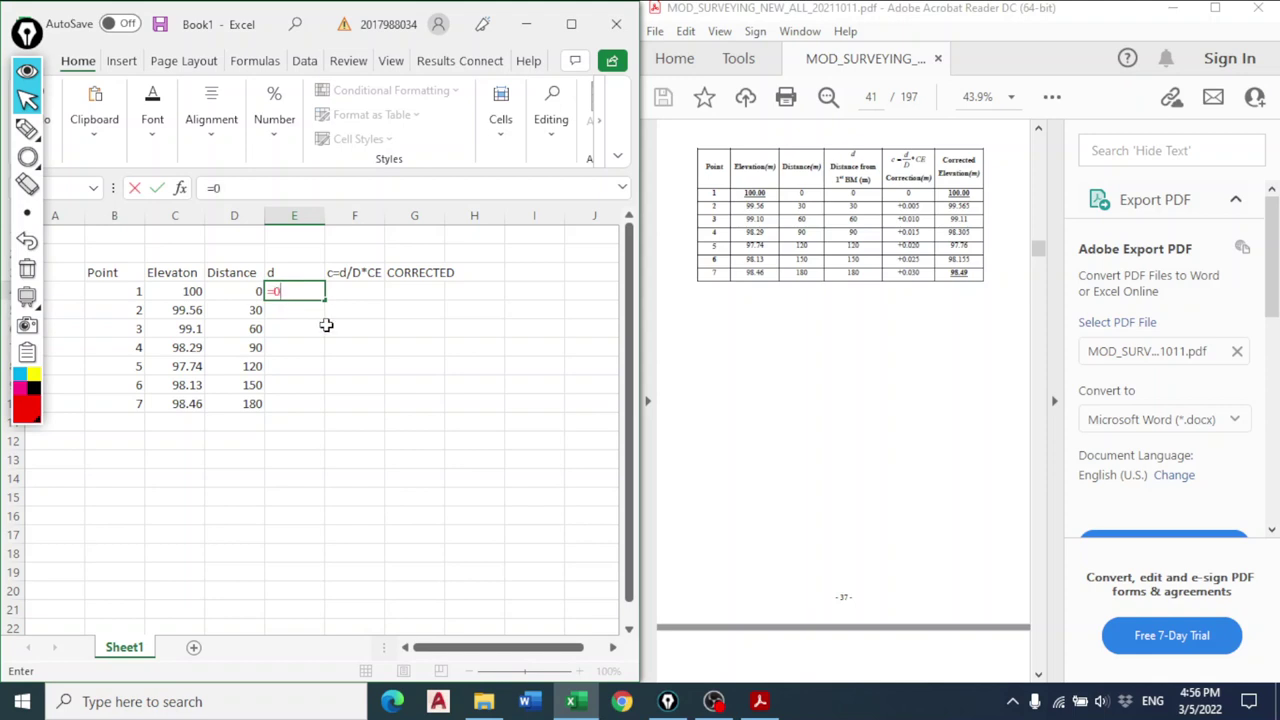
key("Return")
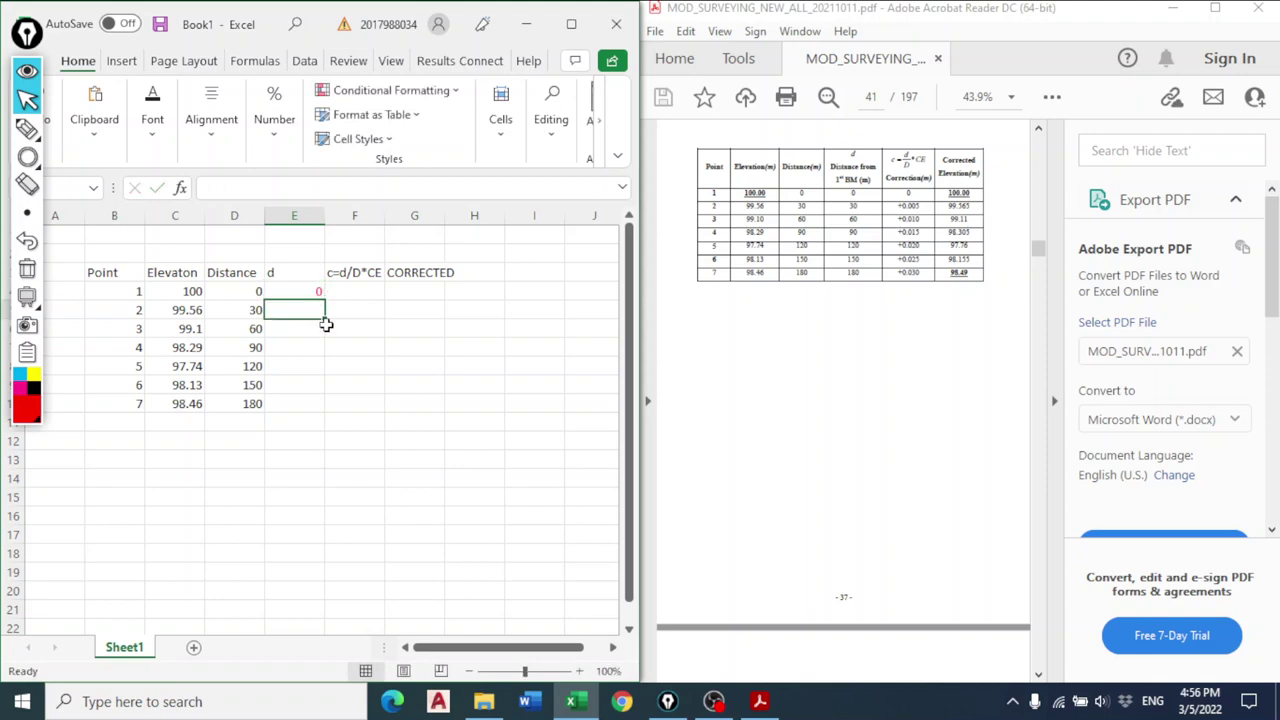
type("30")
key("Return")
type("60")
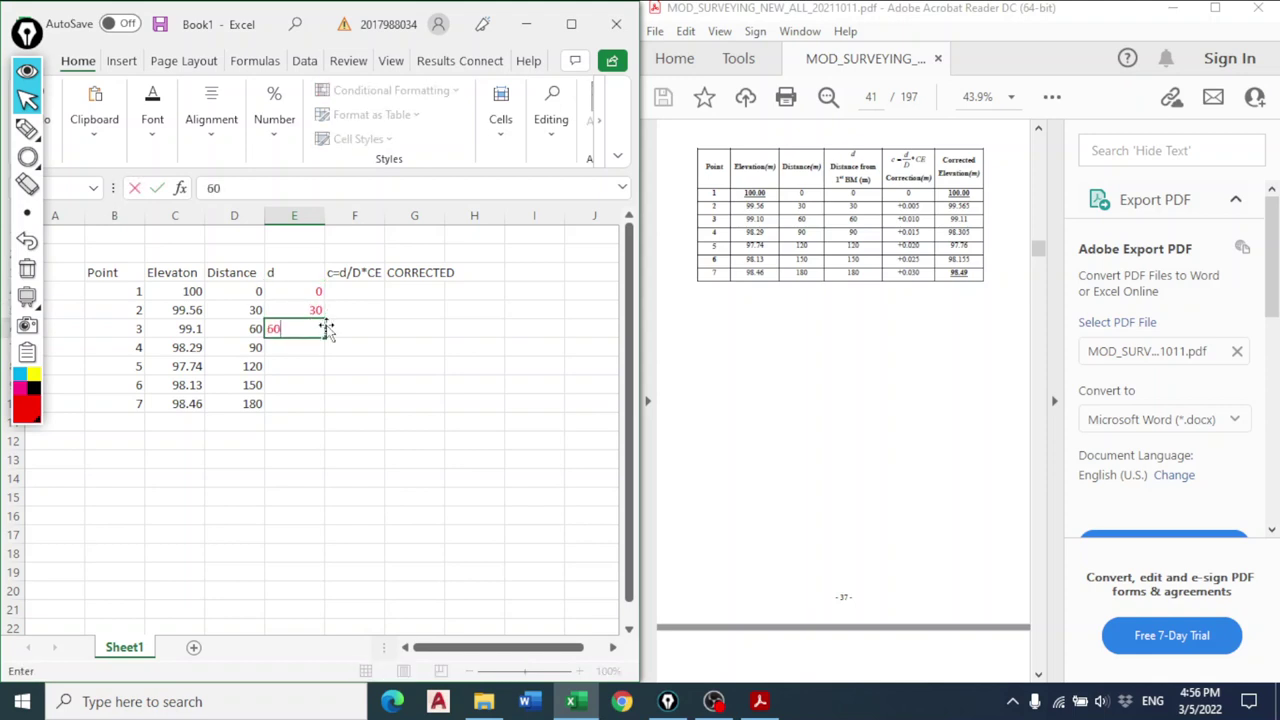
key("Return")
Enter 90, 120, 150 and 180 in the d column for points 4 to 7.
type("90")
key("Return")
type("120")
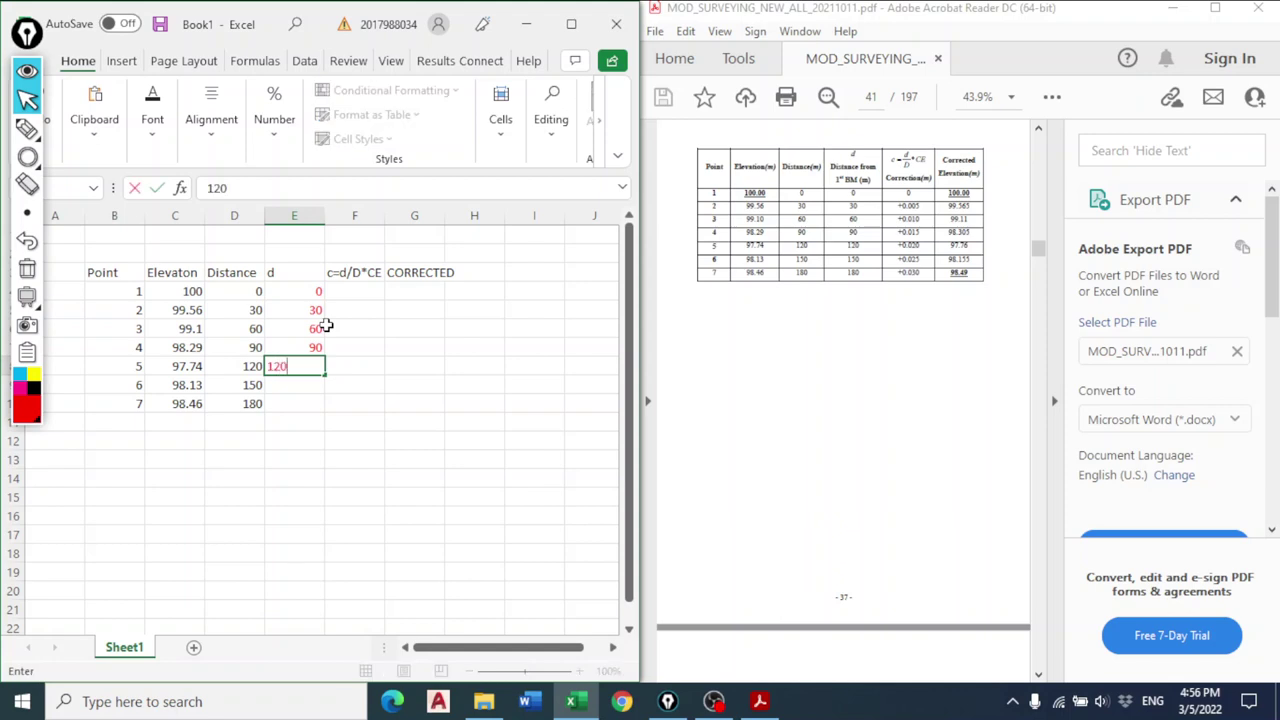
key("Return")
type("150")
key("Return")
type("180")
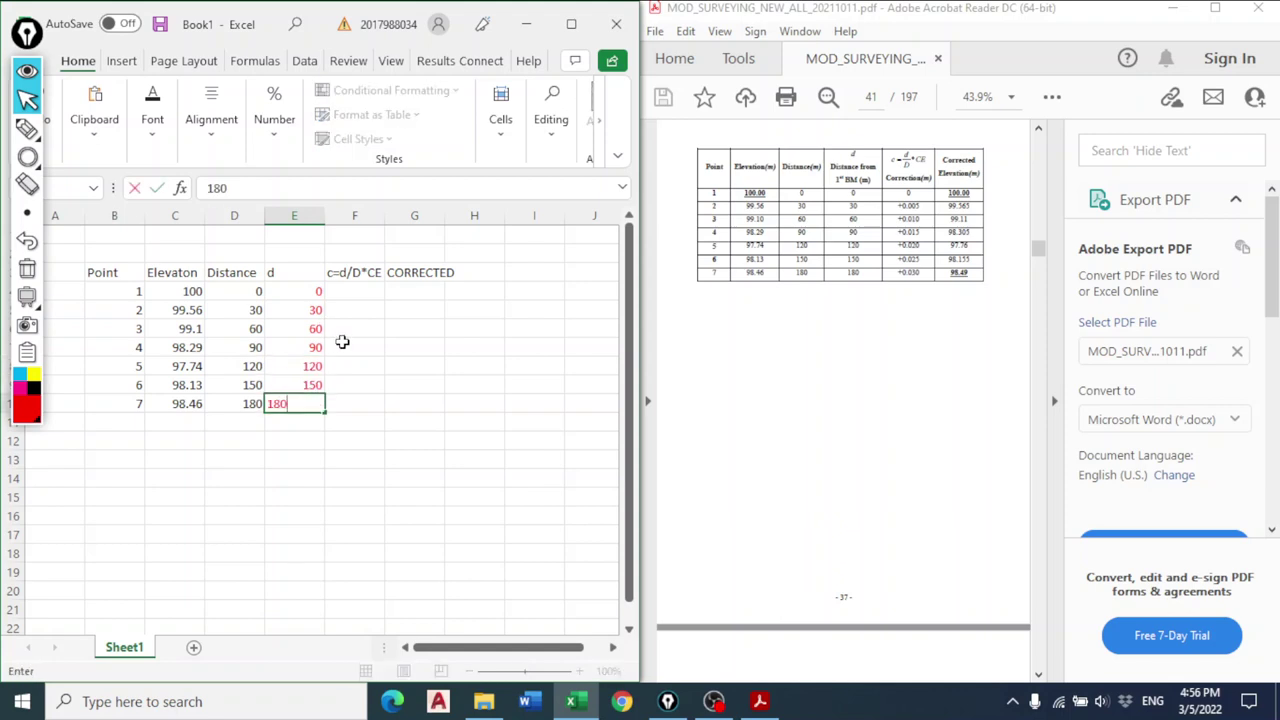
key("Return")
Label cell F2 as D, enter 180 beside it in G2, and select point 7's distance.
left_click(358, 291)
left_click(367, 256)
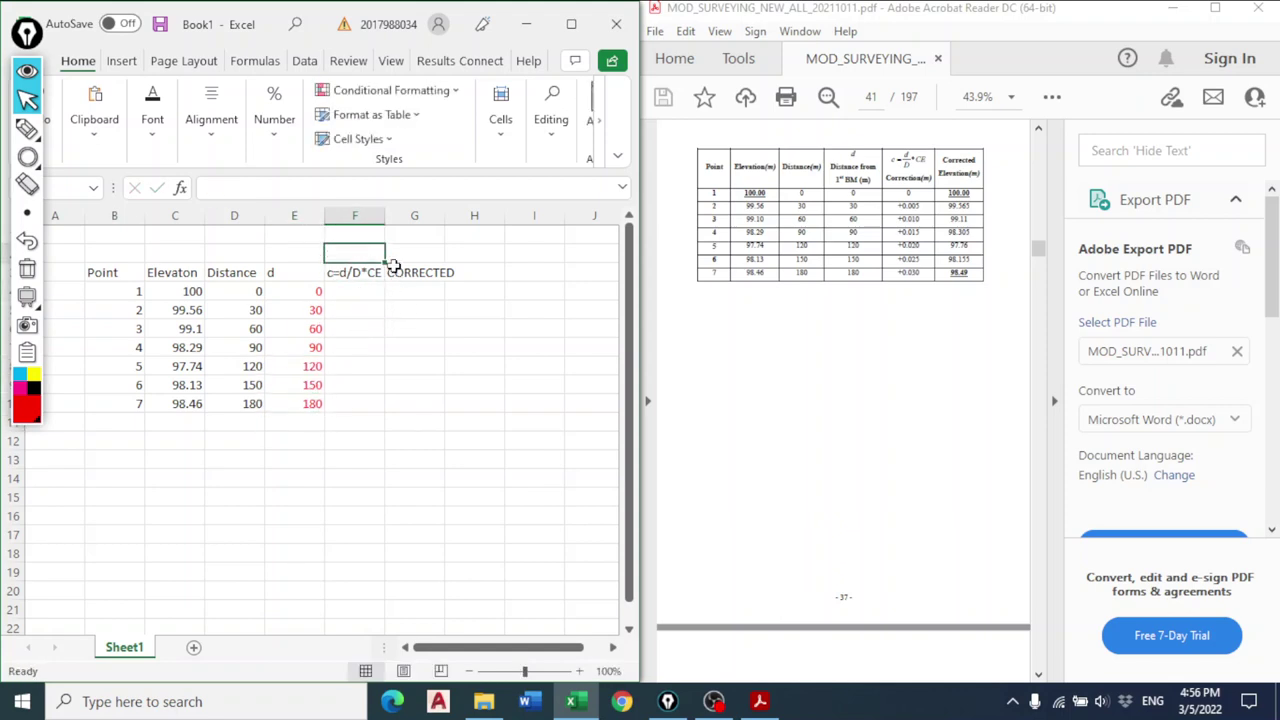
type("D")
left_click(421, 254)
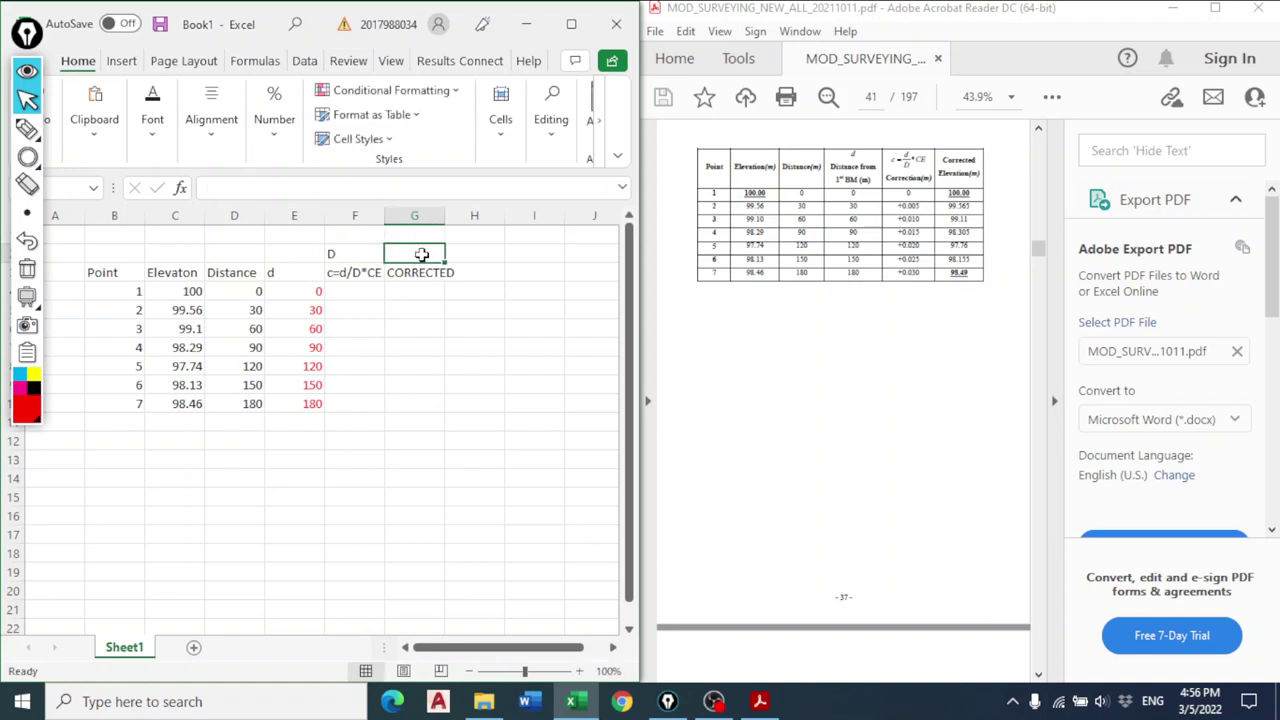
type("180")
left_click(414, 446)
key("Down")
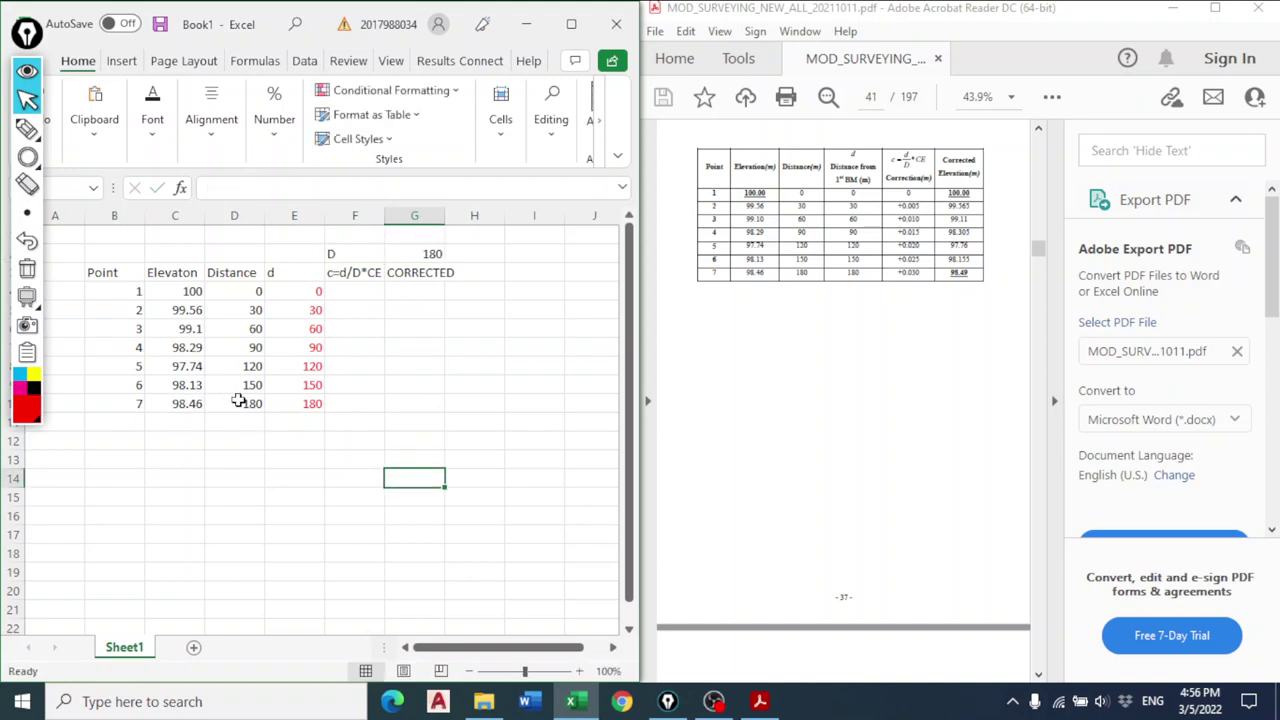
left_click(254, 401)
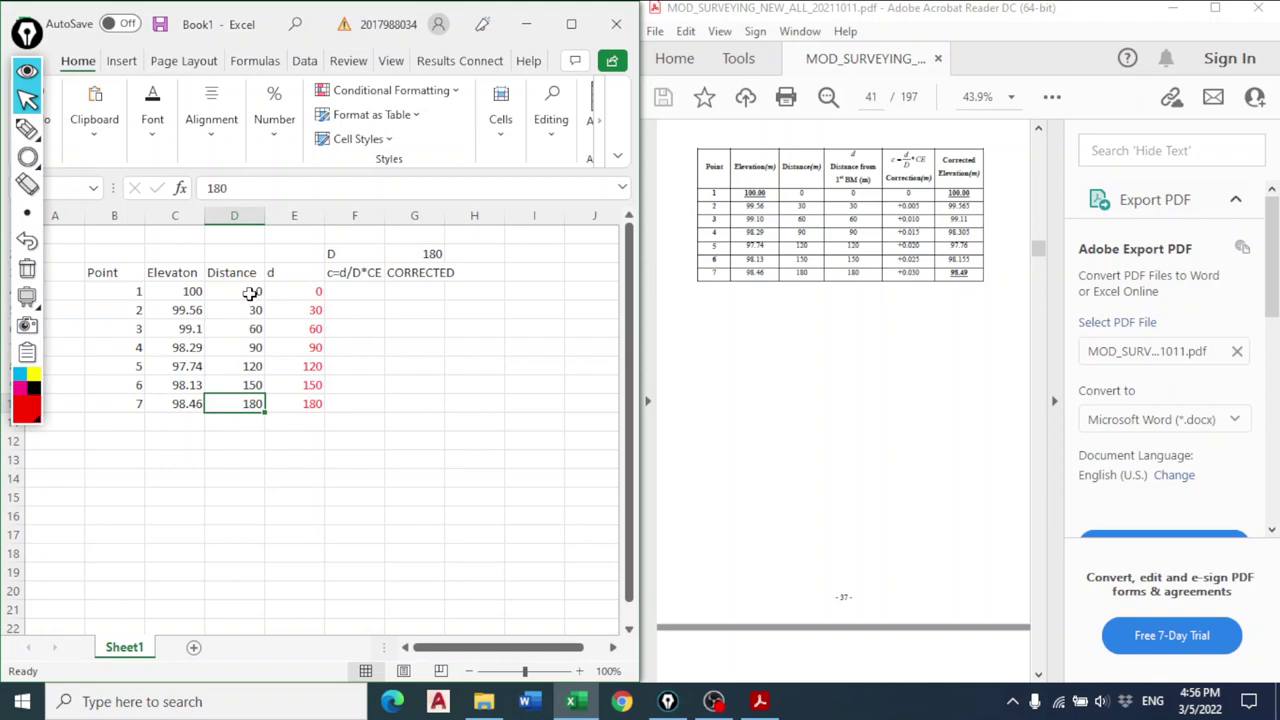
Enter the correction formula =E4/G2*0.03 for point 1 in cell F4.
left_click(405, 395)
left_click(360, 291)
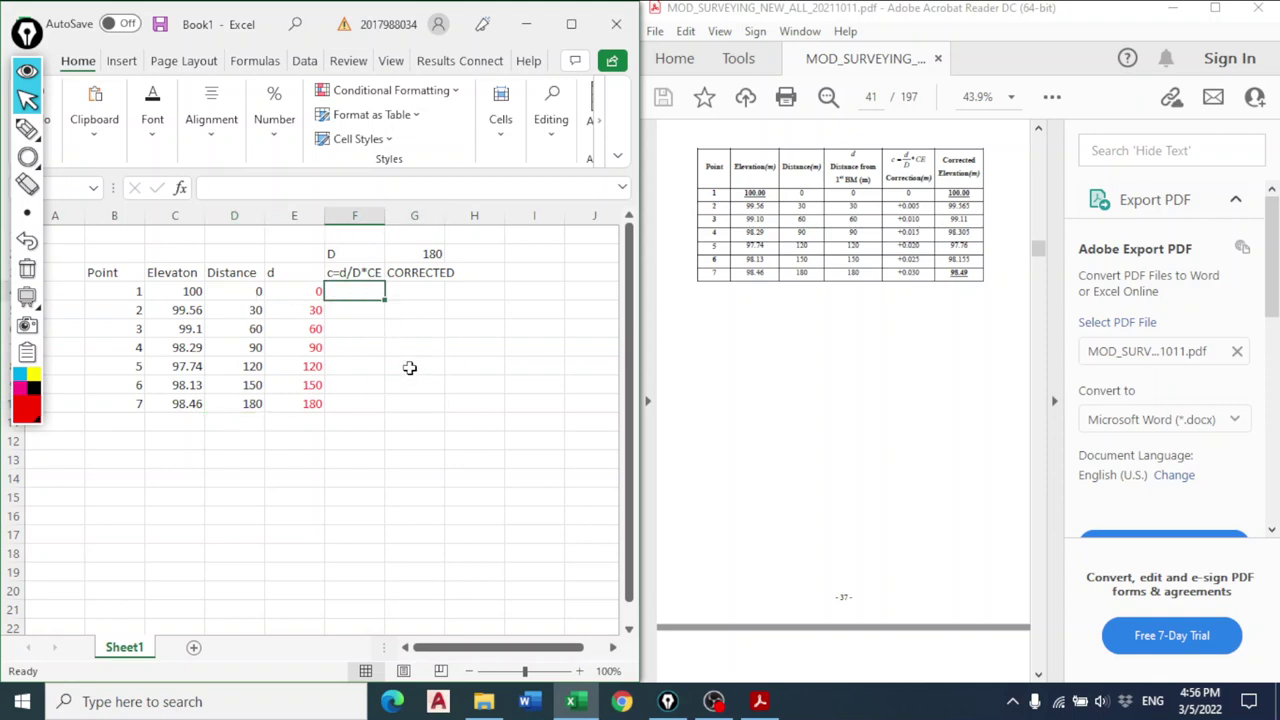
type("=")
left_click(305, 292)
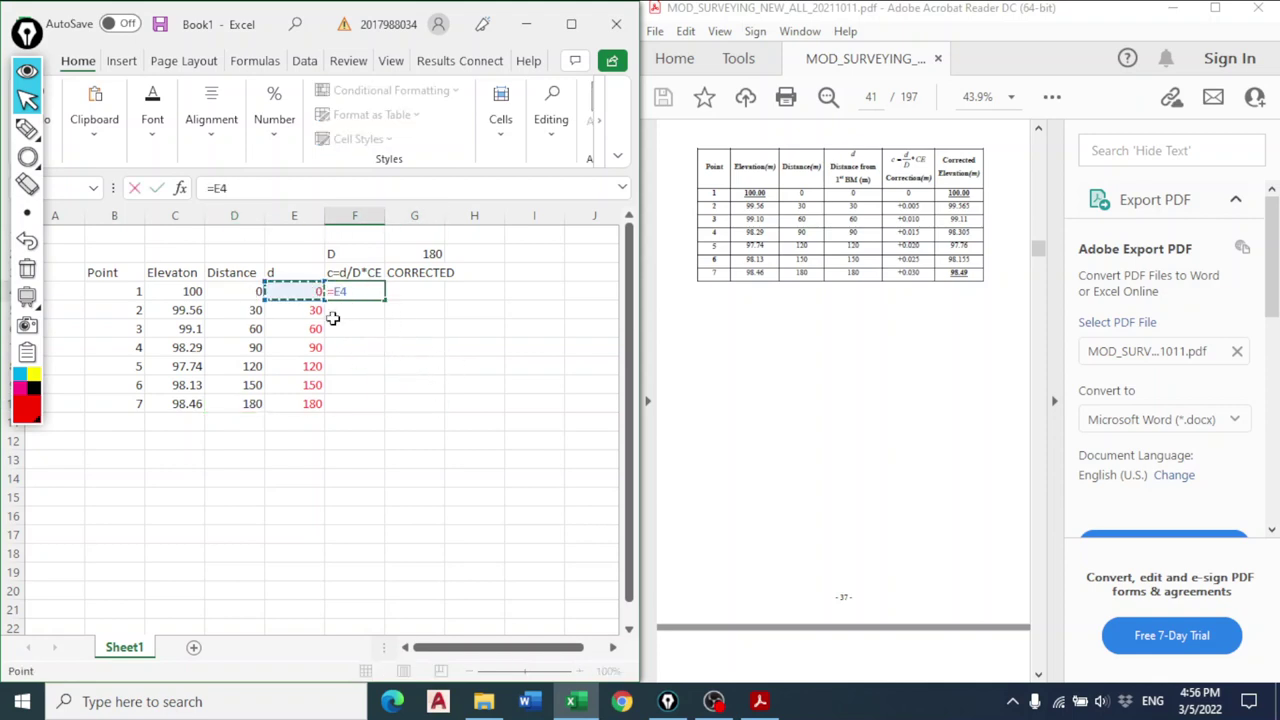
type("/")
left_click(430, 253)
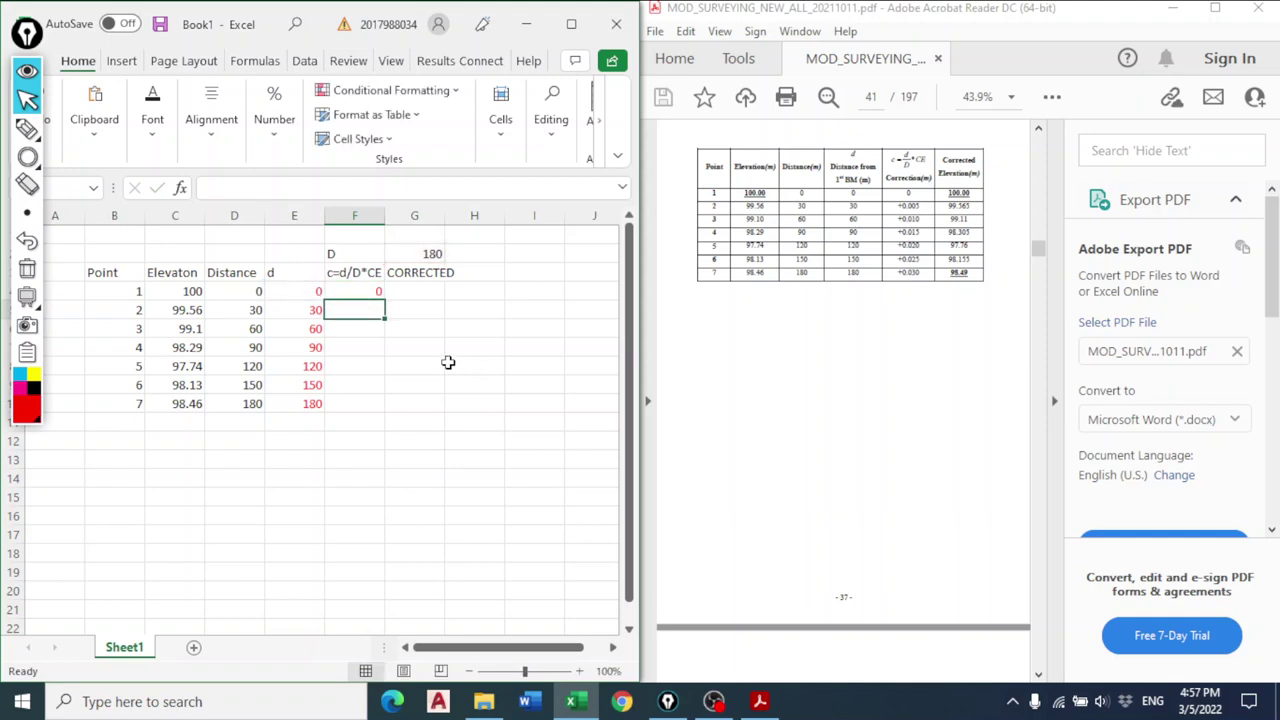
double_click(372, 291)
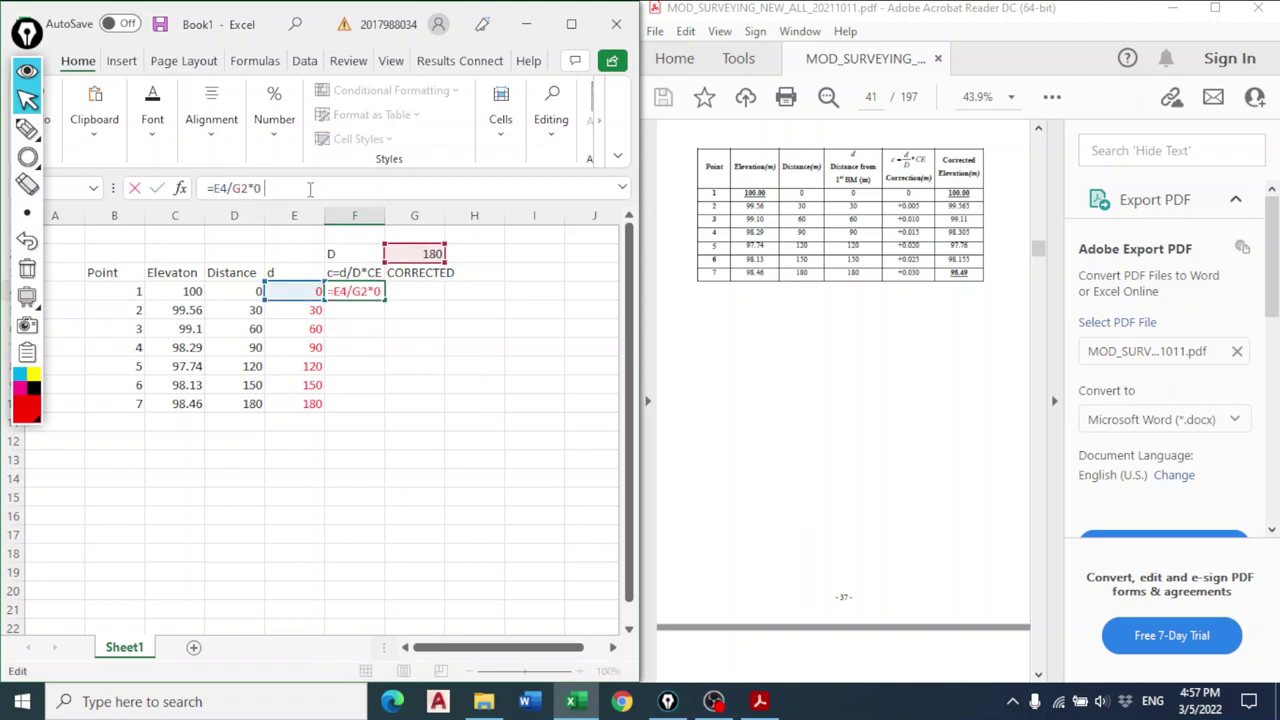
type(".03")
key("Return")
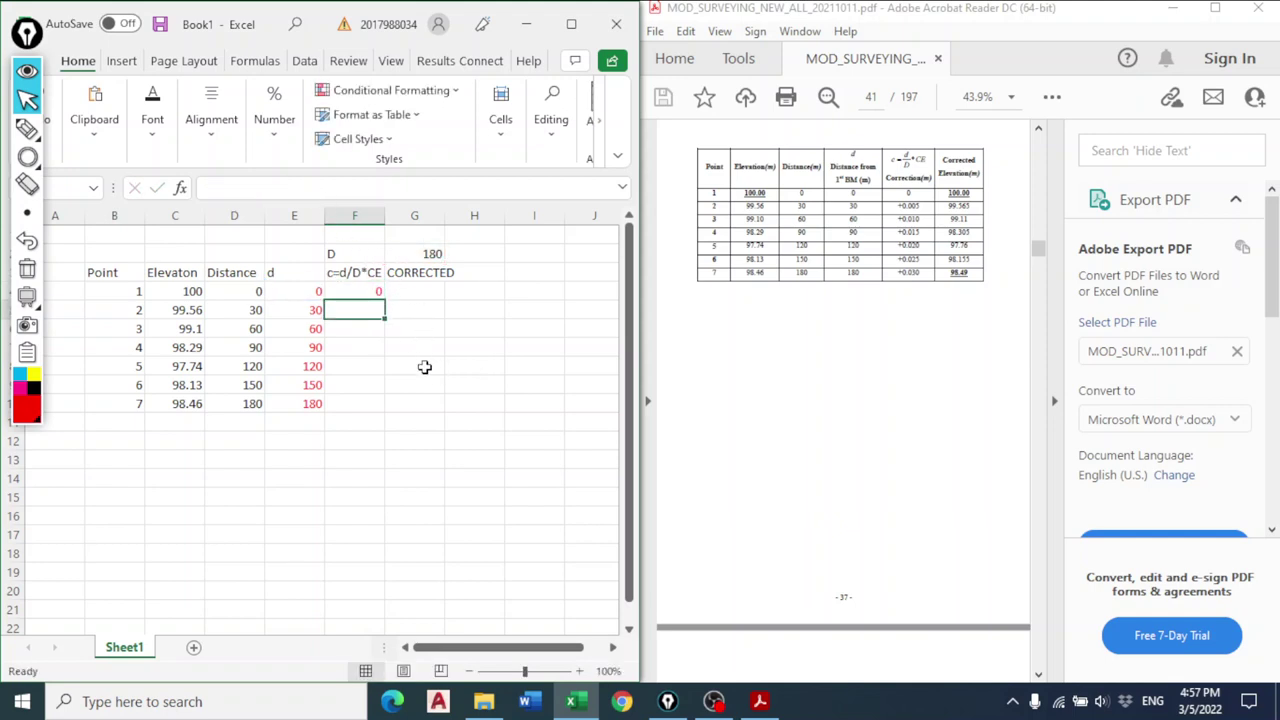
Fill point 1's correction formula down the c=d/D*CE column to point 7.
left_click(375, 292)
left_click(359, 309)
left_click(338, 291)
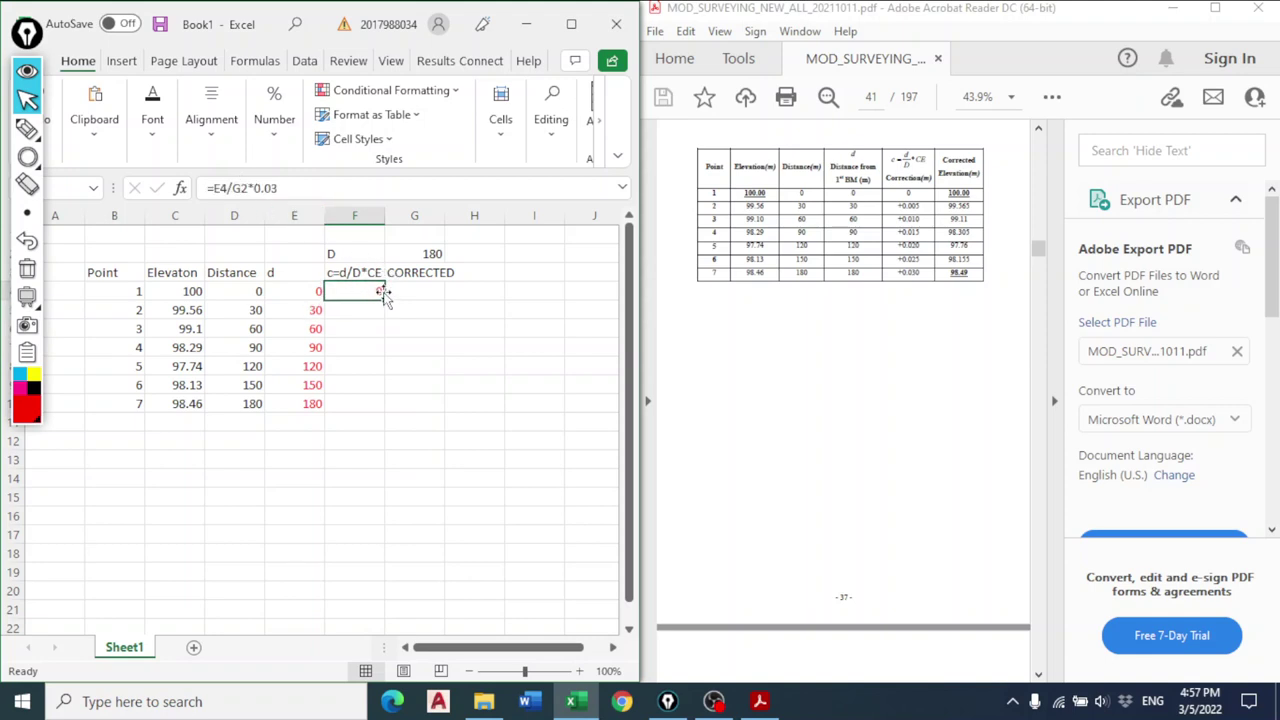
left_click_drag(384, 299, 375, 406)
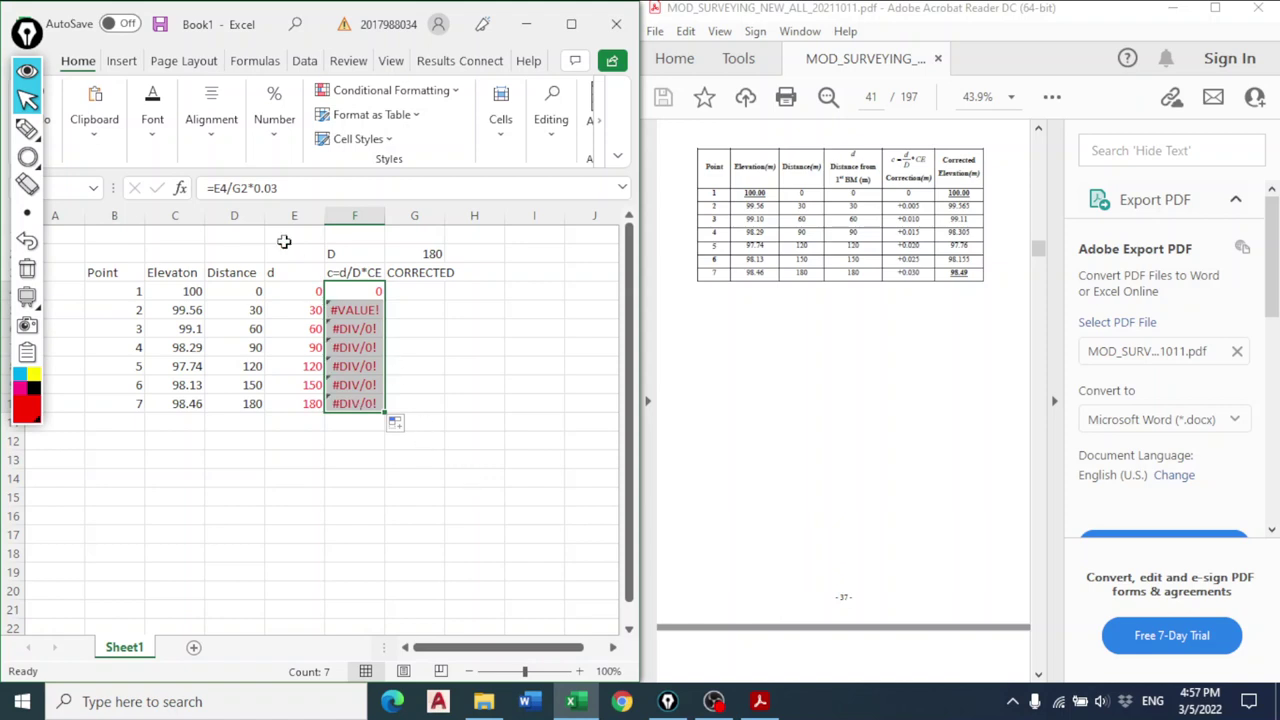
Change point 1's correction formula to =((E4/G2)*0.03) and fill it down to point 7 again.
left_click(249, 188)
left_click(229, 188)
type("(")
key("Right")
key("Right")
type(")")
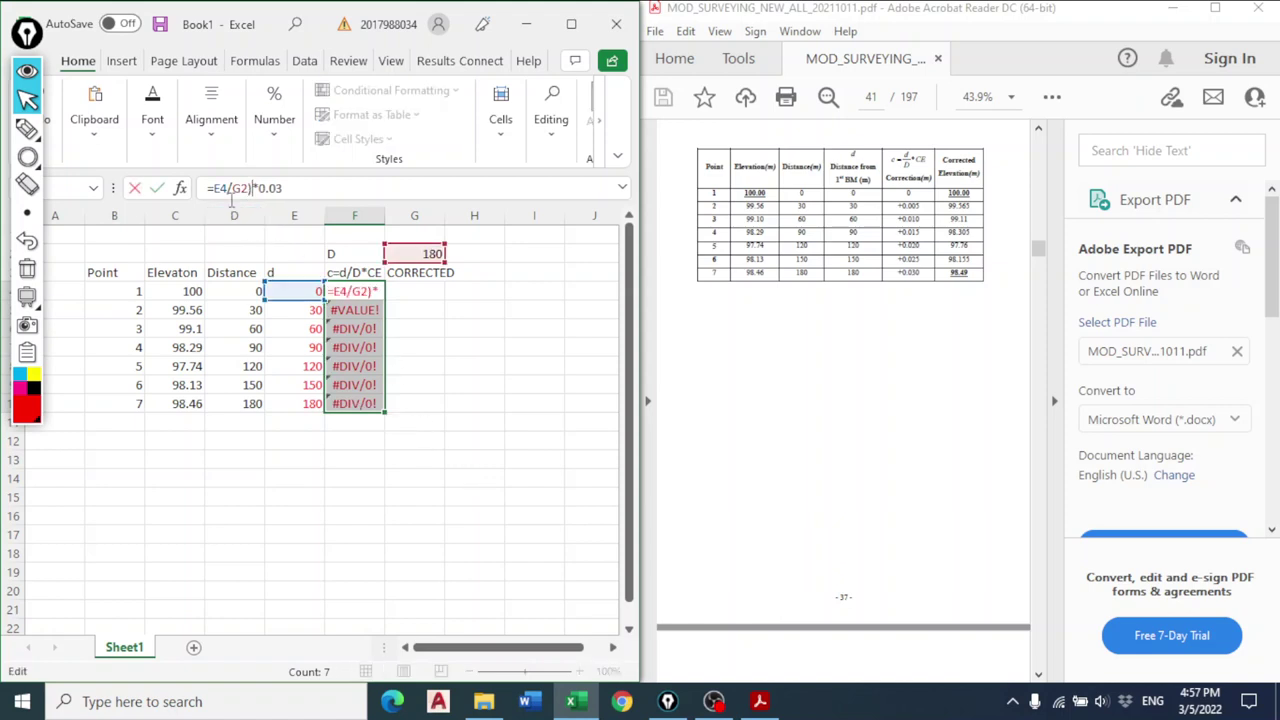
type("((")
key("Return")
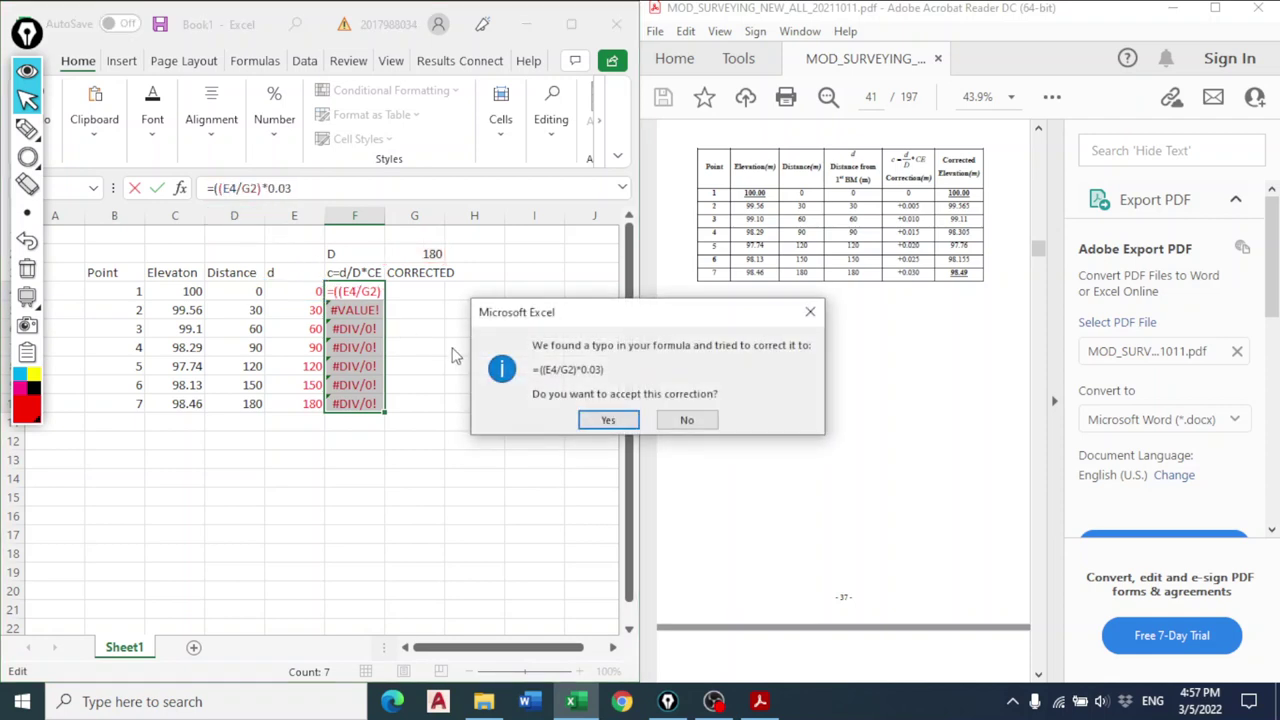
key("Return")
left_click(465, 349)
left_click_drag(364, 290, 378, 408)
left_click(368, 292)
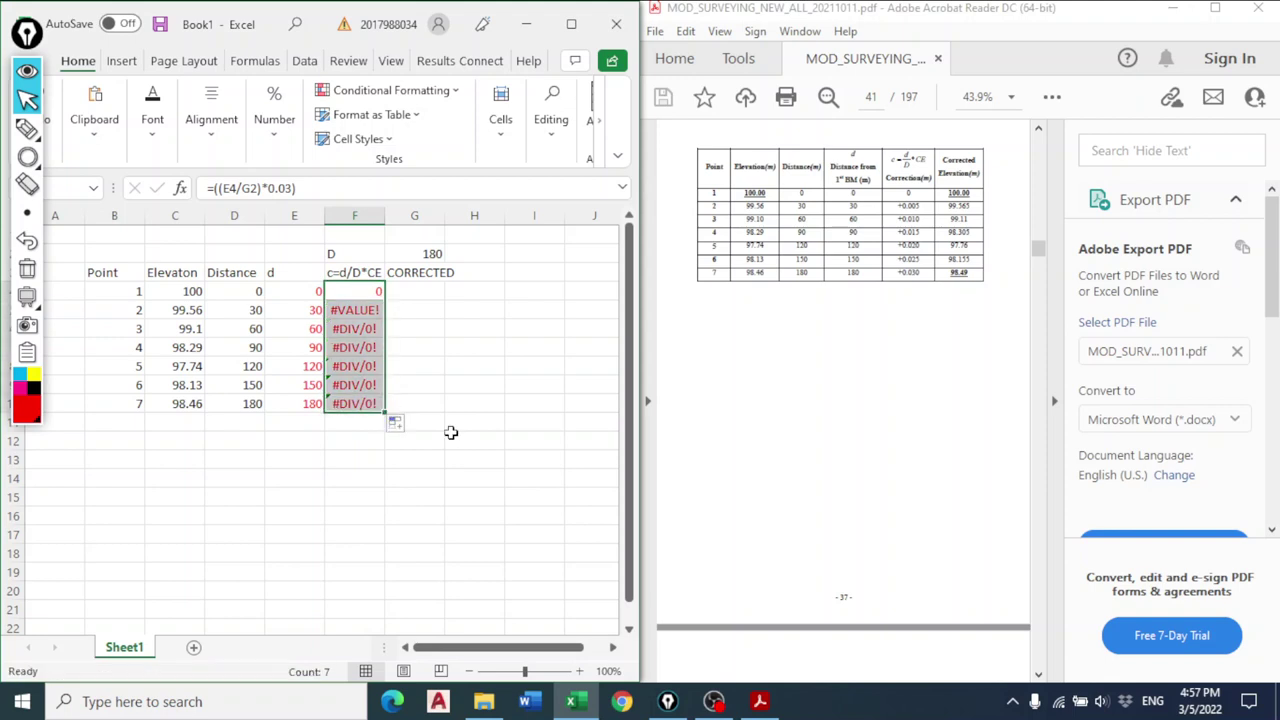
Clear the correction formulas for all points in the c=d/D*CE column.
left_click(501, 470)
left_click_drag(360, 311, 362, 403)
key("Delete")
left_click(503, 438)
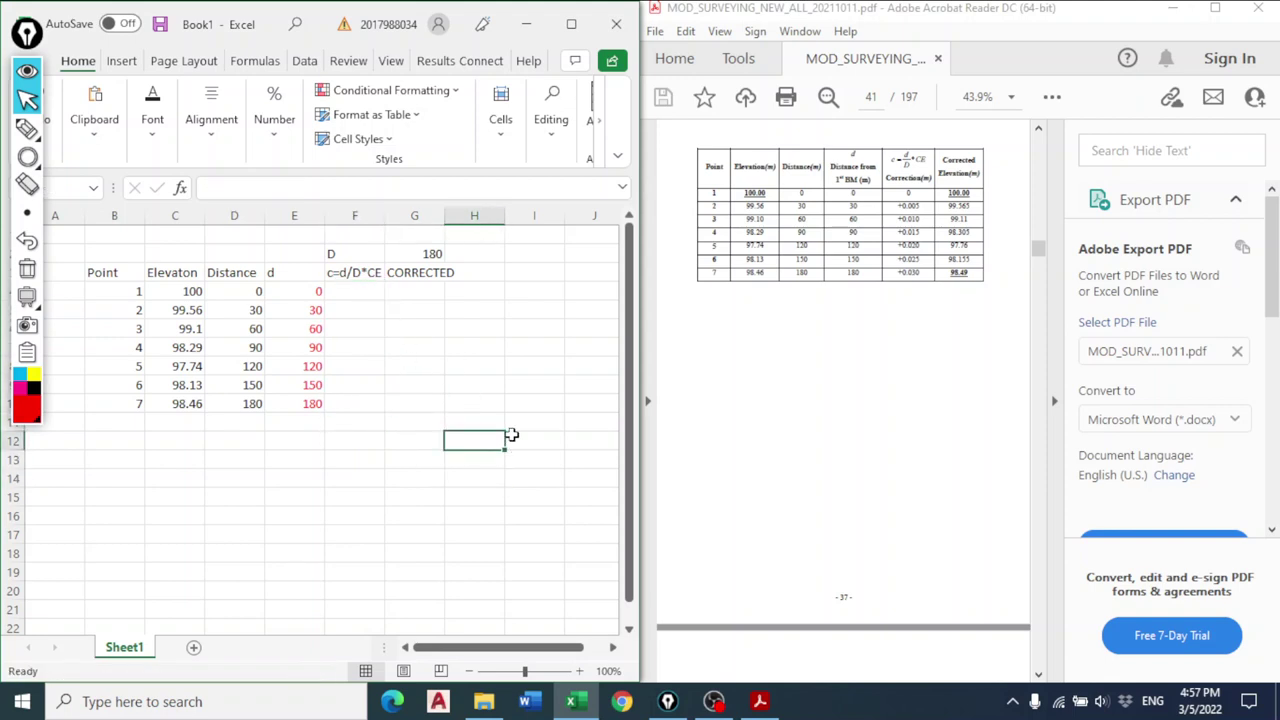
Enter =(E4/G2)*0.03 as the correction for point 1 in cell F4.
left_click(356, 289)
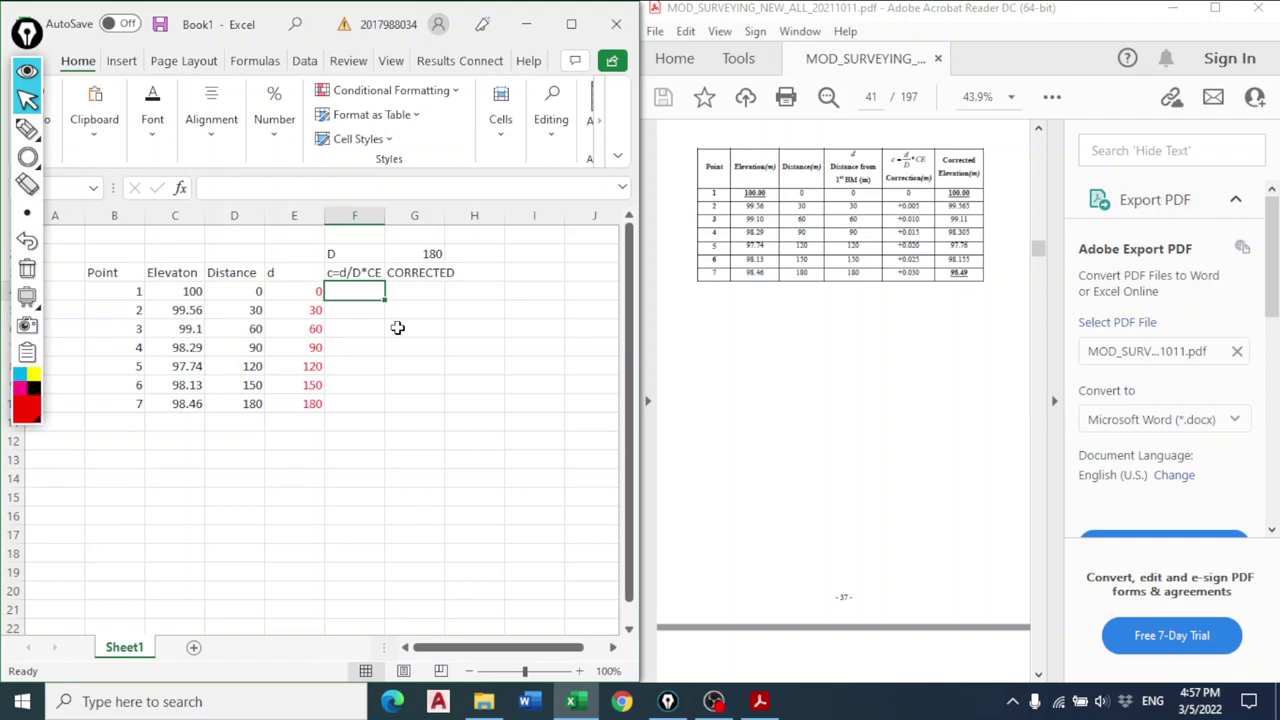
type("=(")
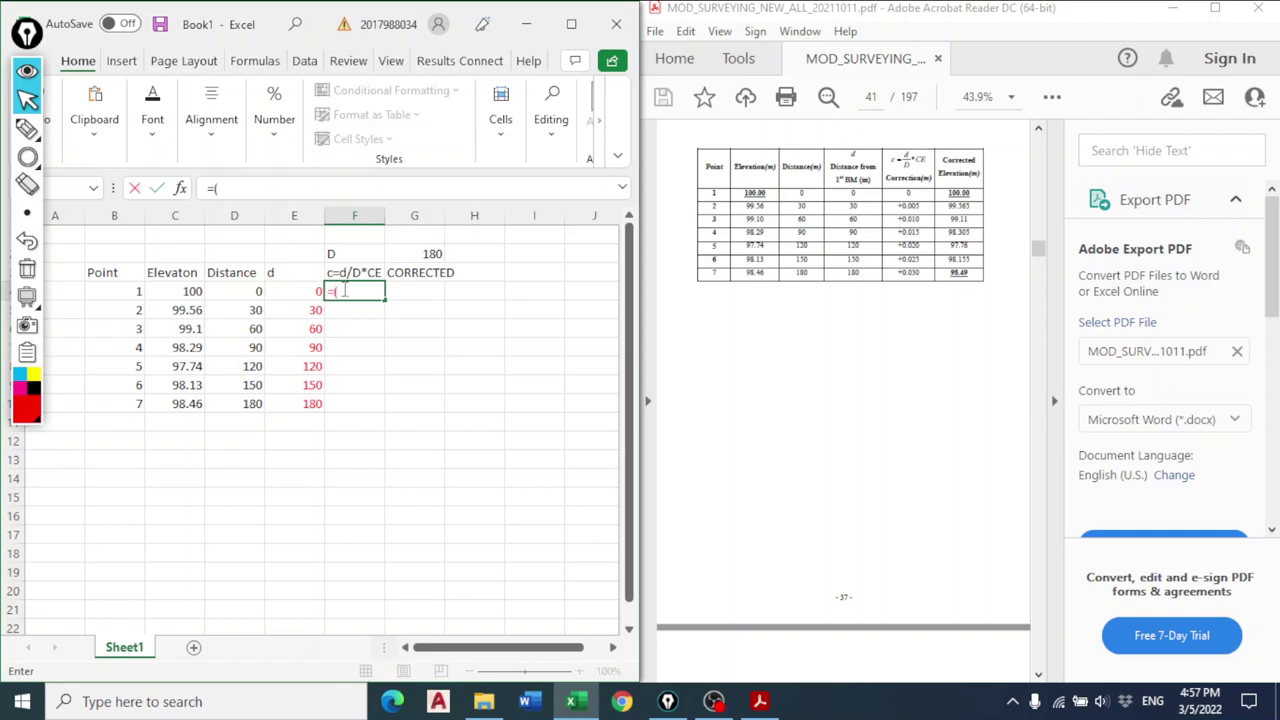
left_click(303, 291)
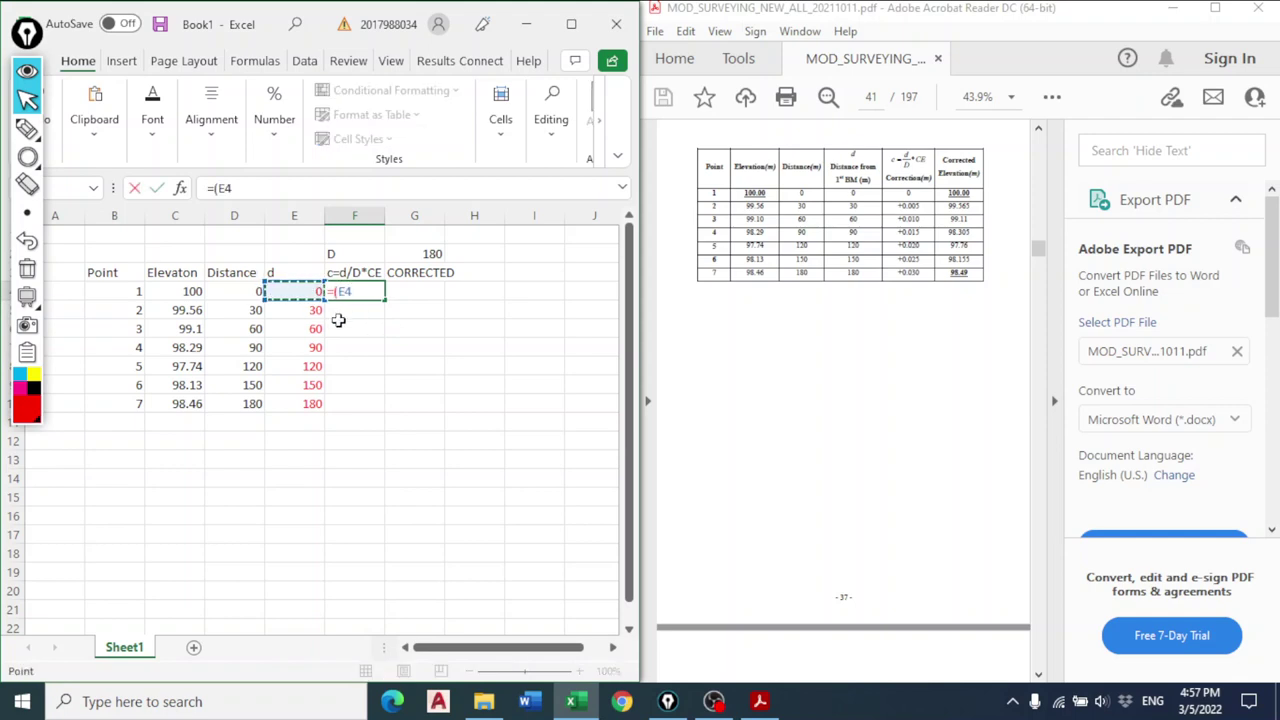
type("/")
left_click(420, 254)
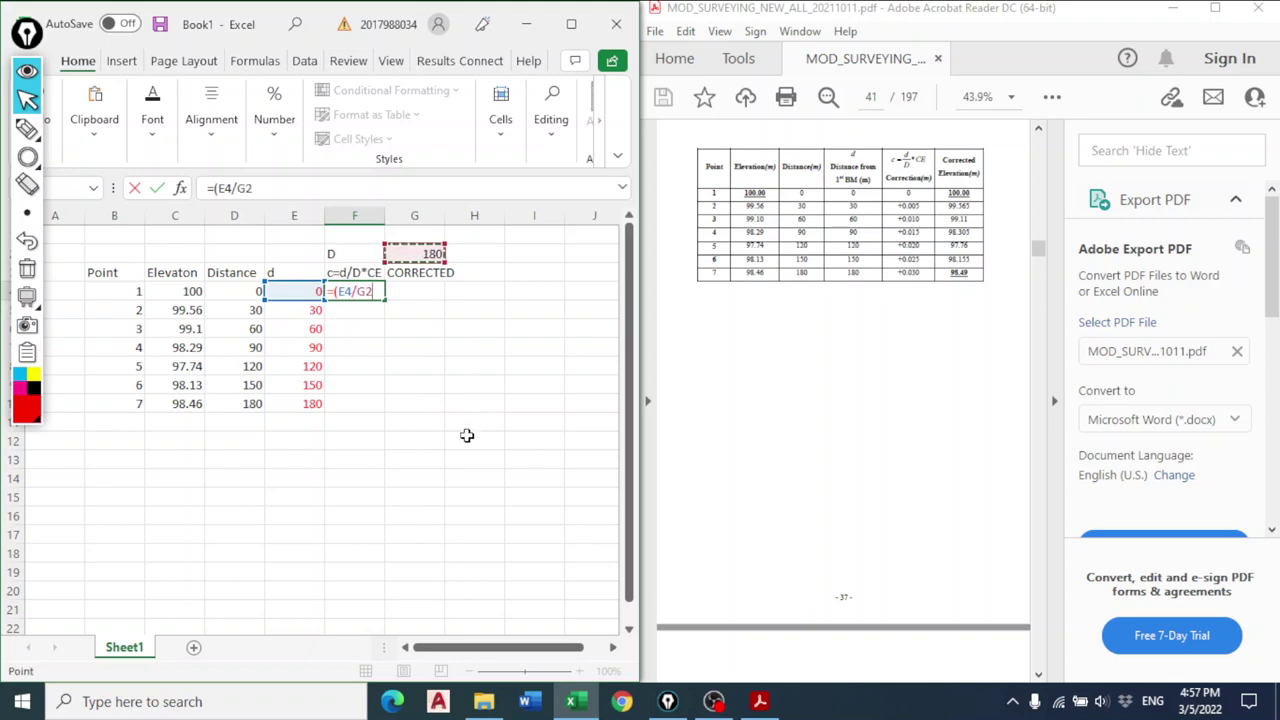
type(")*0.03")
key("Return")
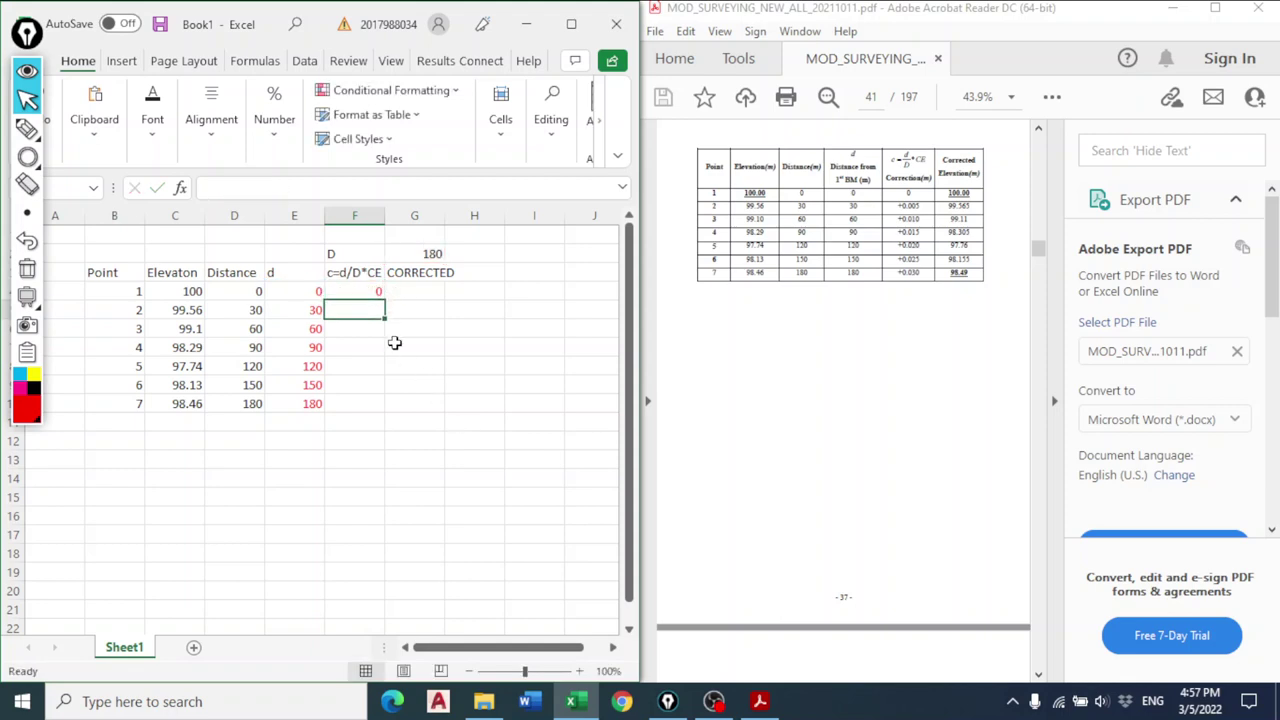
left_click(373, 293)
double_click(228, 188)
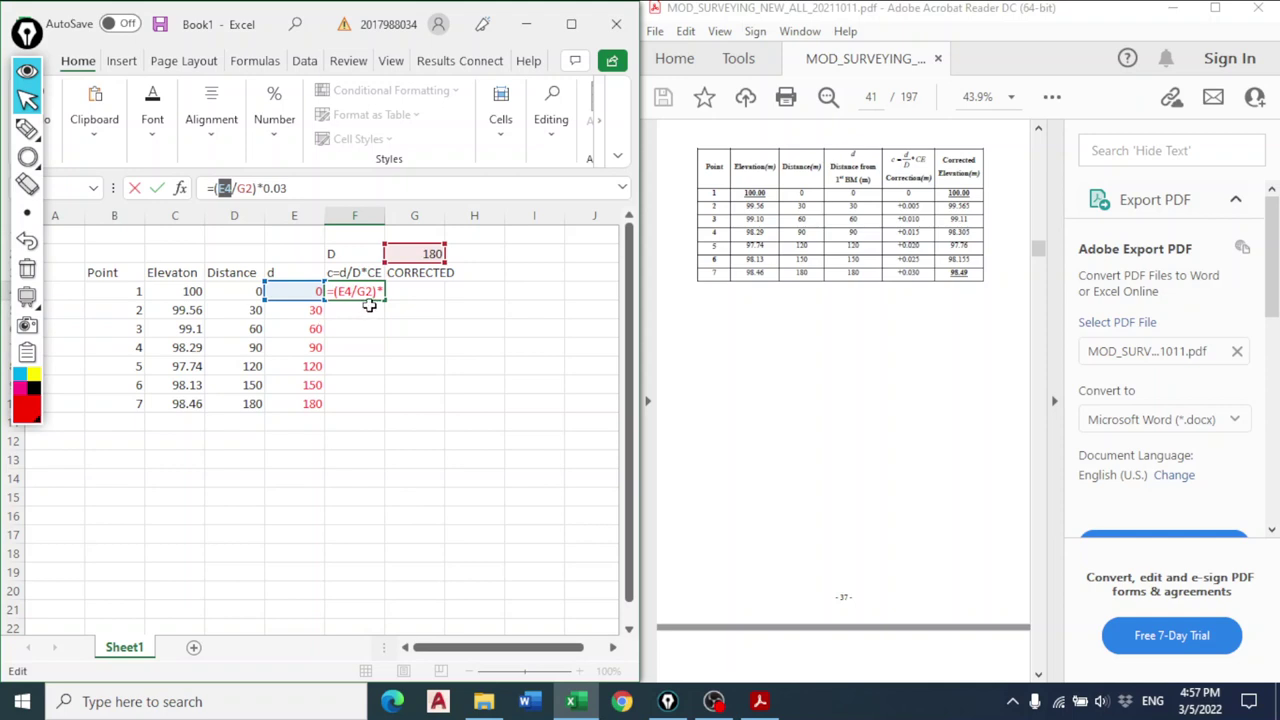
key("Escape")
left_click(380, 351)
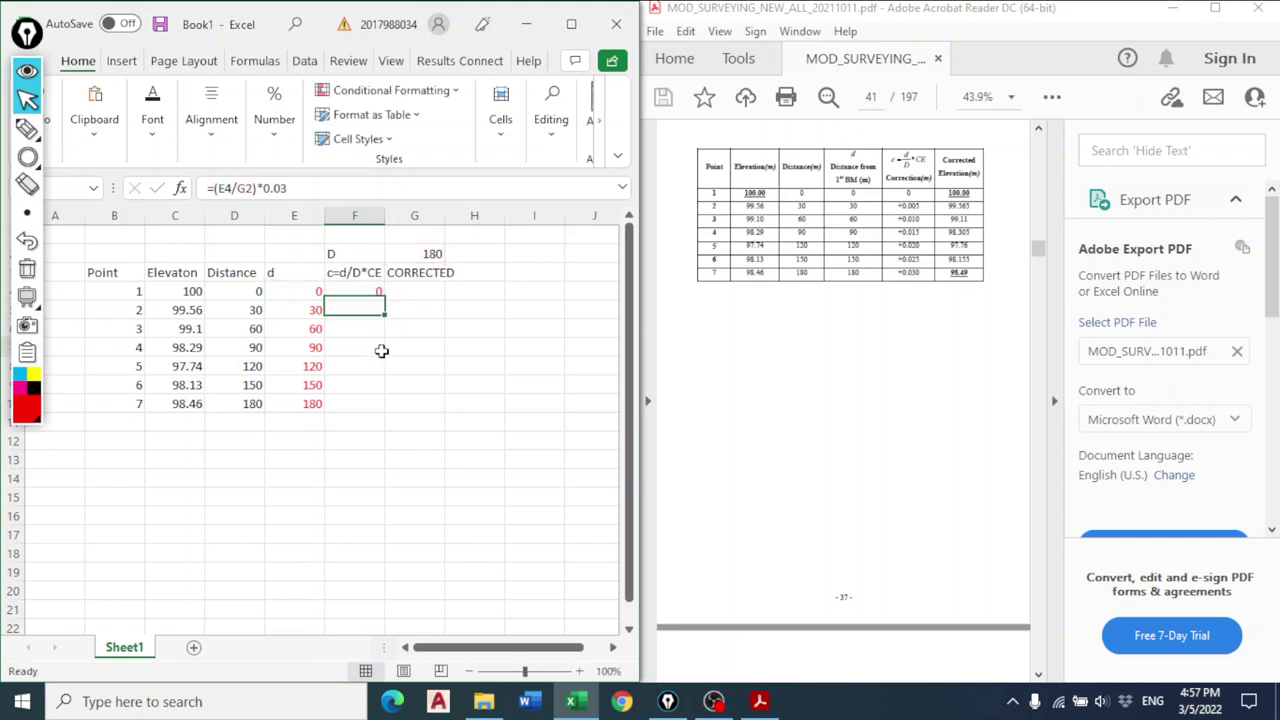
left_click(365, 291)
mouse_move(381, 299)
left_mouse_down()
mouse_move(372, 406)
mouse_move(371, 281)
mouse_move(372, 292)
left_mouse_up()
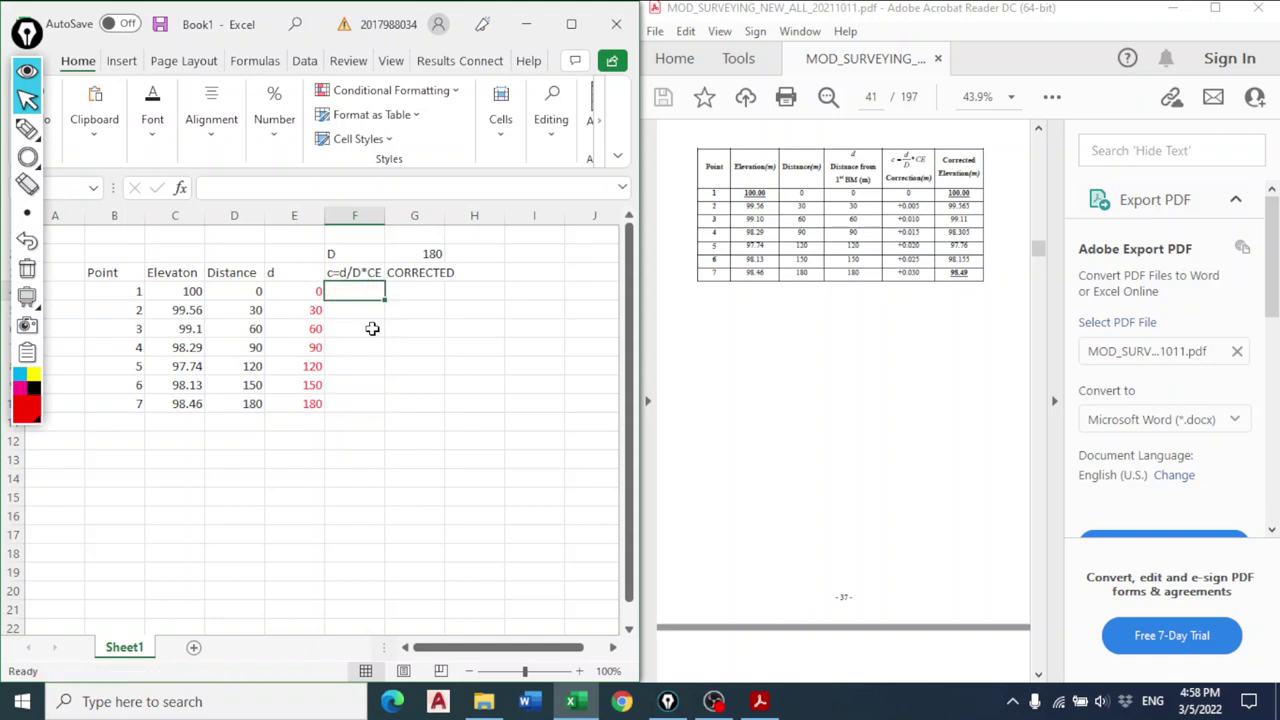
key("ctrl+z")
Enter =(E5/G2)*0.03 as the correction for point 2 in cell F5.
left_click(354, 309)
type("=")
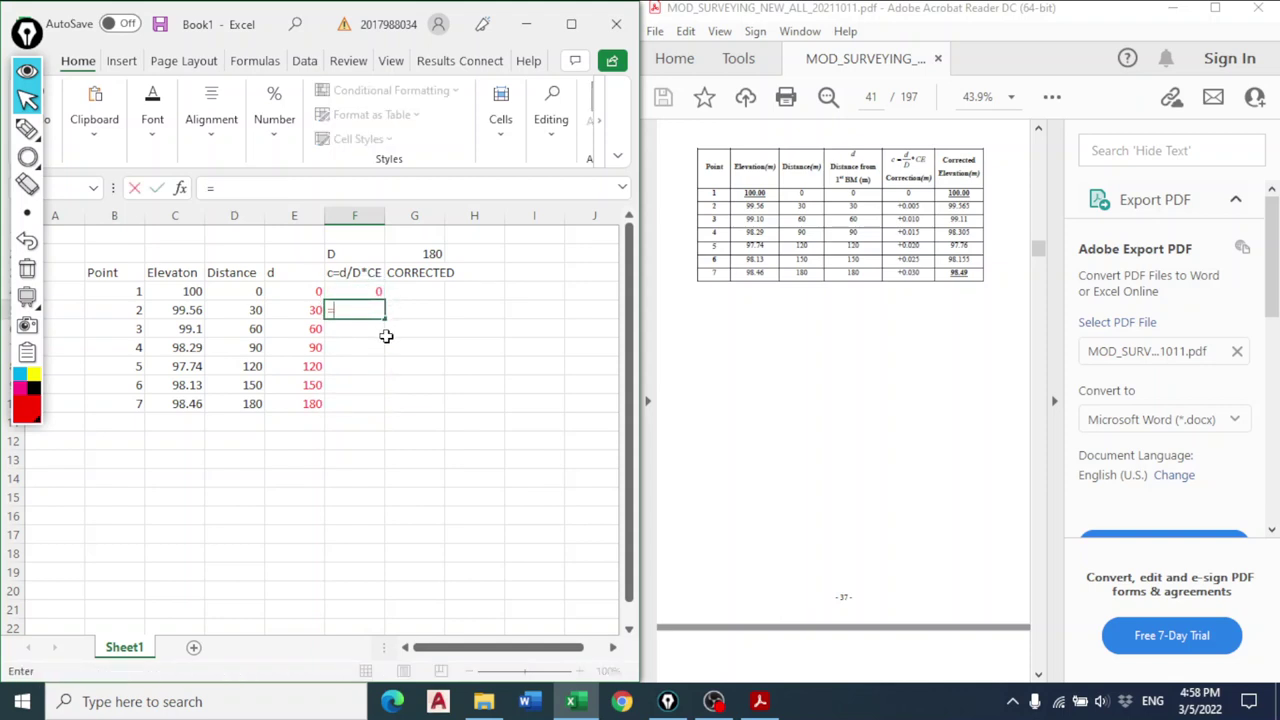
left_click(307, 311)
key("BackSpace")
key("BackSpace")
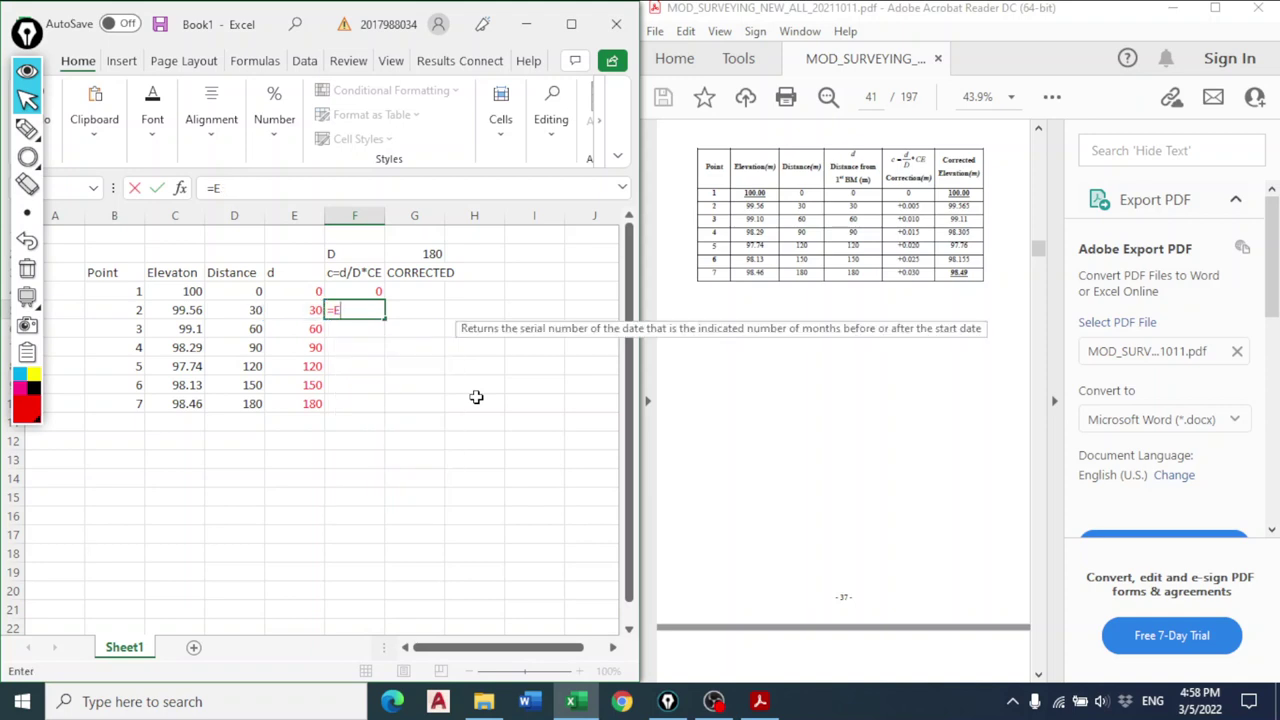
type("(")
left_click(307, 311)
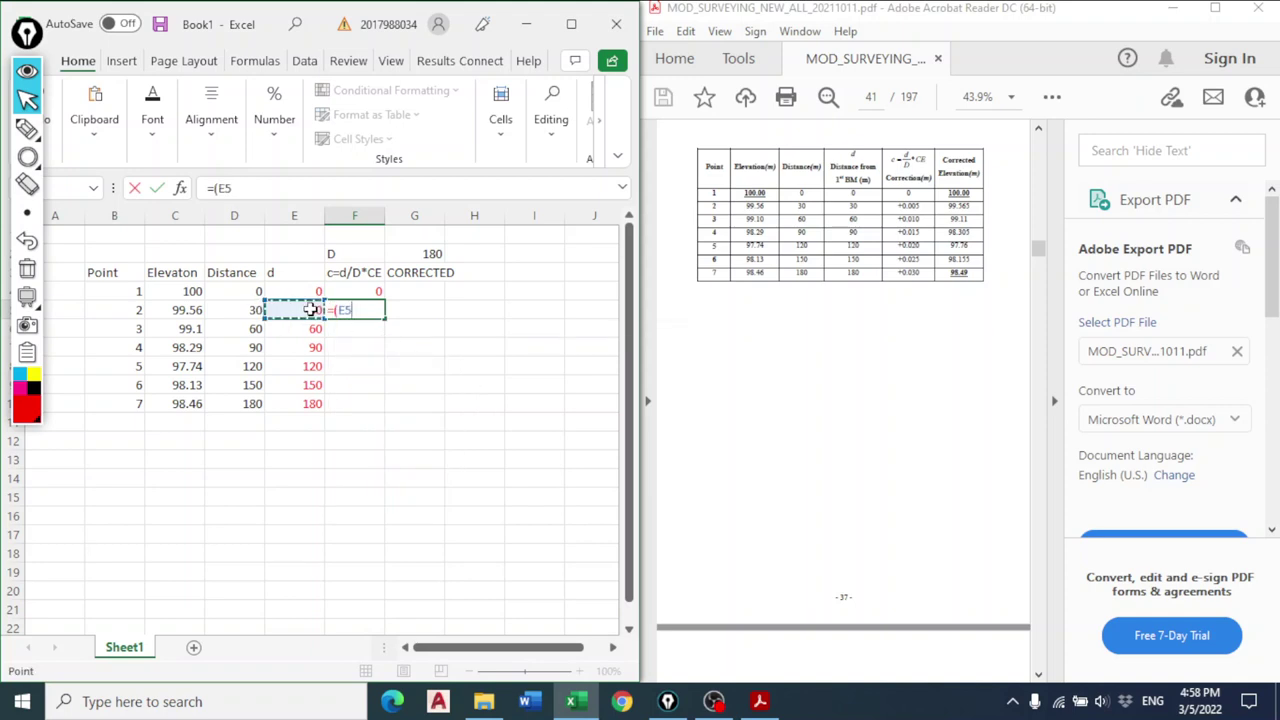
type("/")
left_click(430, 254)
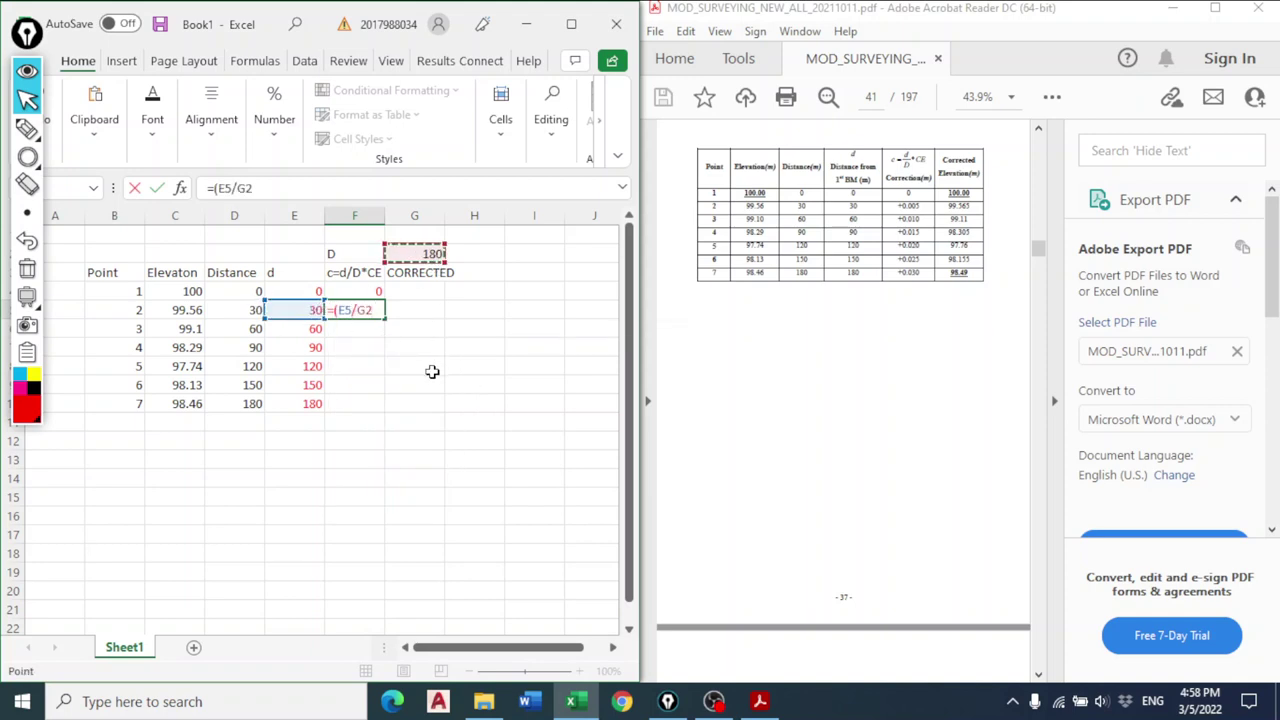
type(")*0.03")
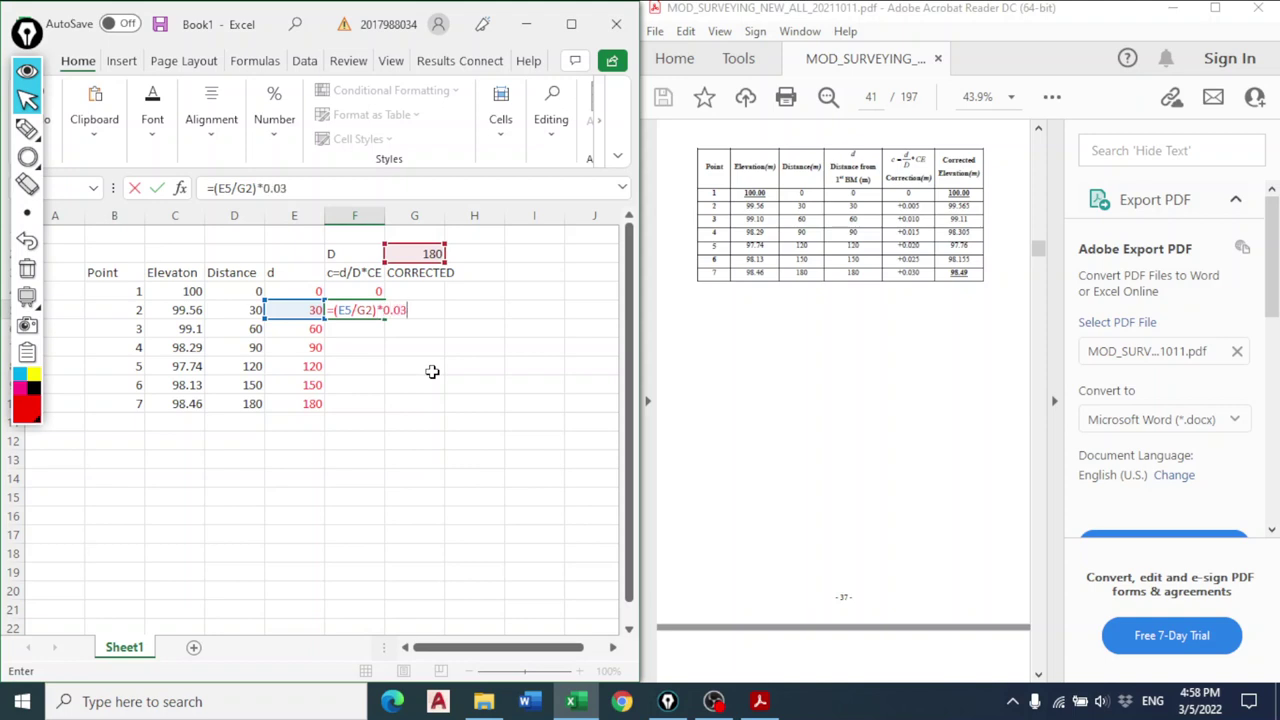
key("Return")
Enter =(E6/G2)*0.03 as the correction for point 3 in cell F6.
type("=")
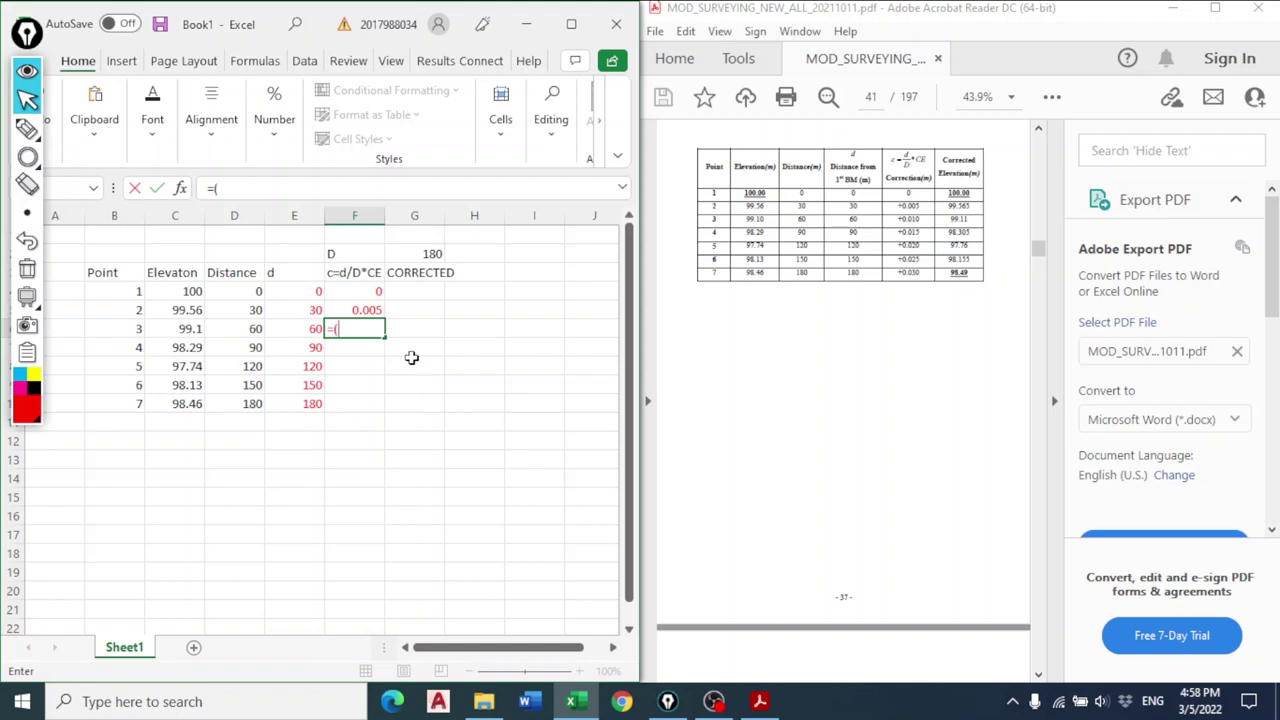
type("(")
left_click(304, 331)
type("/")
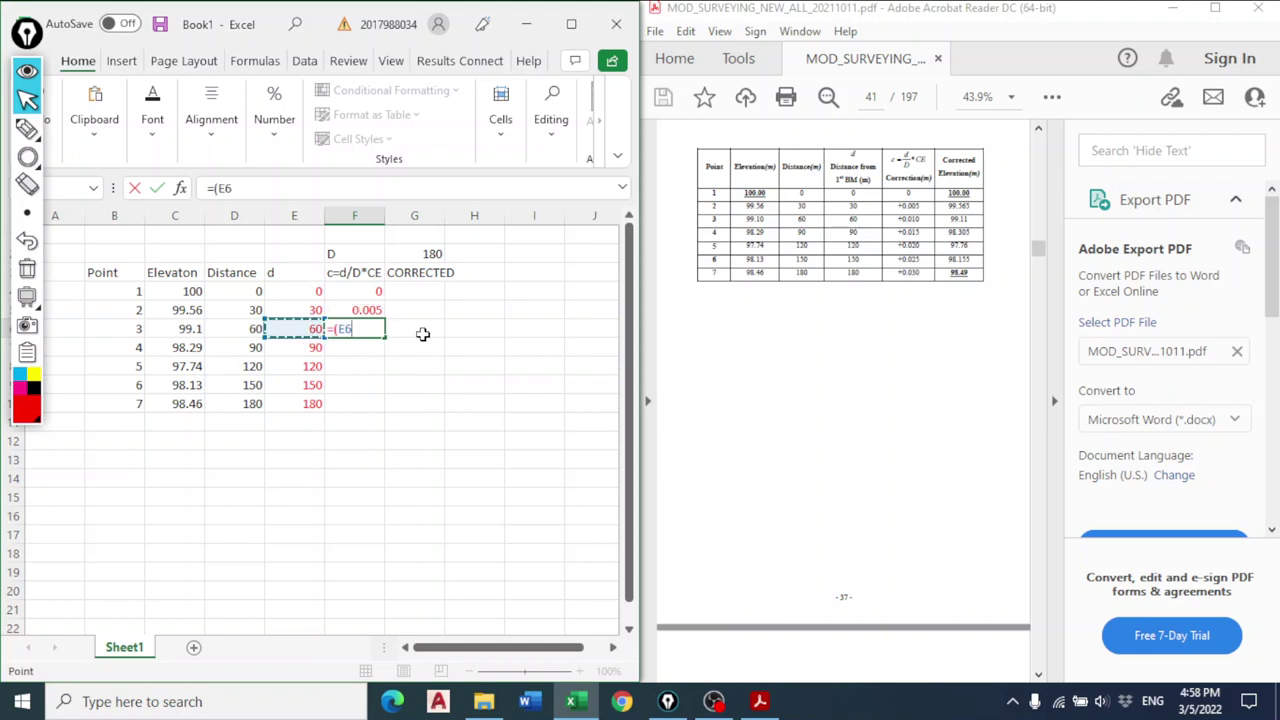
left_click(432, 253)
type(")*0.03")
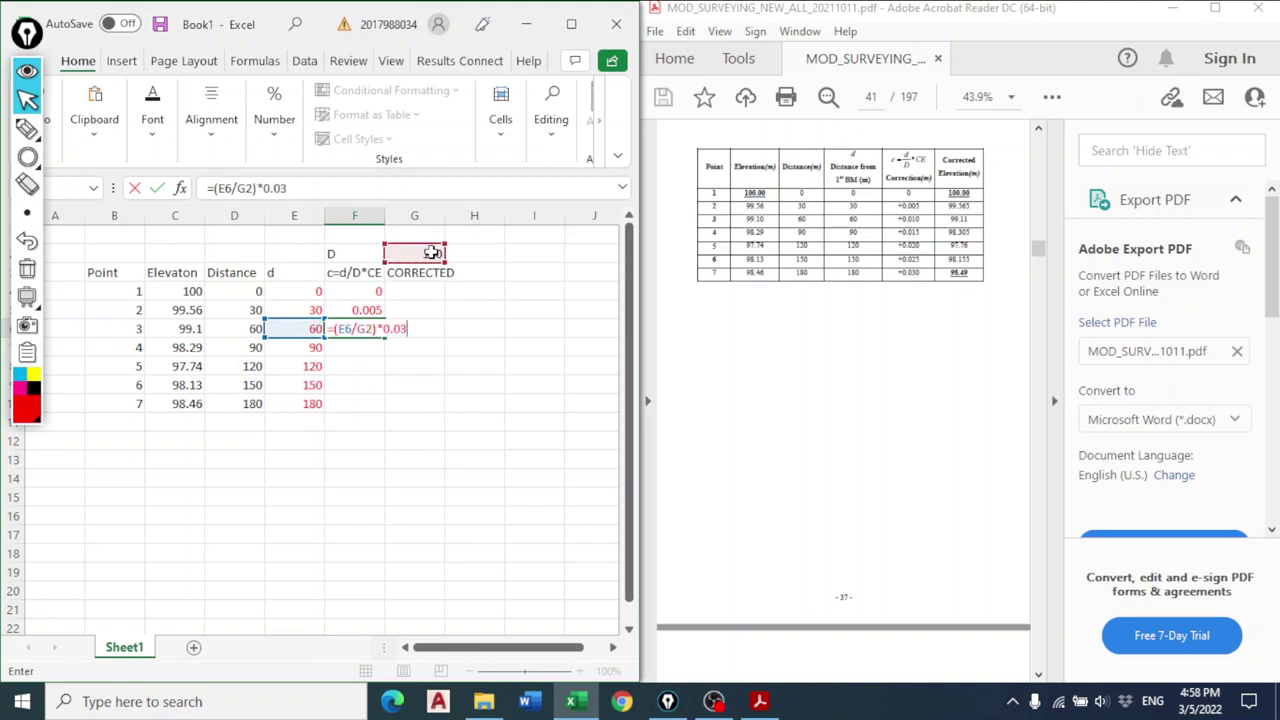
key("Return")
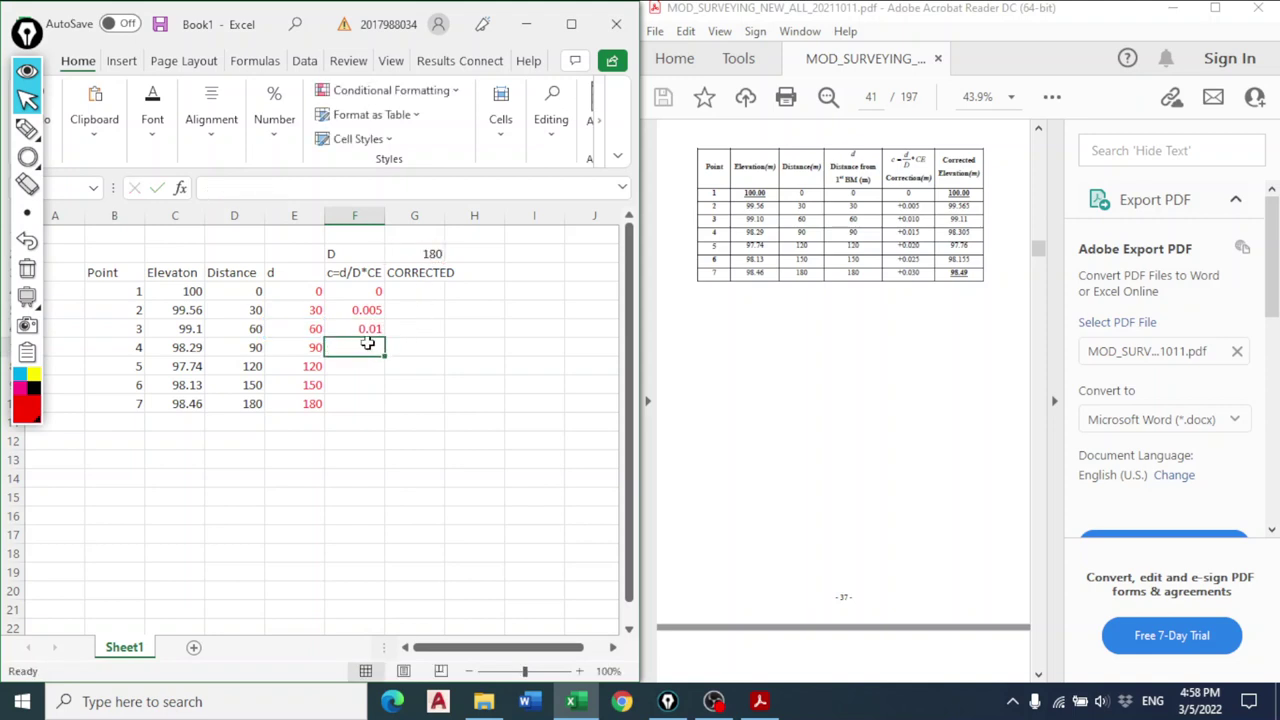
Calculate point 1's corrected elevation in G4 with =C4+F4, adding the correction to the elevation.
left_click(417, 293)
type("=")
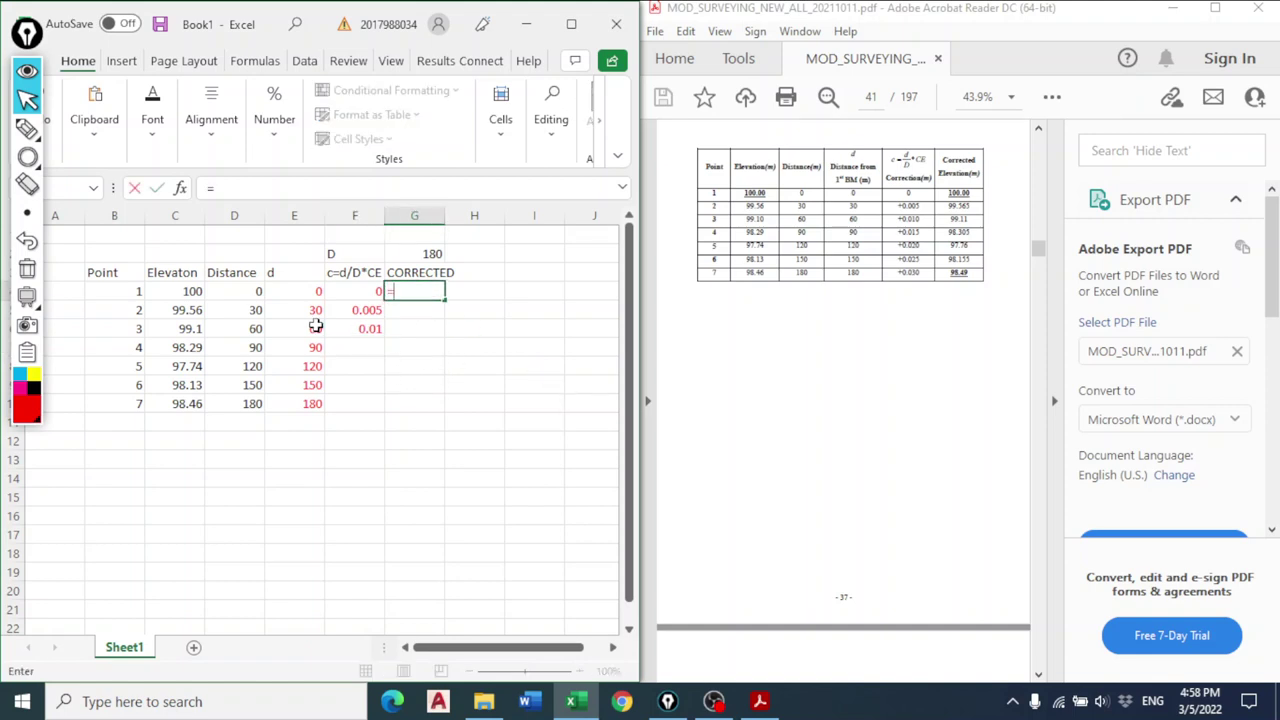
left_click(190, 292)
type("+")
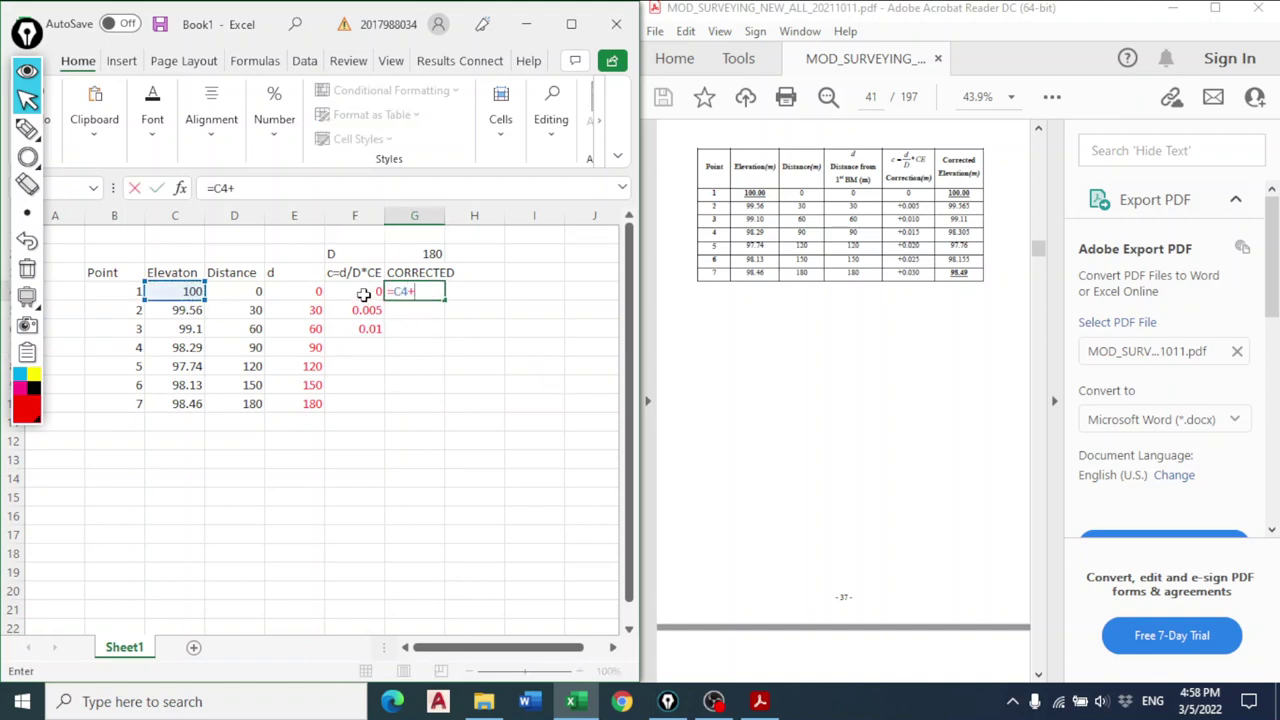
left_click(366, 291)
key("Return")
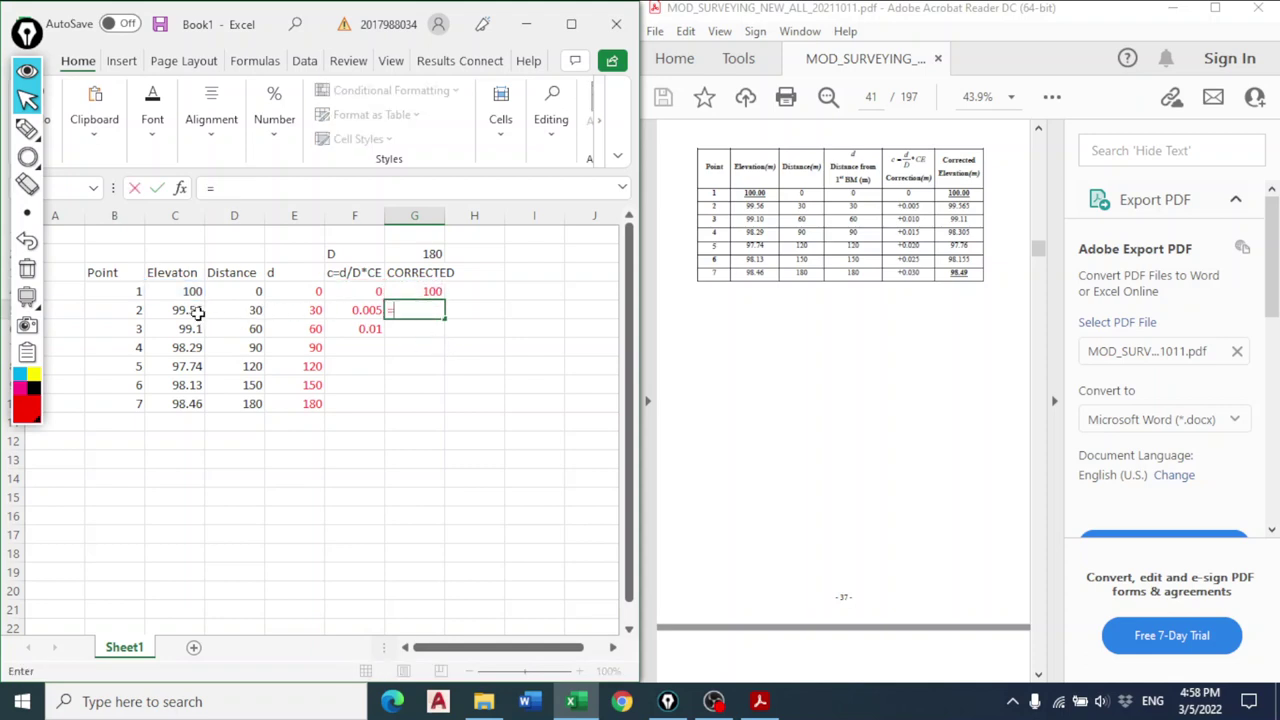
type("=")
left_click(190, 310)
type("+")
left_click(366, 310)
Calculate point 2's corrected elevation in G5 with the formula =C5+F5.
left_click(420, 310)
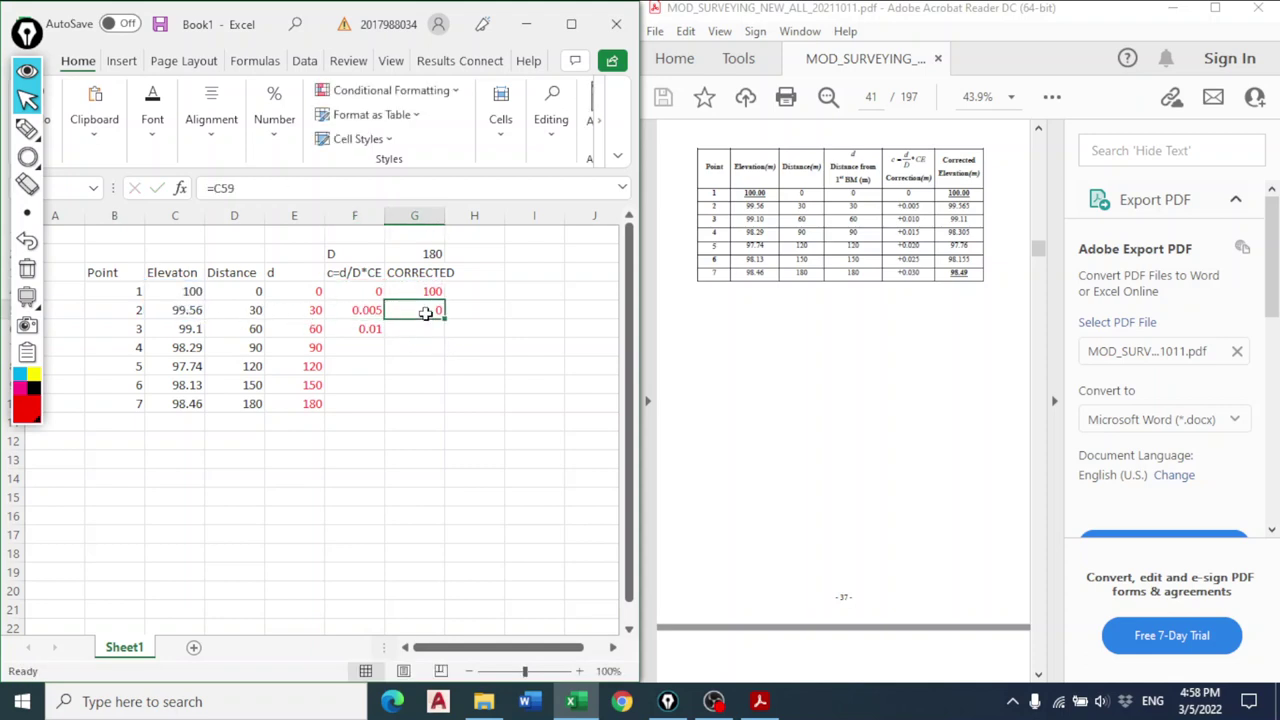
type("=")
left_click(190, 310)
type("+")
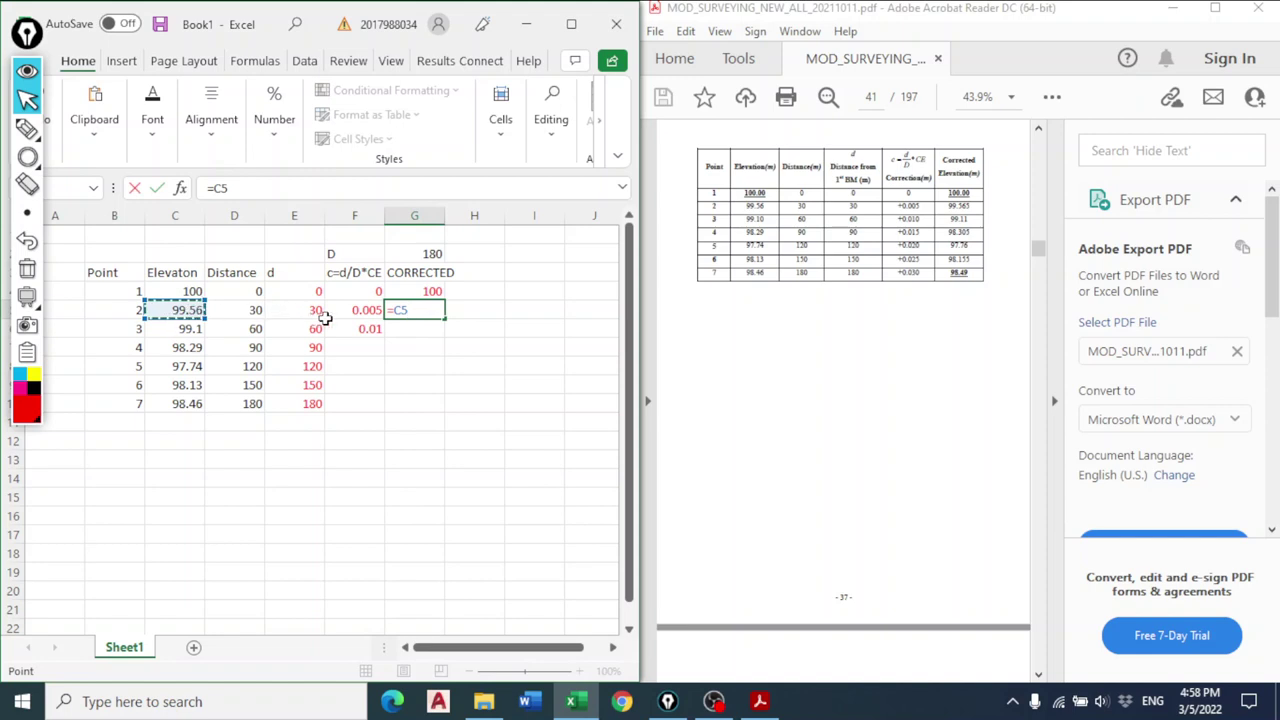
left_click(366, 310)
key("Return")
Calculate point 3's corrected elevation in G6 with the formula =C6+F6.
type("=")
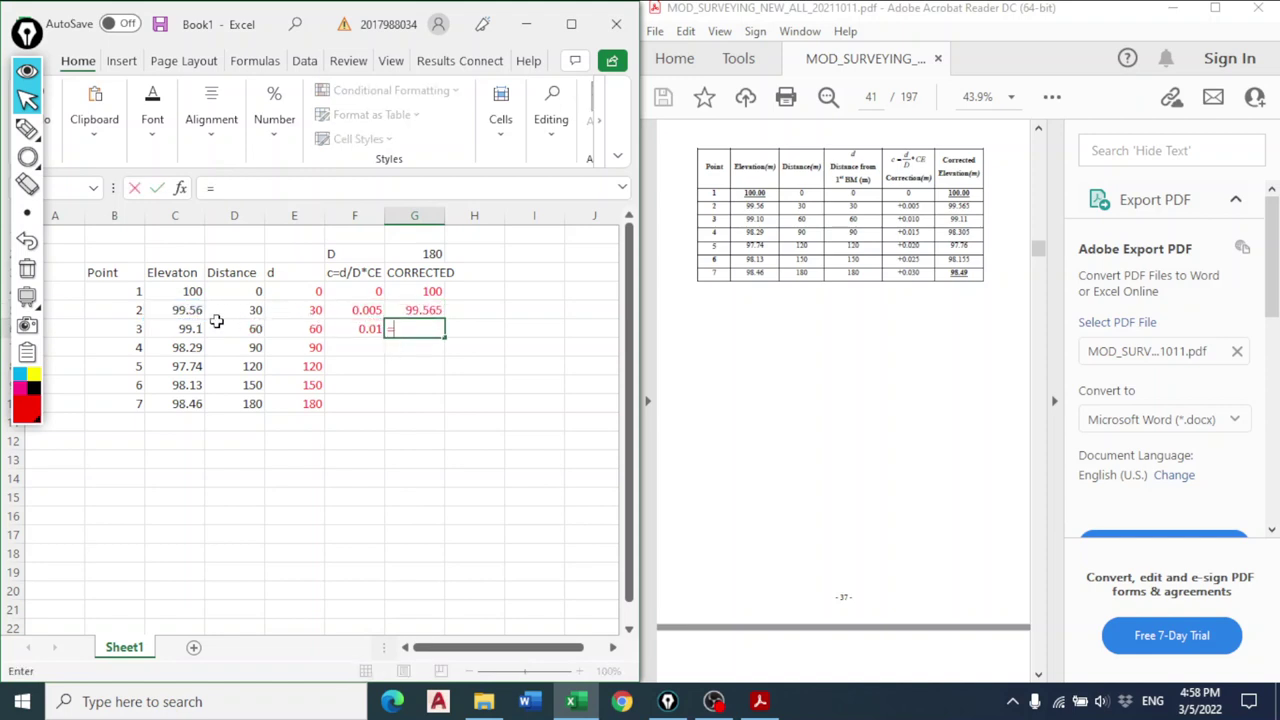
left_click(185, 329)
type("+")
left_click(366, 333)
key("Return")
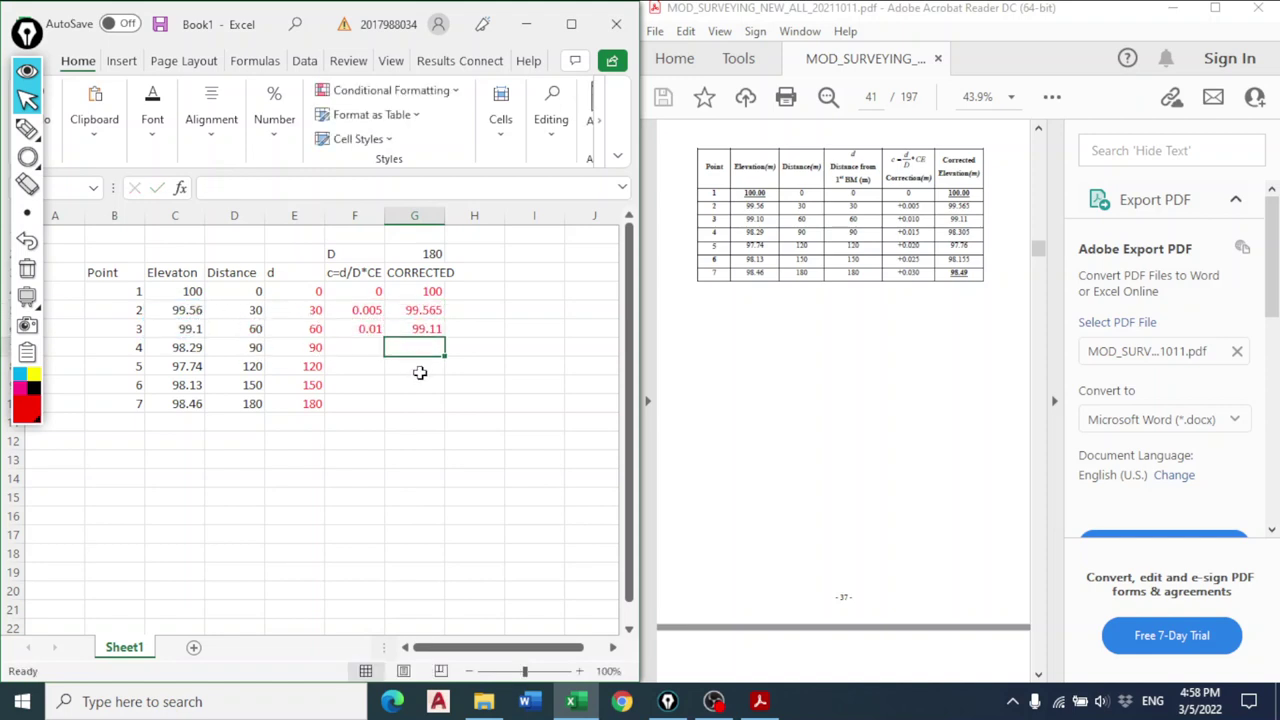
Fill point 3's correction formula from F6 down through F10 for points 4 to 7.
left_click(348, 346)
left_click(348, 346)
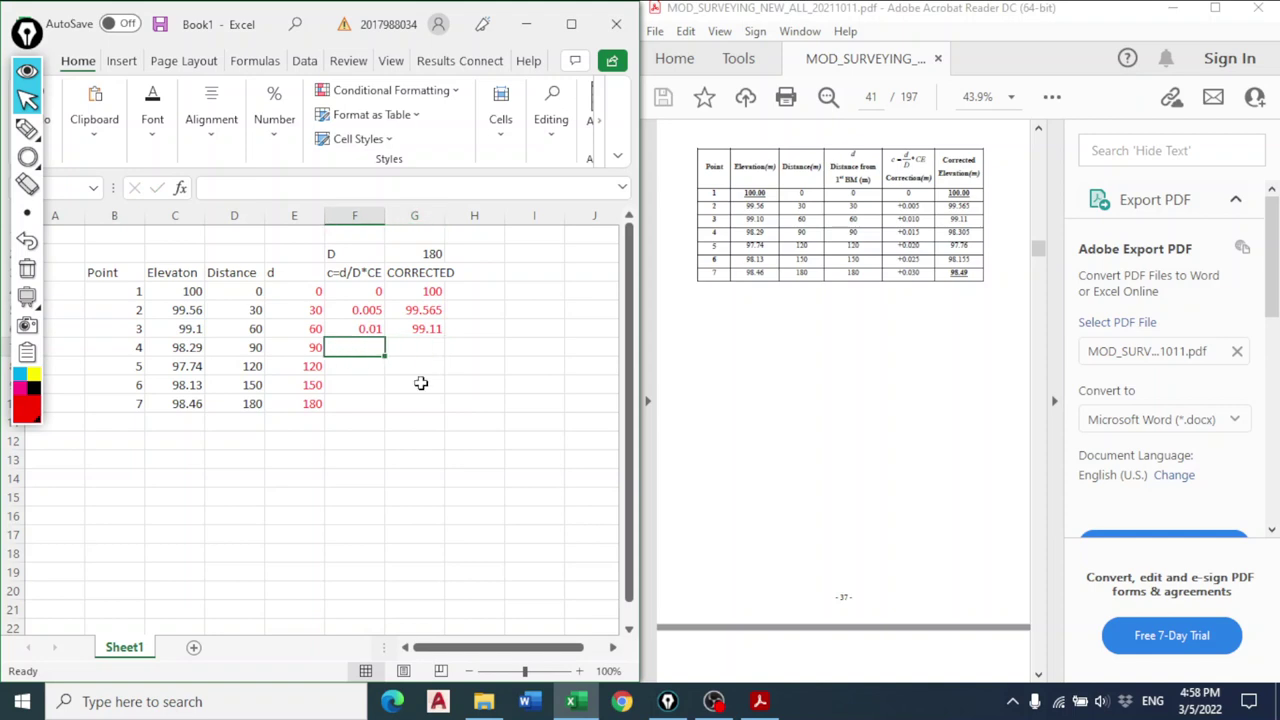
left_click(370, 329)
left_click_drag(384, 338, 372, 410)
Change the divisor to G2 in the correction formulas for points 4 and 5, giving =(E7/G2)*0.03 in F7 and =(E8/G2)*0.03 in F8.
double_click(362, 347)
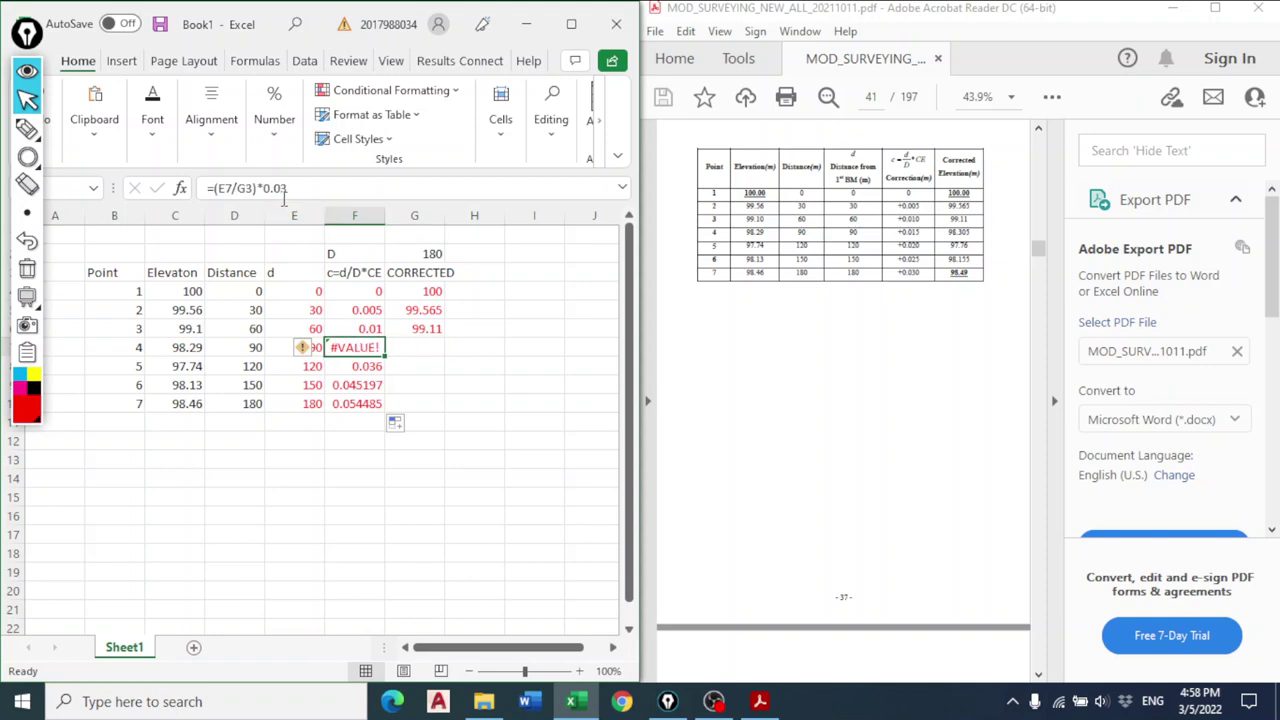
left_click_drag(443, 272, 432, 253)
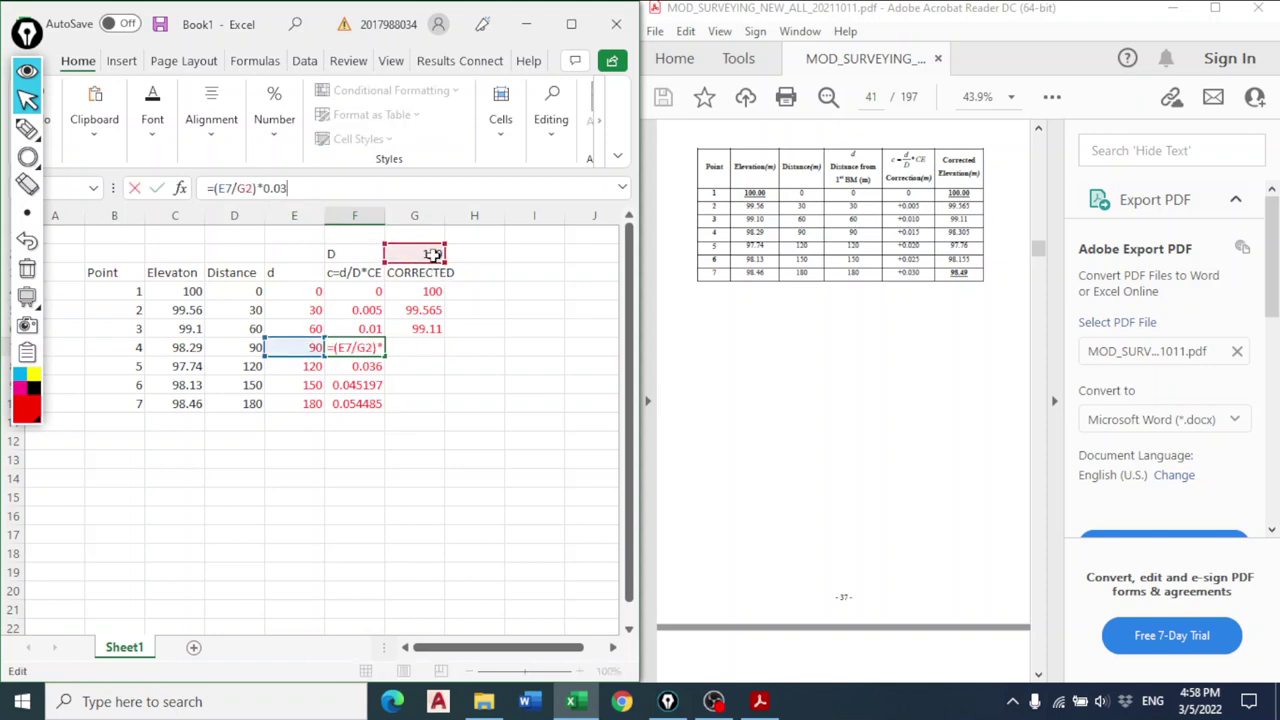
key("Return")
double_click(362, 366)
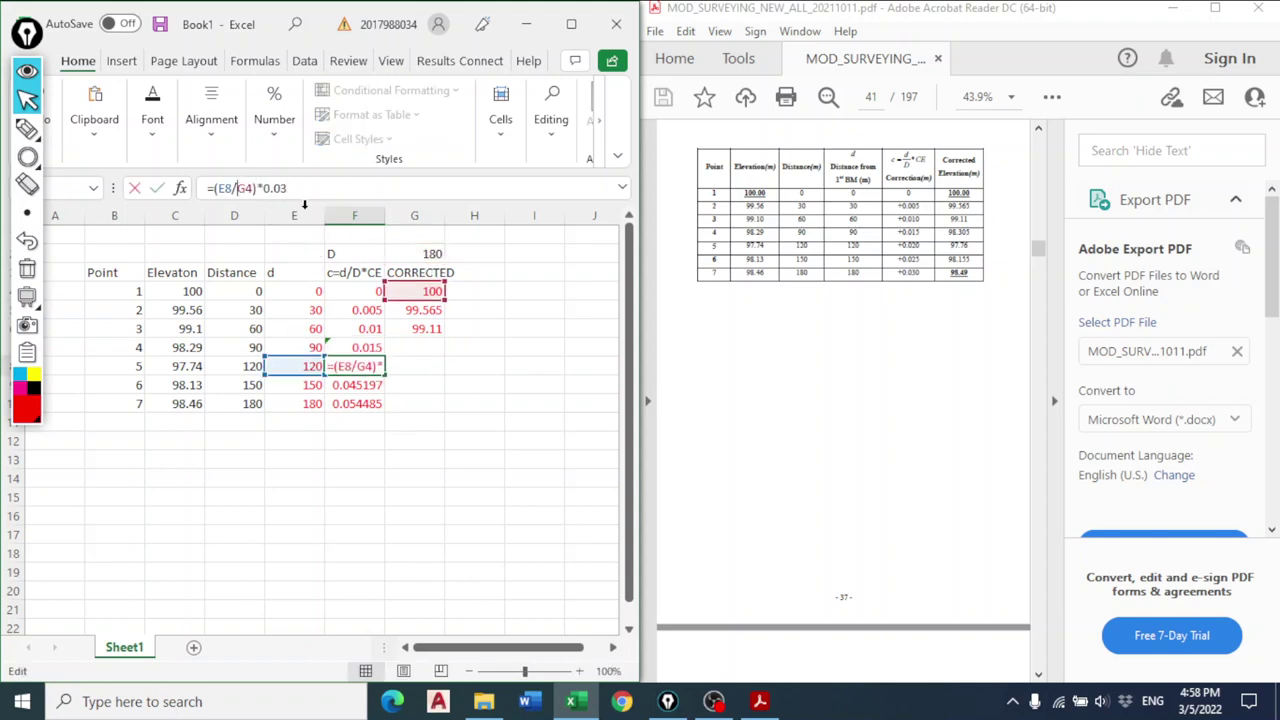
left_click_drag(425, 288, 428, 253)
key("Return")
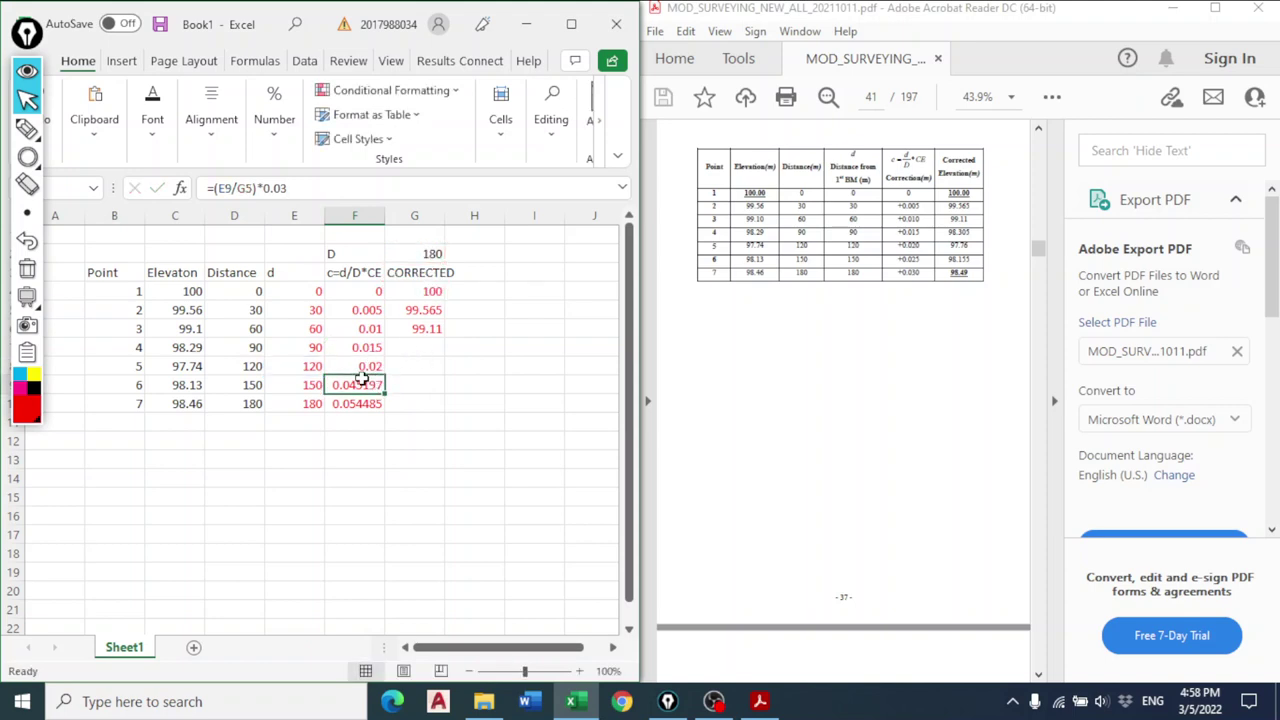
Point the divisor of the correction formulas for points 6 and 7 in F9 and F10 to G2, the total distance D.
left_click(241, 187)
left_click_drag(412, 300, 425, 253)
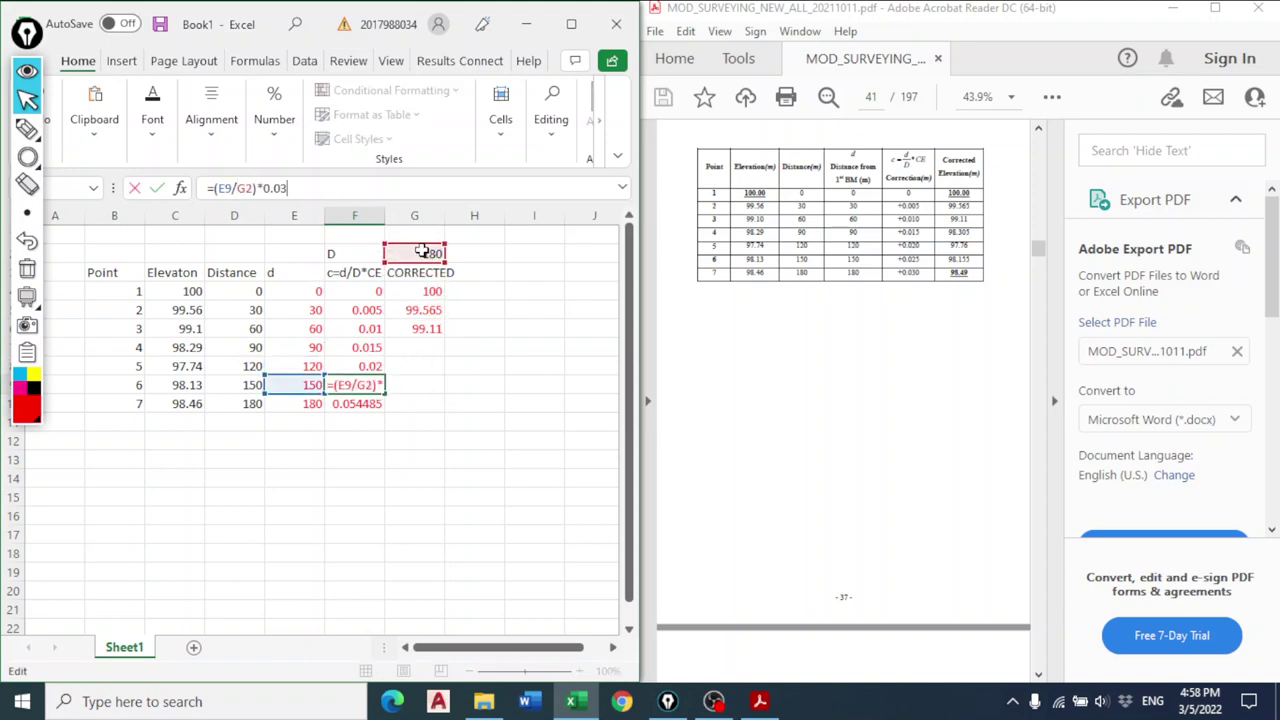
key("Return")
left_click(258, 188)
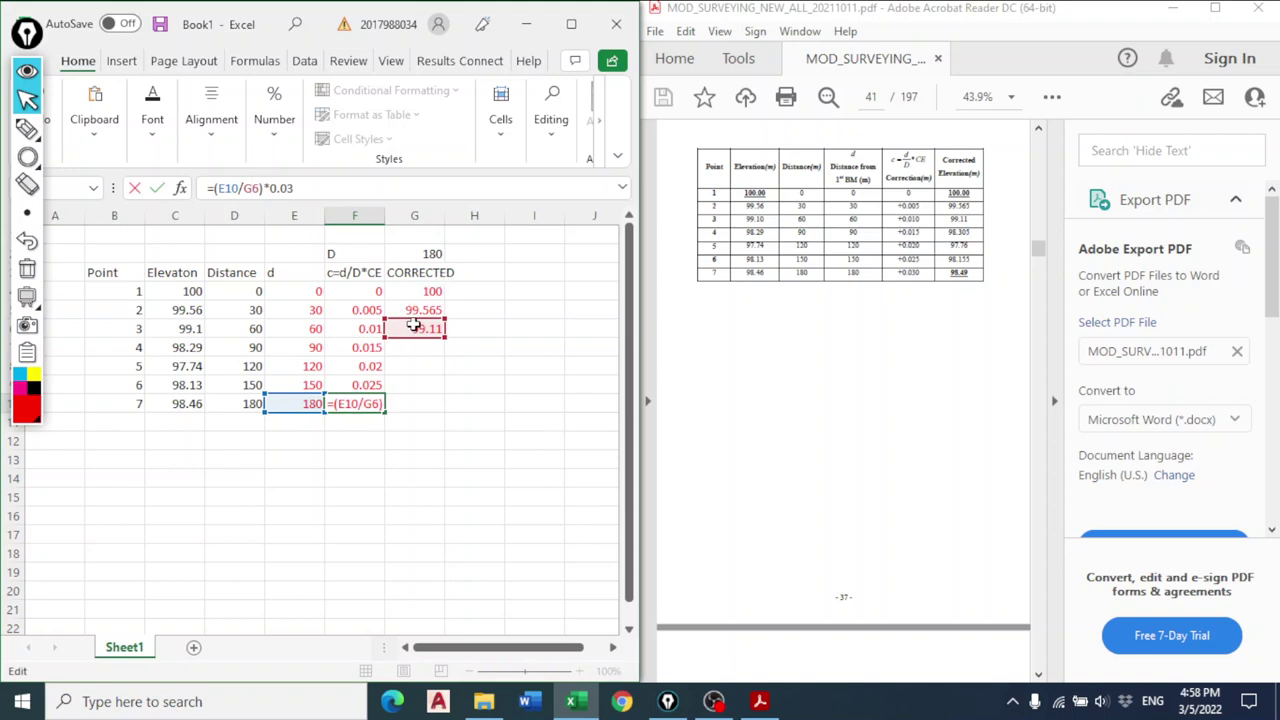
left_click_drag(420, 329, 430, 255)
key("Return")
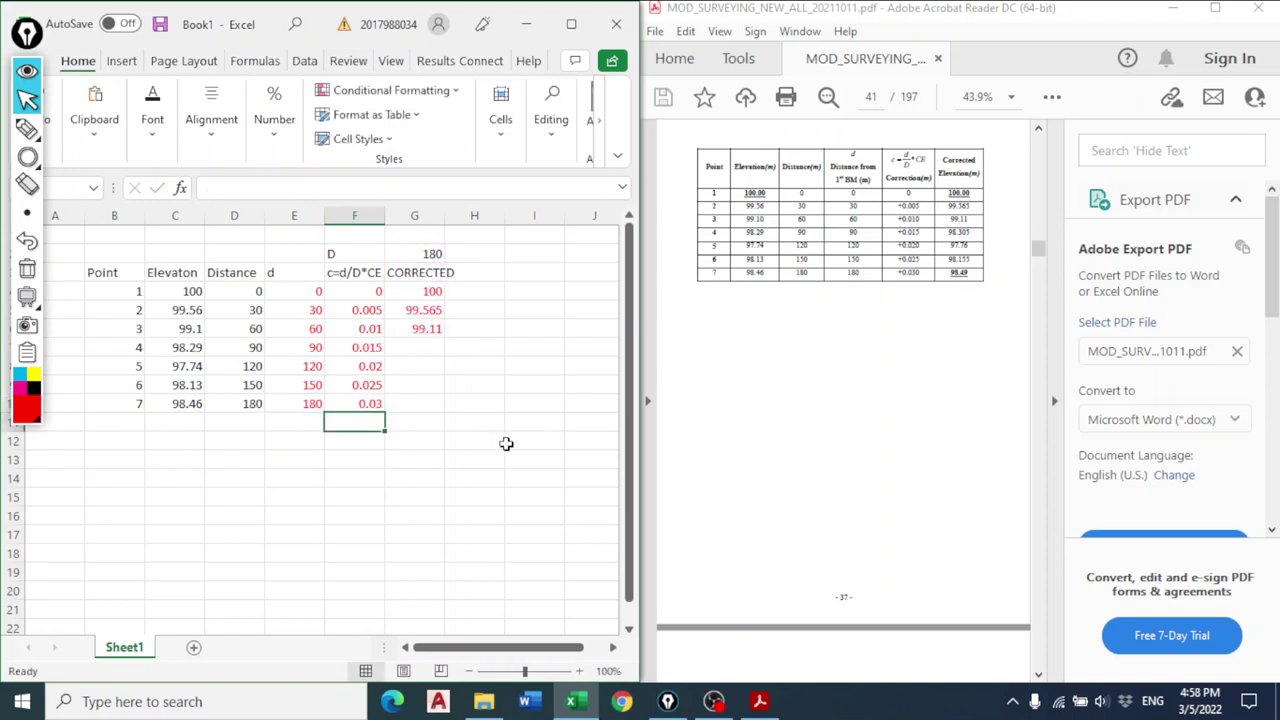
left_click(512, 440)
Fill the corrected elevation formula =C4+F4 from G4 down to G10, covering all seven points.
left_click(422, 345)
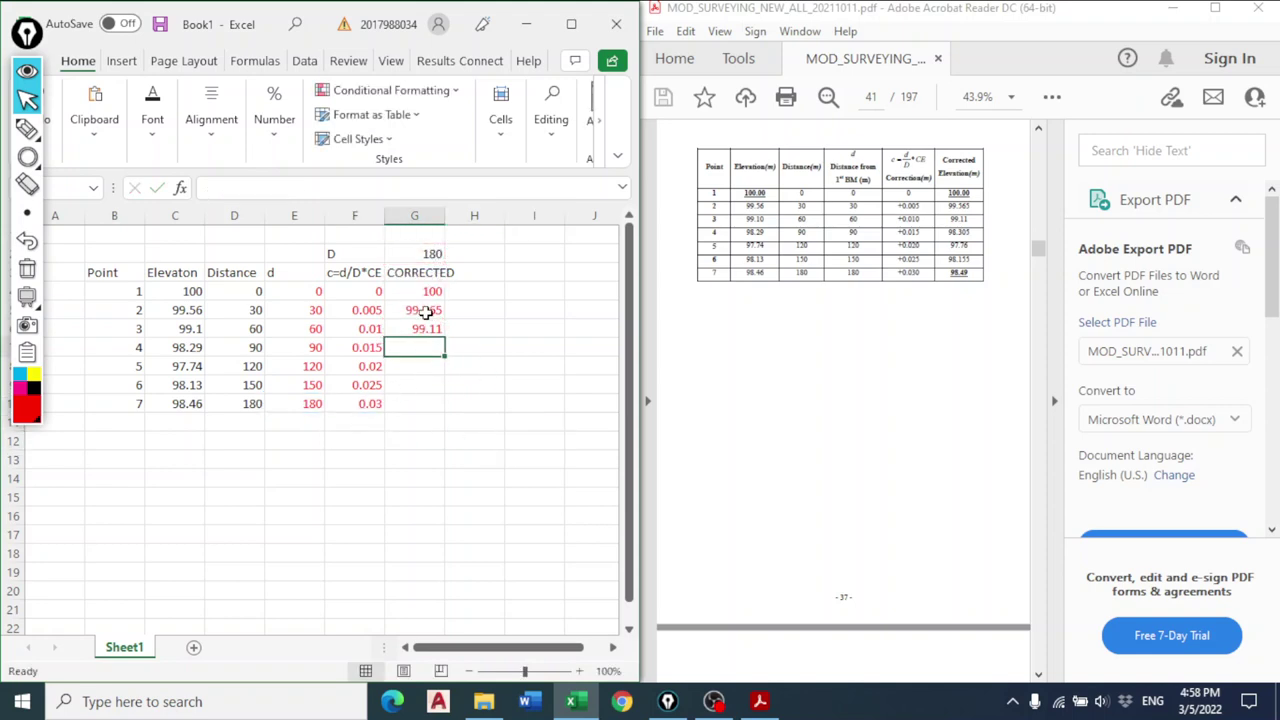
left_click_drag(425, 291, 436, 418)
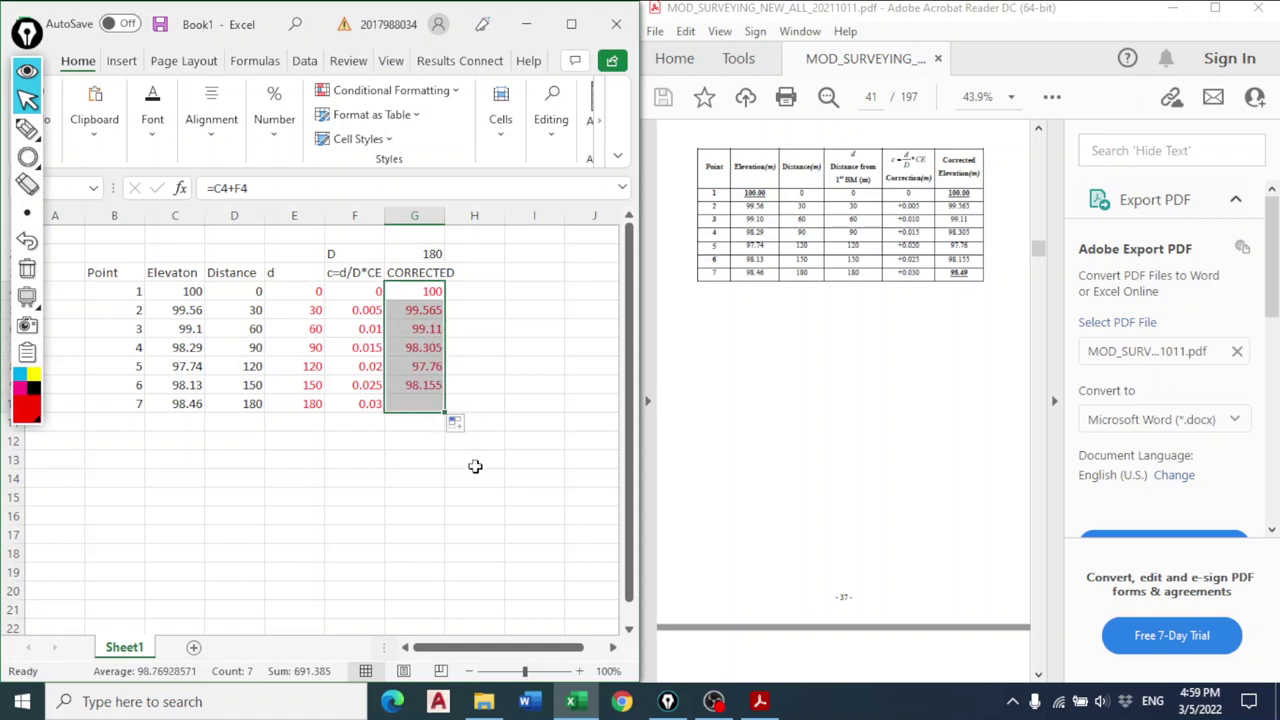
left_click(488, 514)
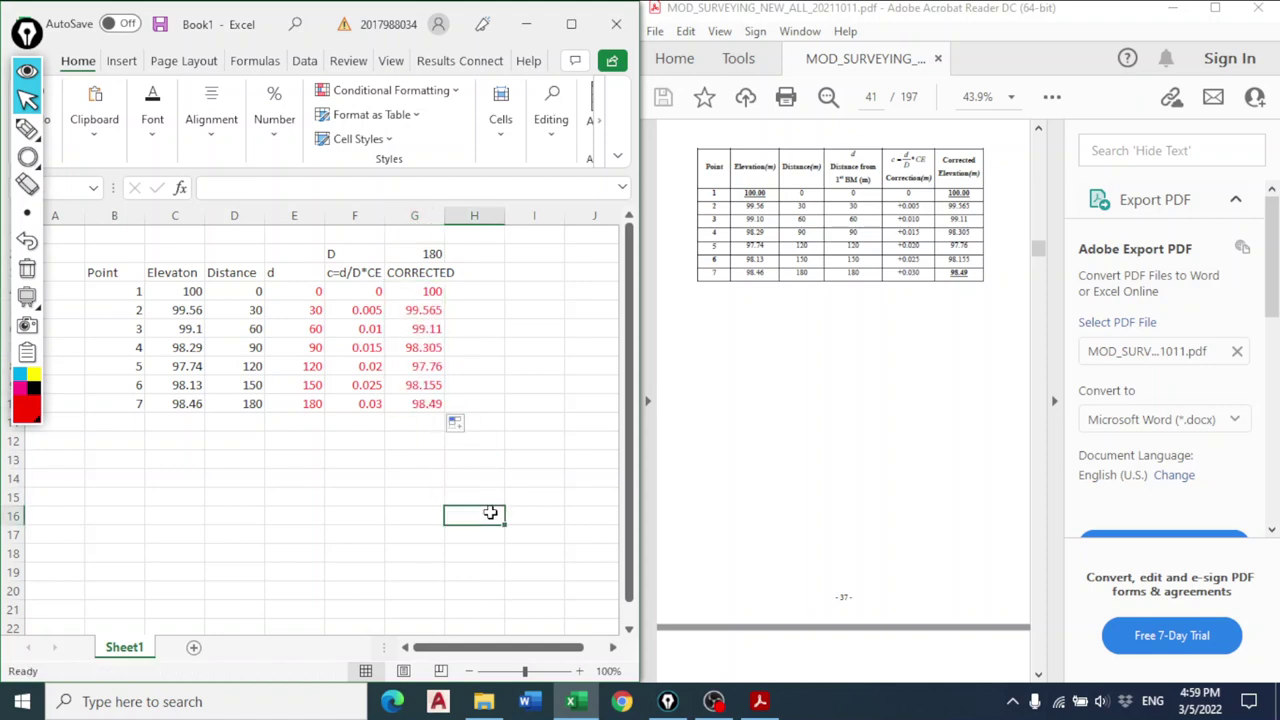
Check point 7's corrected elevation in G10 against the last benchmark elevation stated in Solved Example 5 of the surveying PDF in Acrobat Reader.
left_click(430, 403)
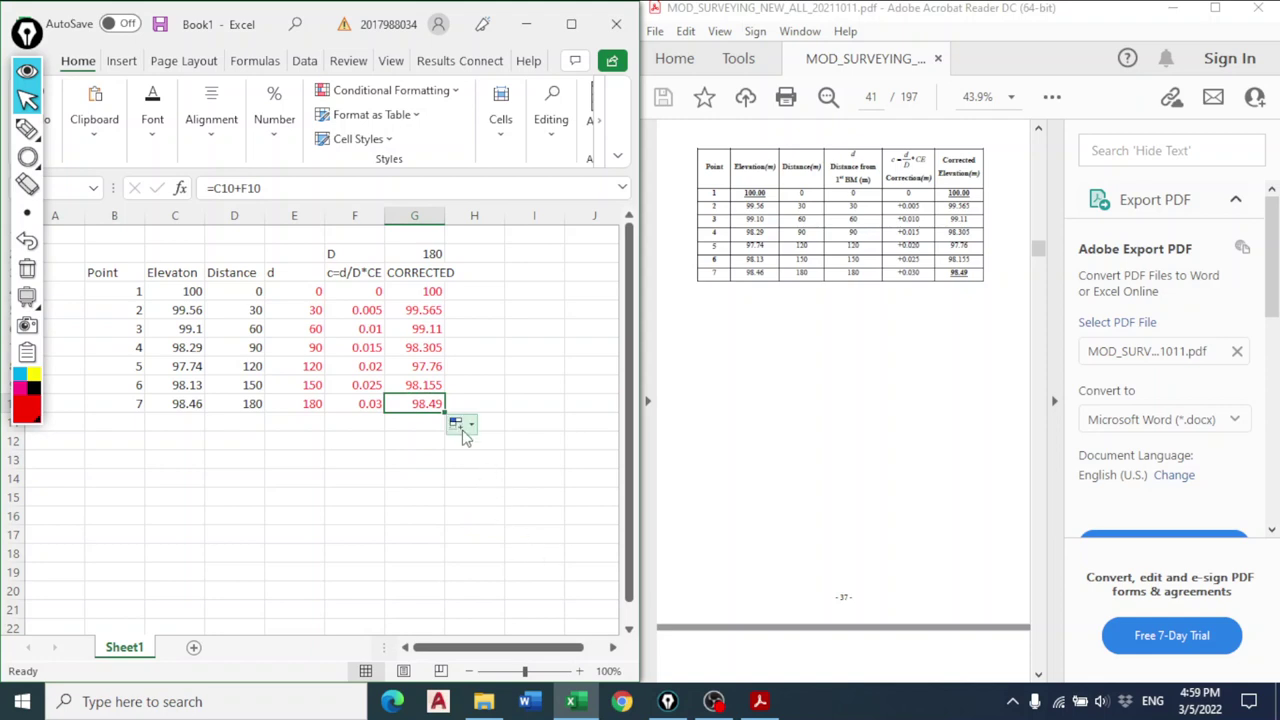
left_click(1215, 8)
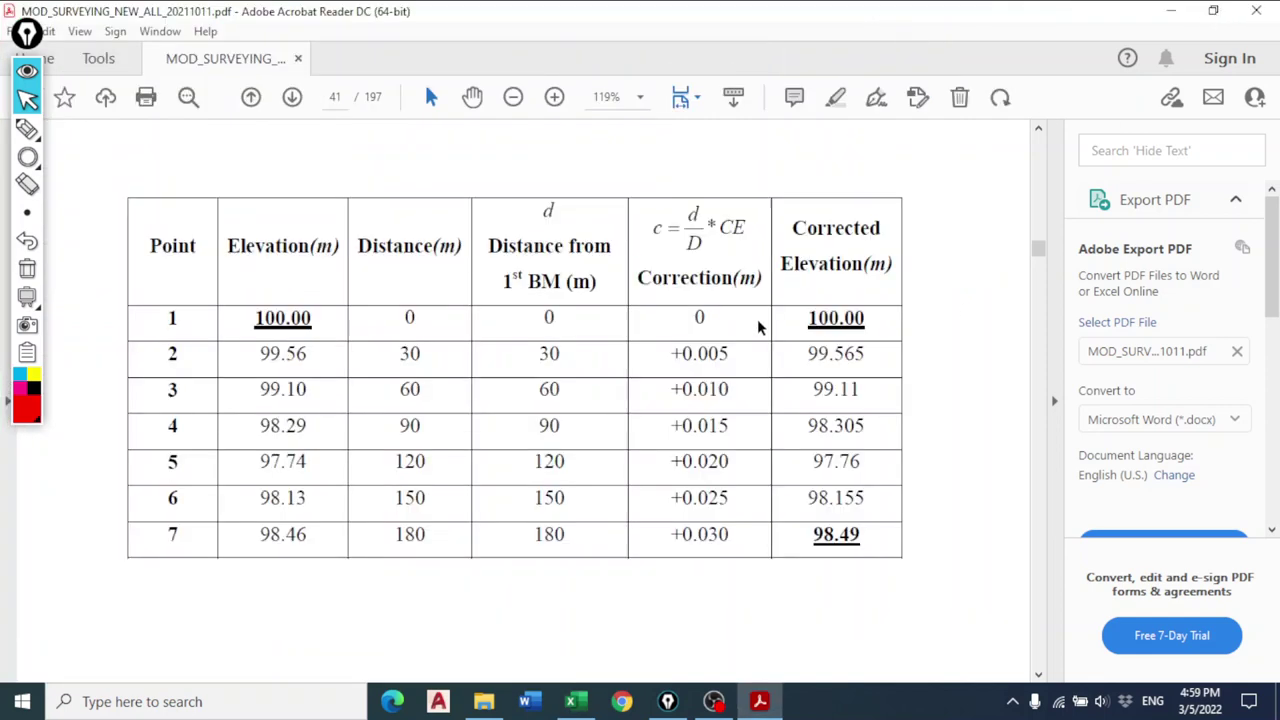
scroll(748, 168, "up", 10)
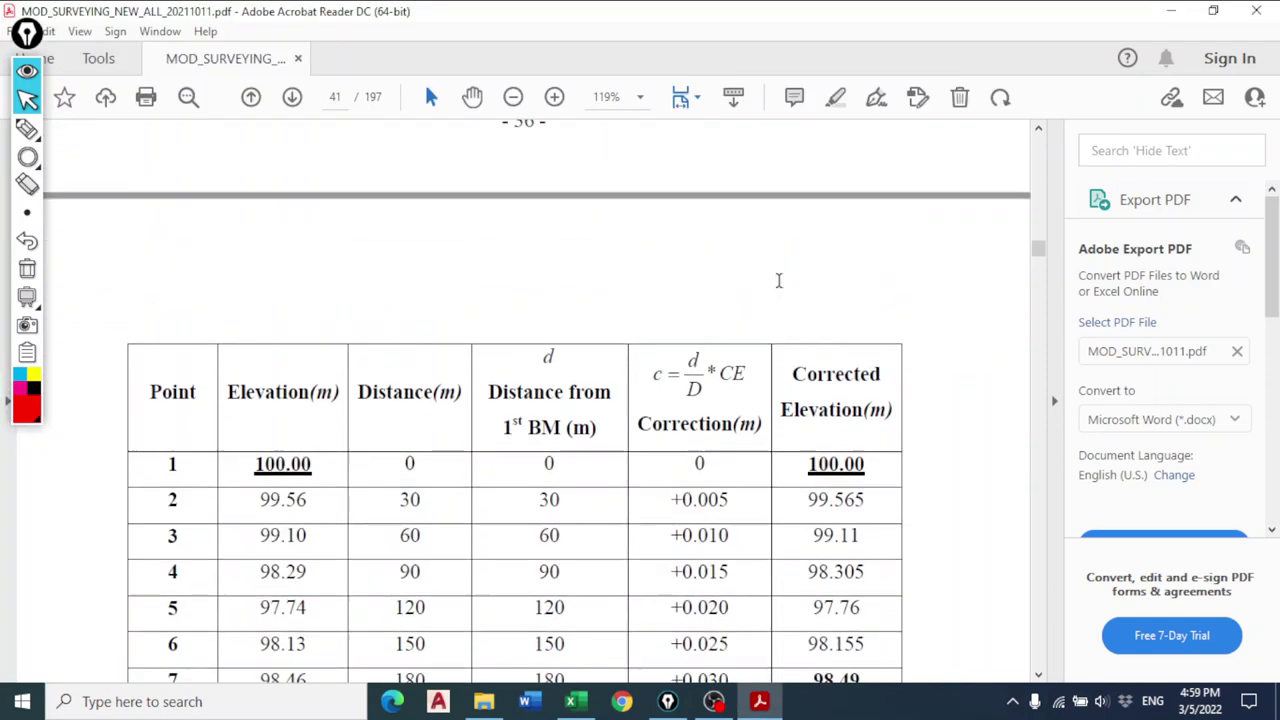
scroll(668, 390, "up", 3)
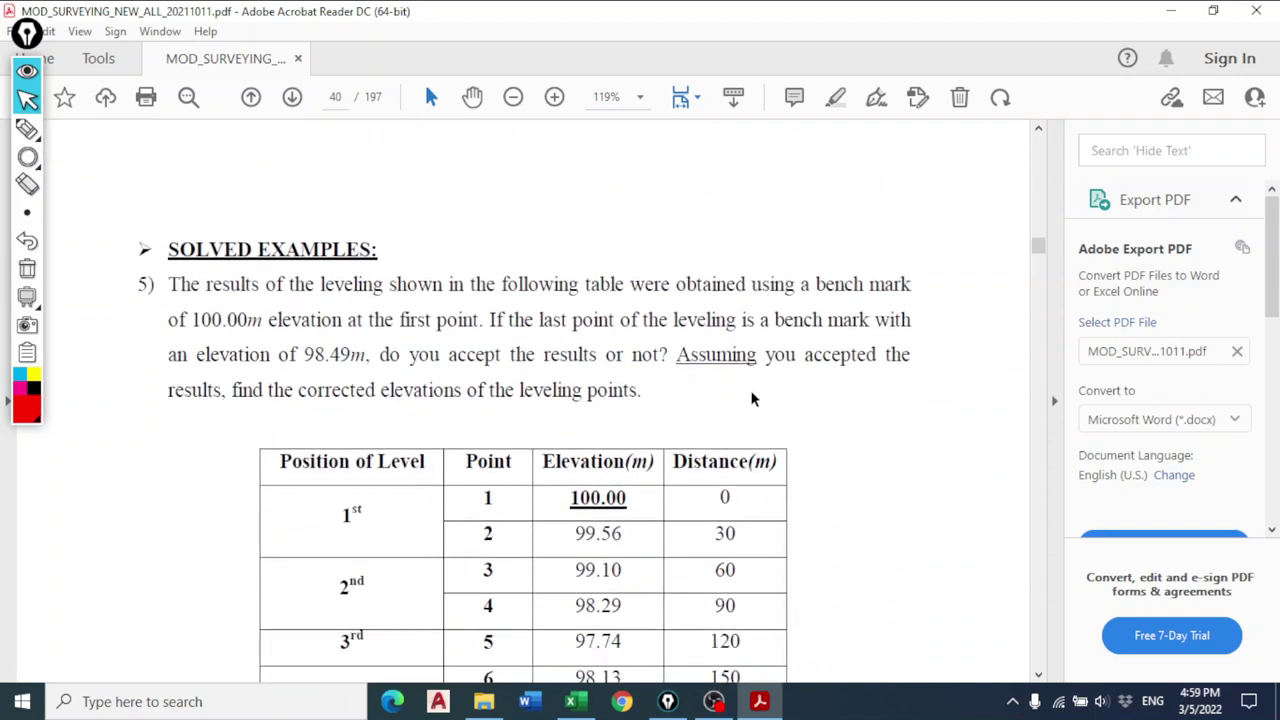
left_click_drag(304, 362, 352, 362)
left_click(543, 129)
scroll(531, 137, "down", 2)
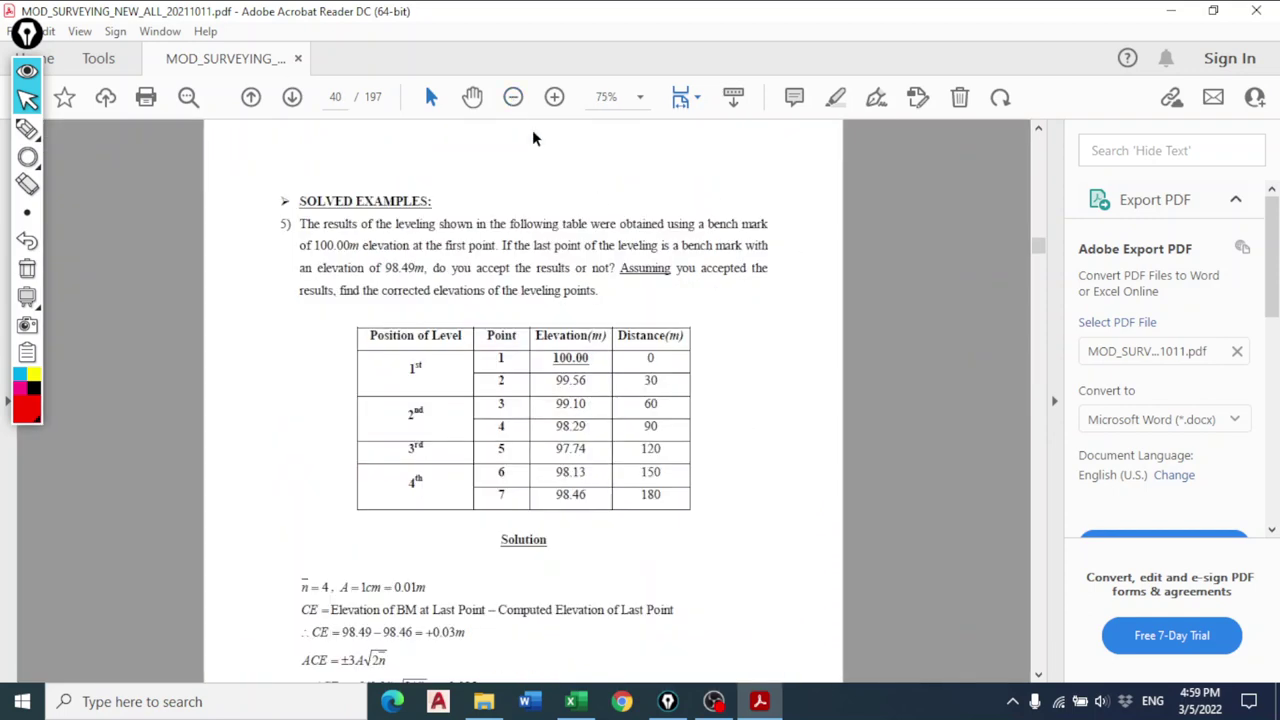
Switch to the Excel worksheet and review the total distance D in G2 and the d values for points 1 and 2.
left_click(575, 701)
left_click(449, 500)
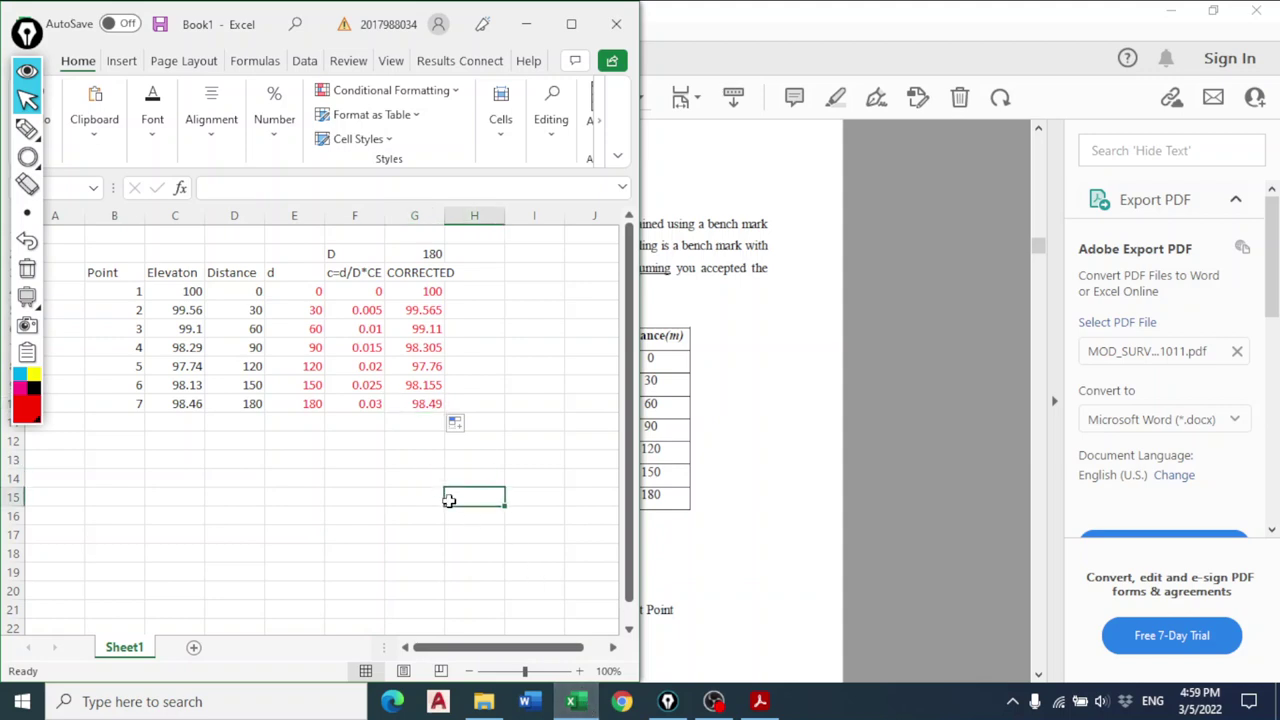
left_click(350, 495)
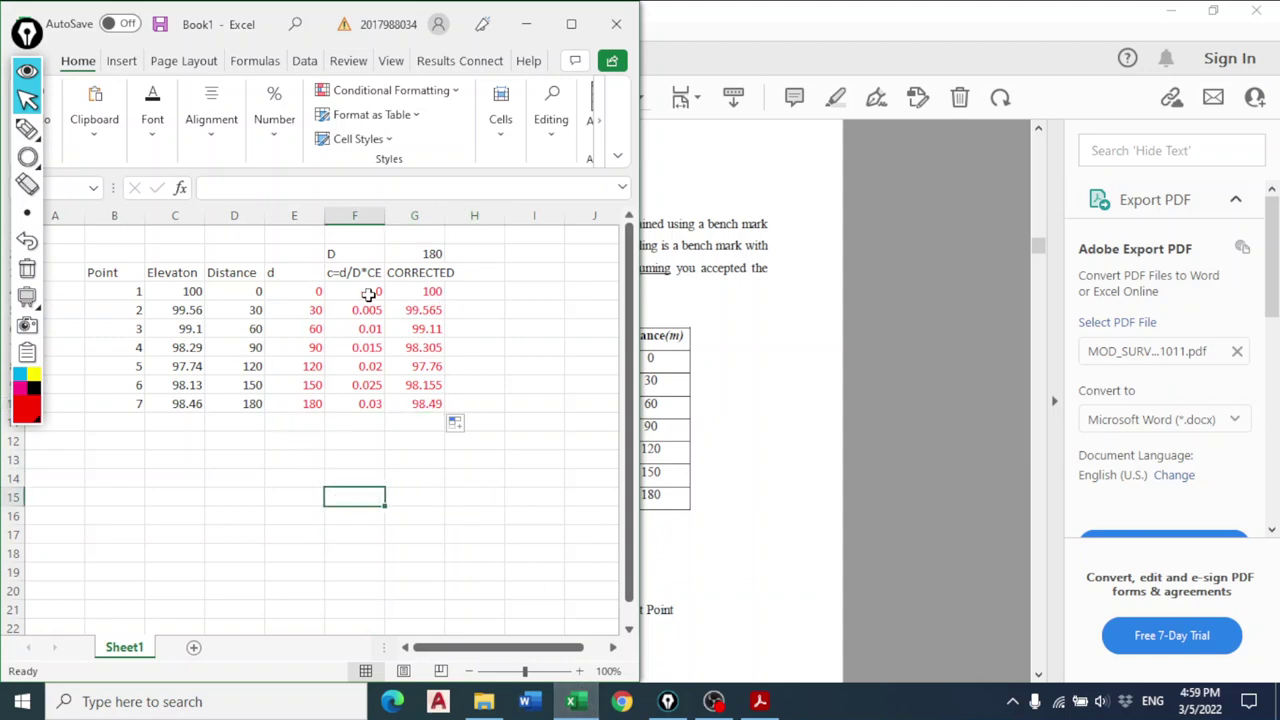
left_click(362, 253)
left_click(428, 253)
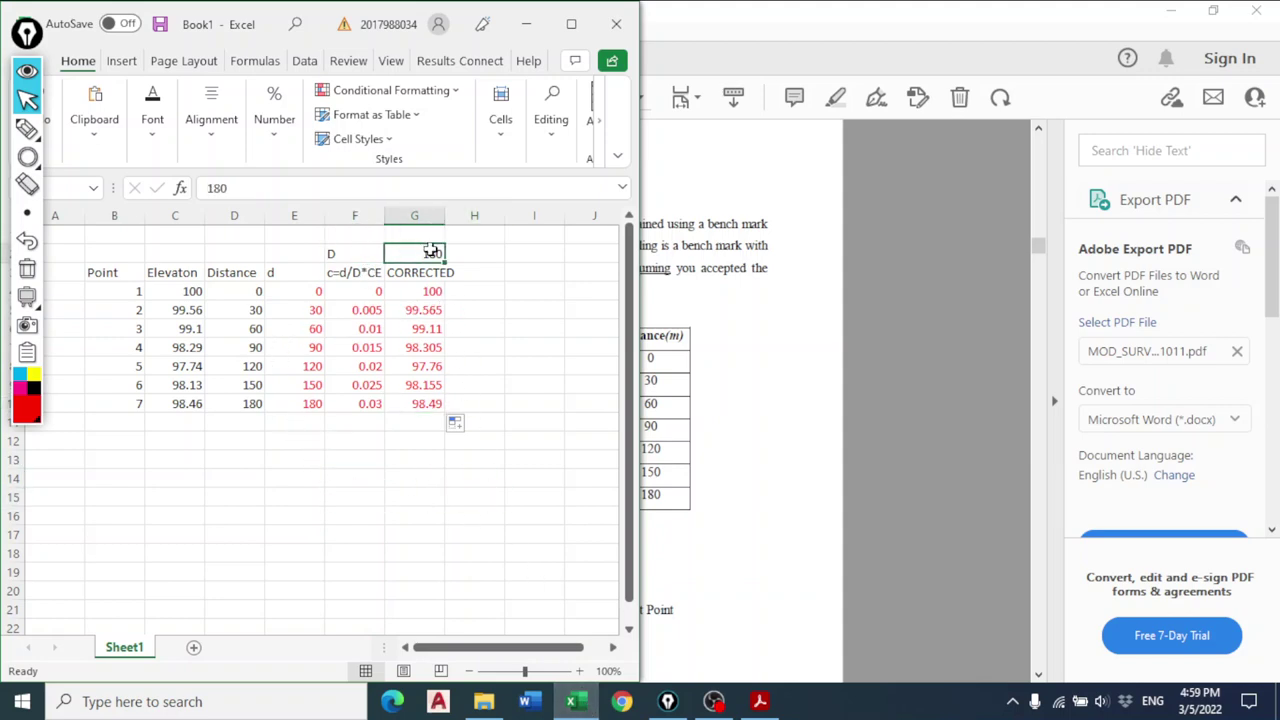
left_click(306, 290)
left_click(310, 309)
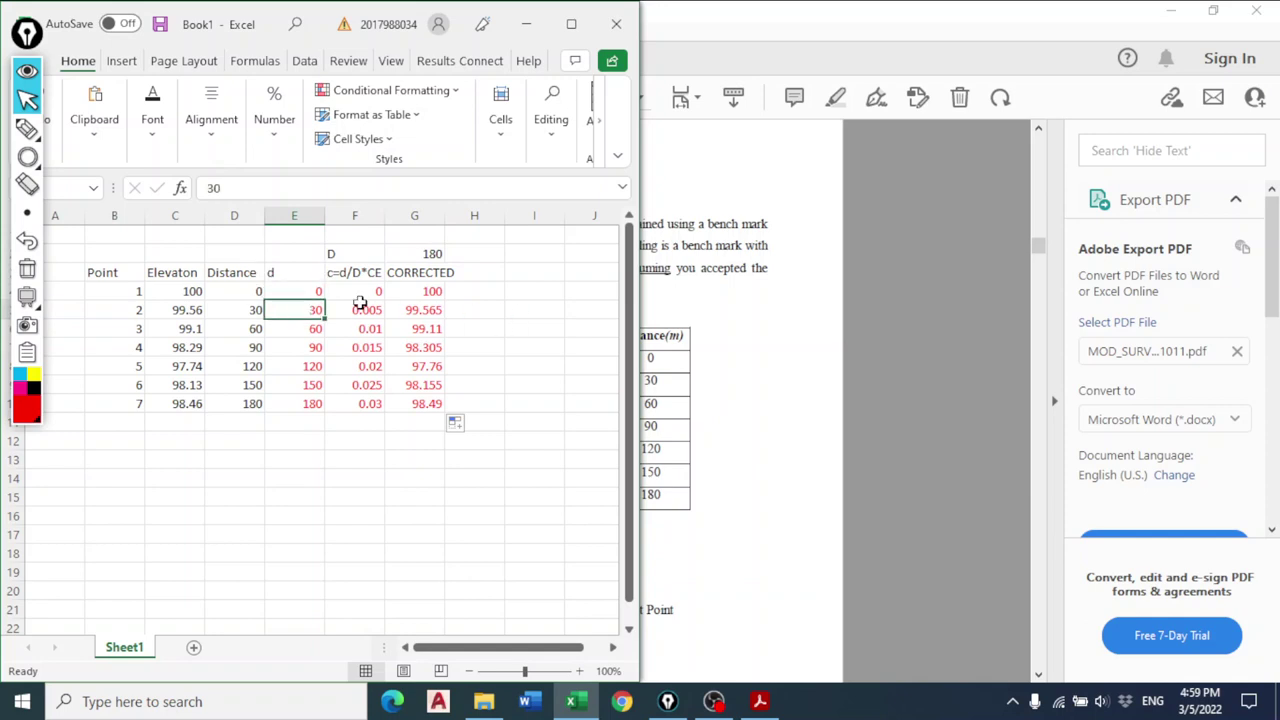
Switch to the surveying PDF in Acrobat Reader and bring up problem 6 on page 42, enlarged to 119%.
left_click(769, 18)
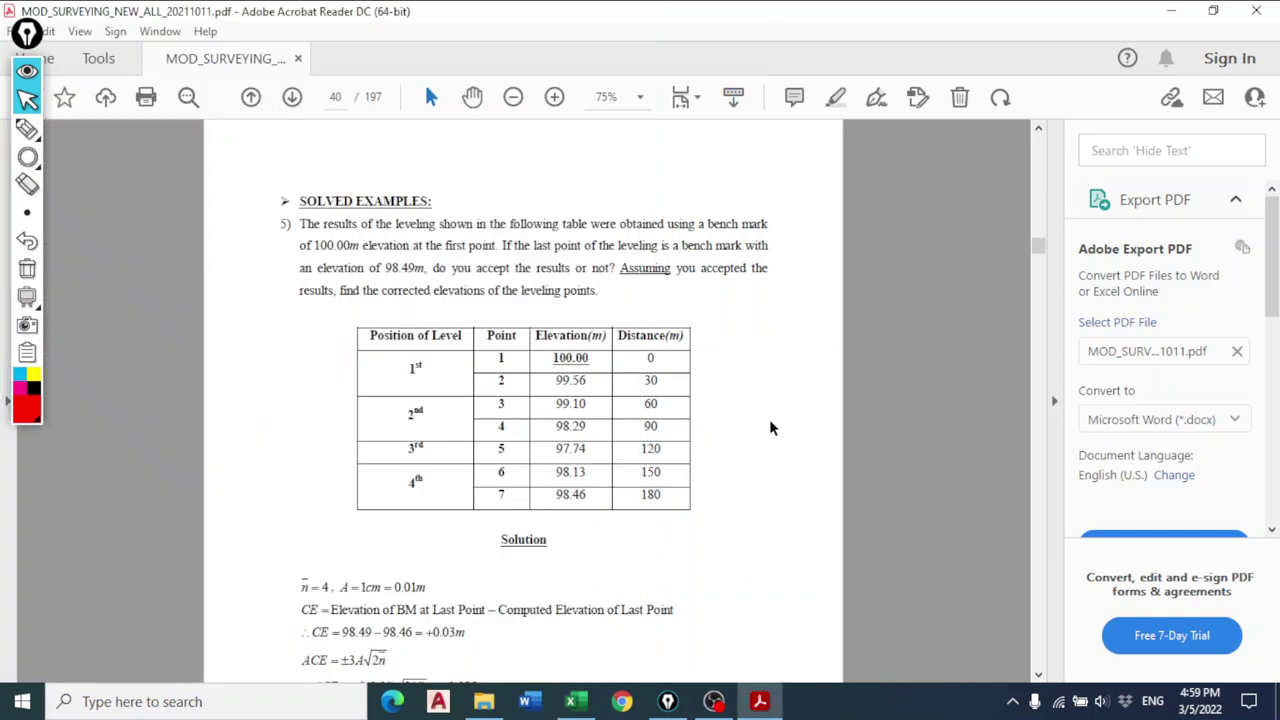
scroll(770, 428, "down", 1)
scroll(724, 536, "down", 8)
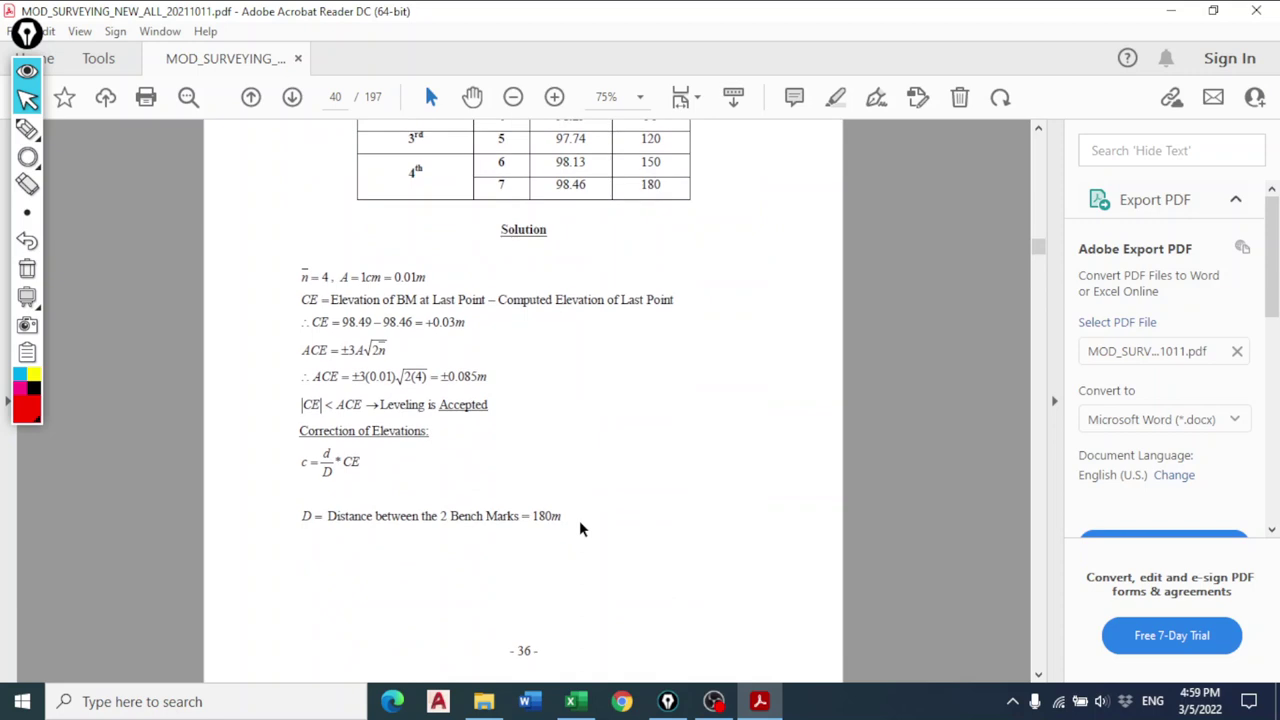
scroll(578, 490, "down", 10)
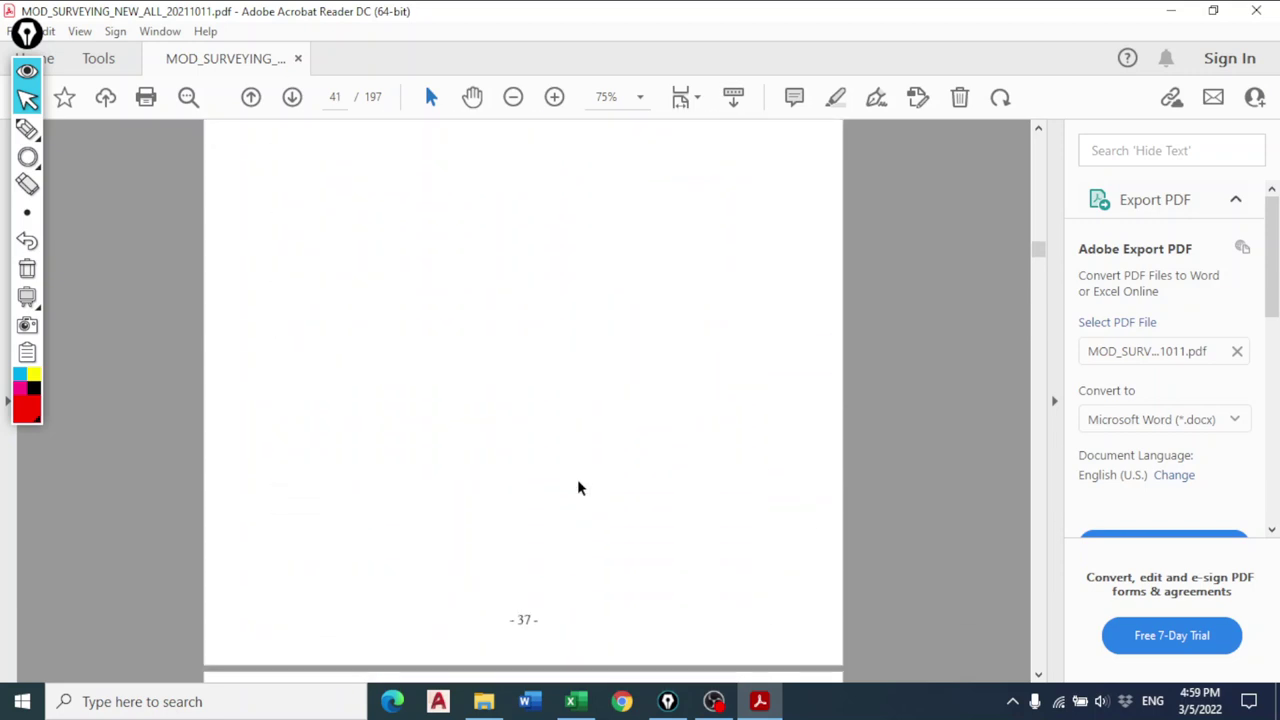
left_click(554, 96)
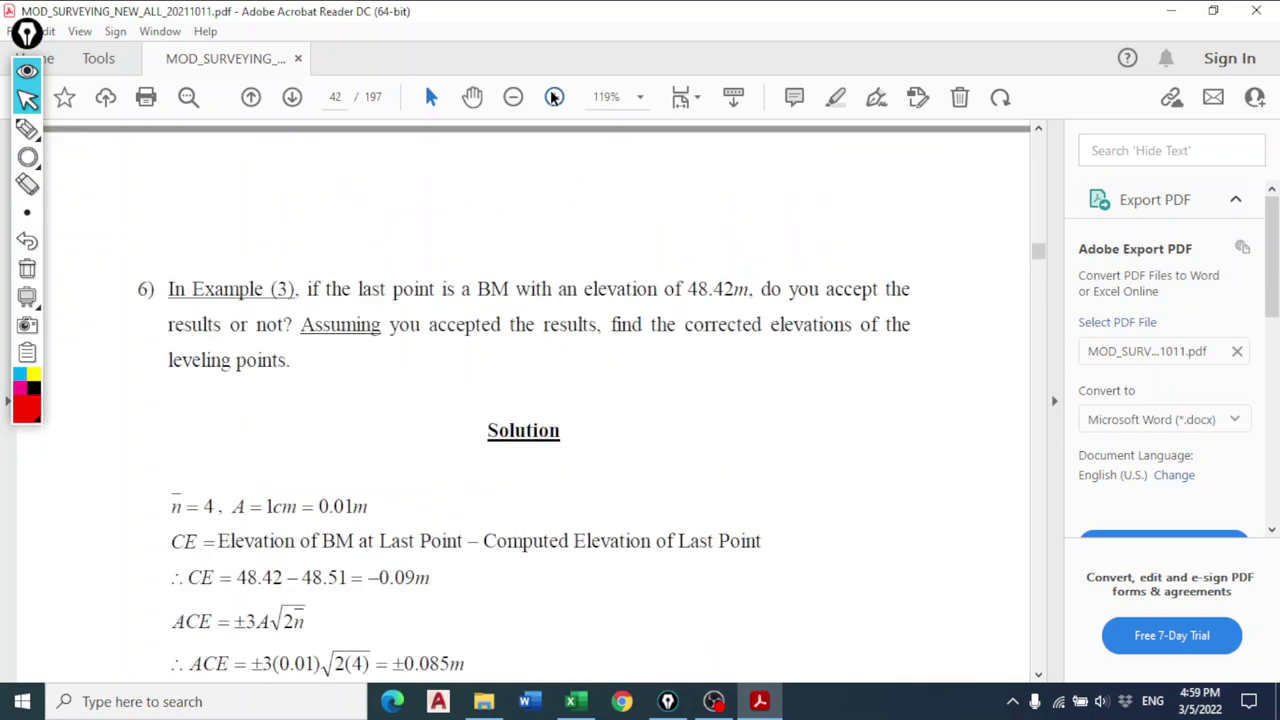
scroll(479, 340, "up", 2)
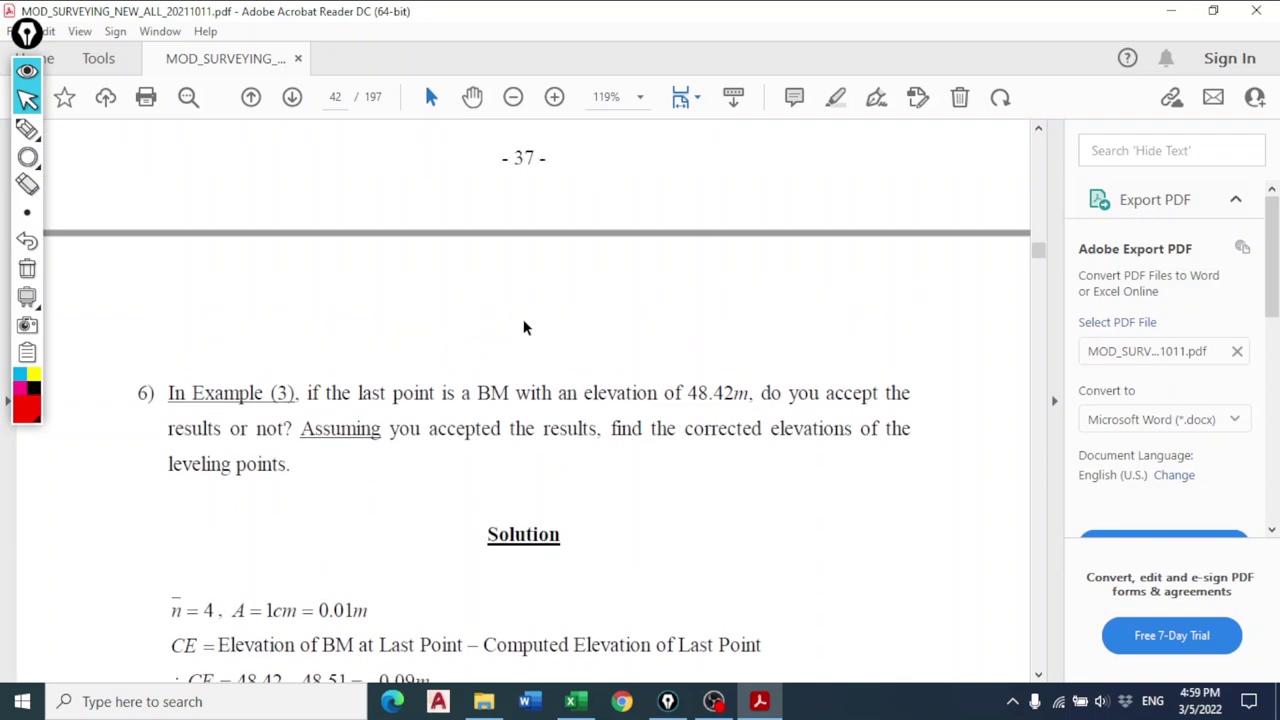
Handwrite "BM Last = 48.4" in red above problem 6 with the screen annotation pen.
left_click(27, 128)
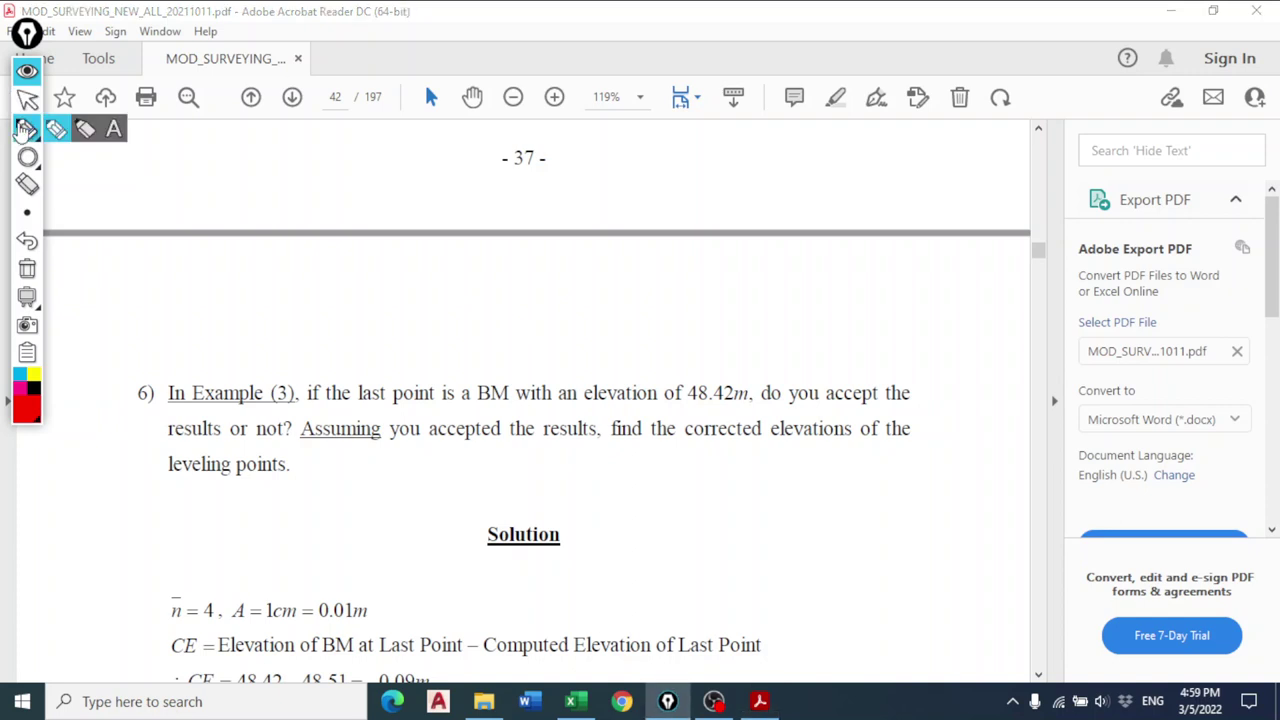
mouse_move(238, 192)
left_mouse_down()
mouse_move(233, 145)
mouse_move(266, 166)
mouse_move(310, 152)
mouse_move(345, 180)
left_mouse_up()
mouse_move(168, 193)
left_mouse_down()
mouse_move(190, 229)
mouse_move(263, 214)
mouse_move(306, 246)
mouse_move(310, 214)
left_mouse_up()
left_click_drag(376, 158, 408, 157)
left_click_drag(378, 183, 408, 182)
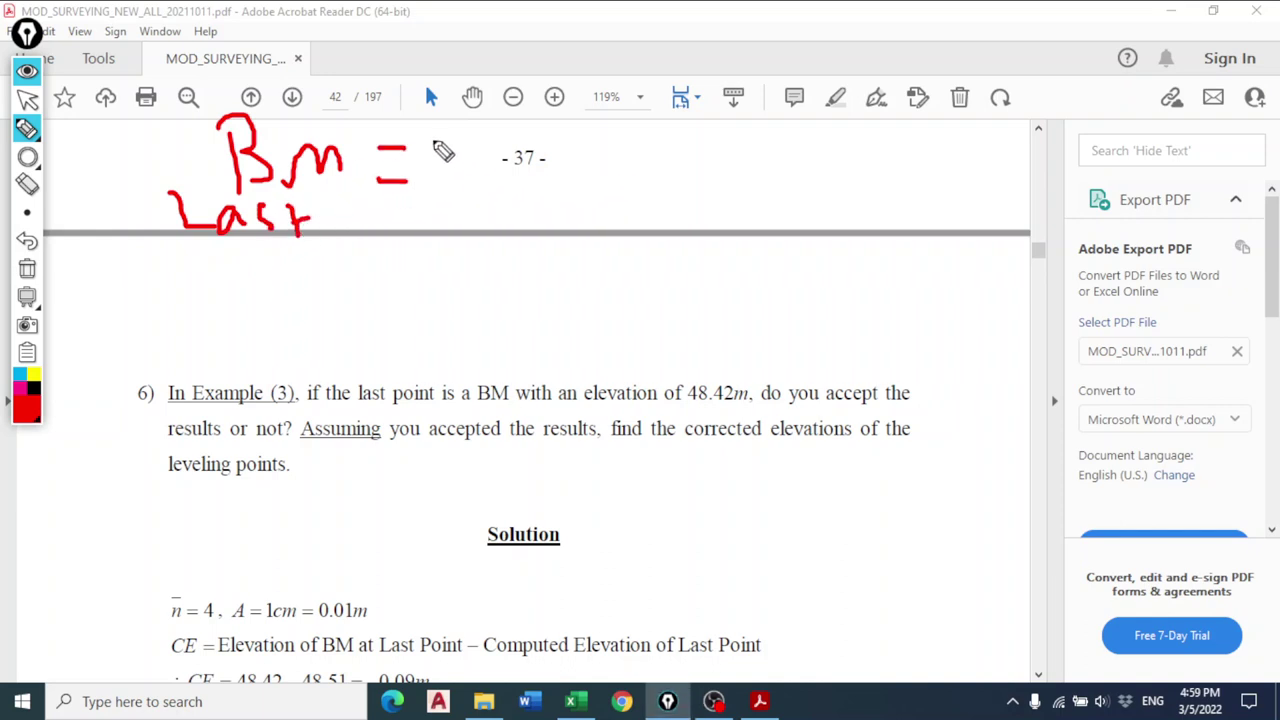
left_click_drag(437, 138, 486, 180)
mouse_move(505, 135)
left_mouse_down()
mouse_move(509, 151)
mouse_move(545, 160)
mouse_move(570, 146)
left_mouse_up()
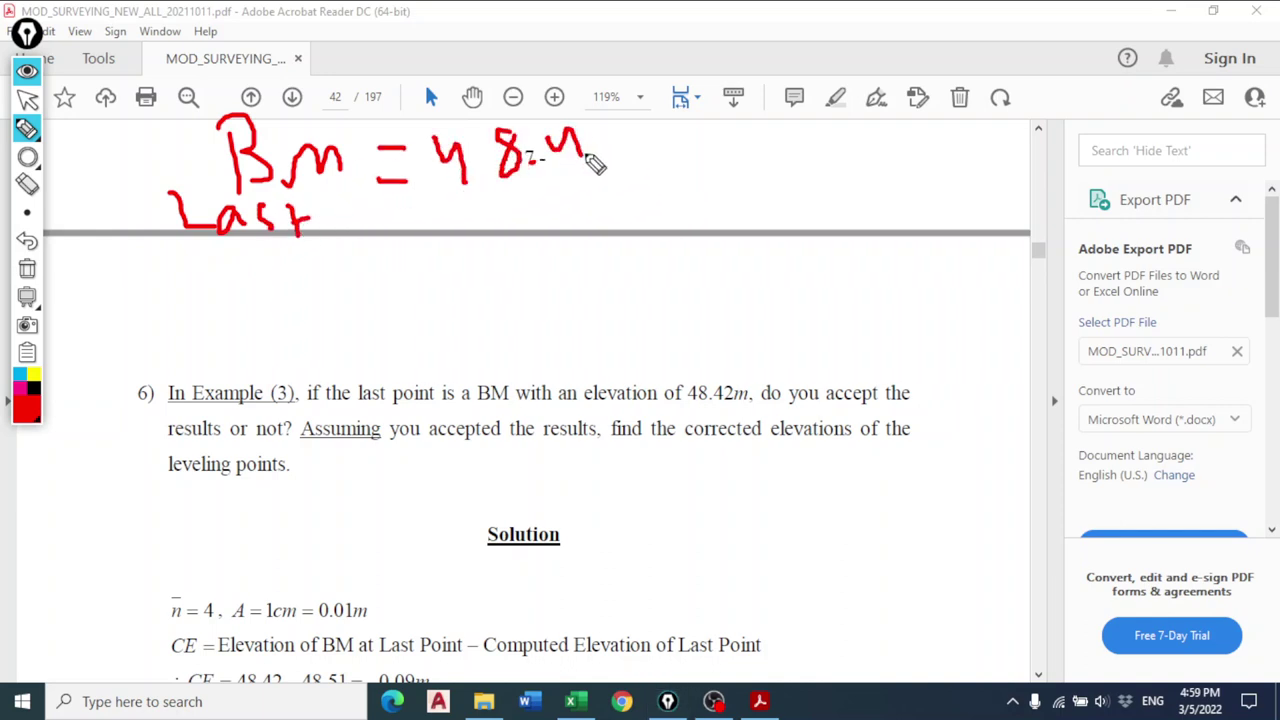